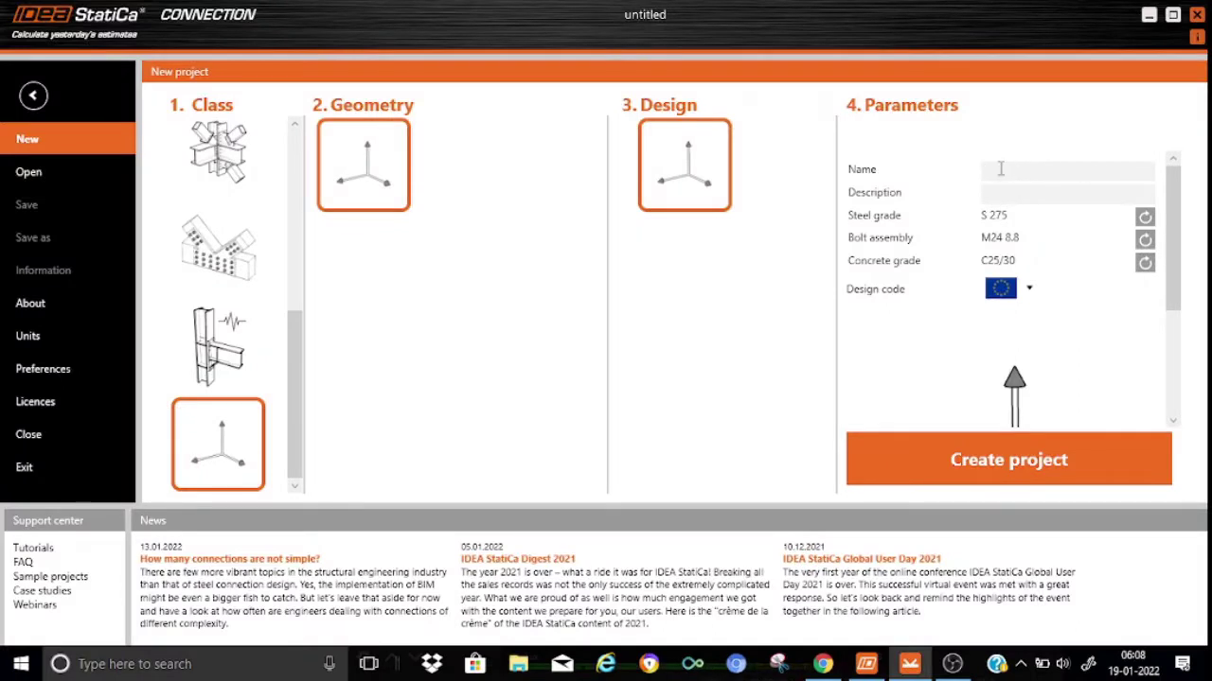
Step: Name the new project "bracket-2" and enter the description "for an out of plane moment"
left_click(1000, 168)
type("brac")
type("ket")
type("-2")
type("for ")
type("an ou")
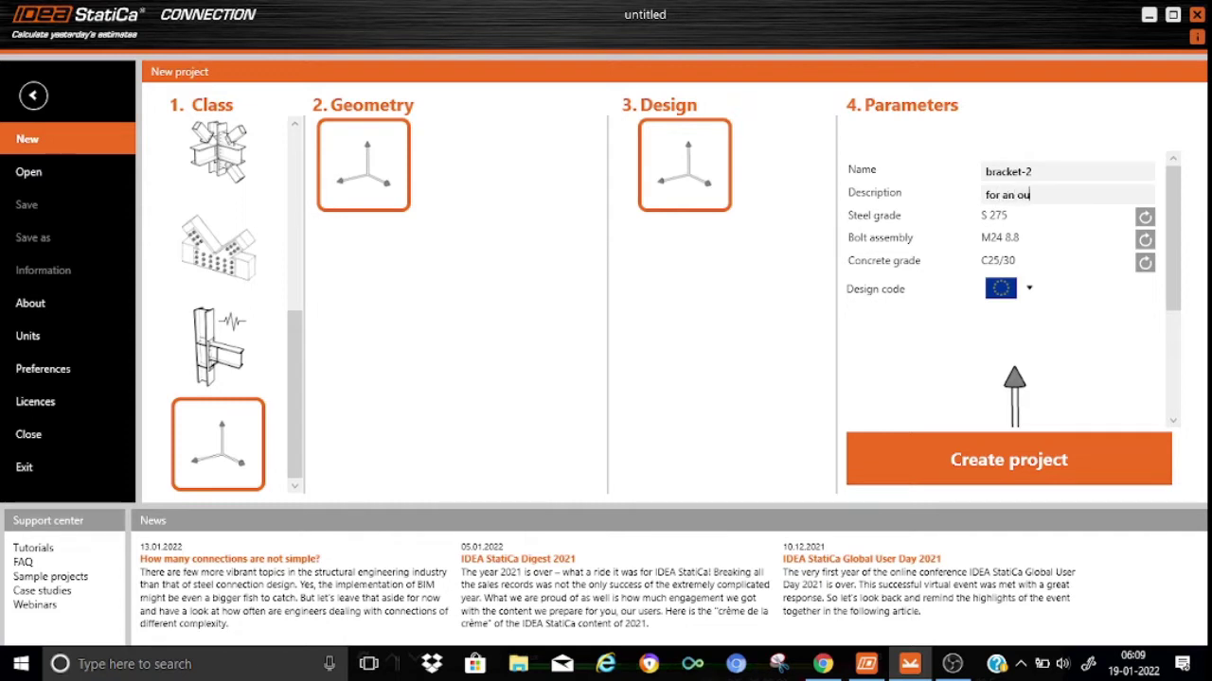
type("t of plane mome")
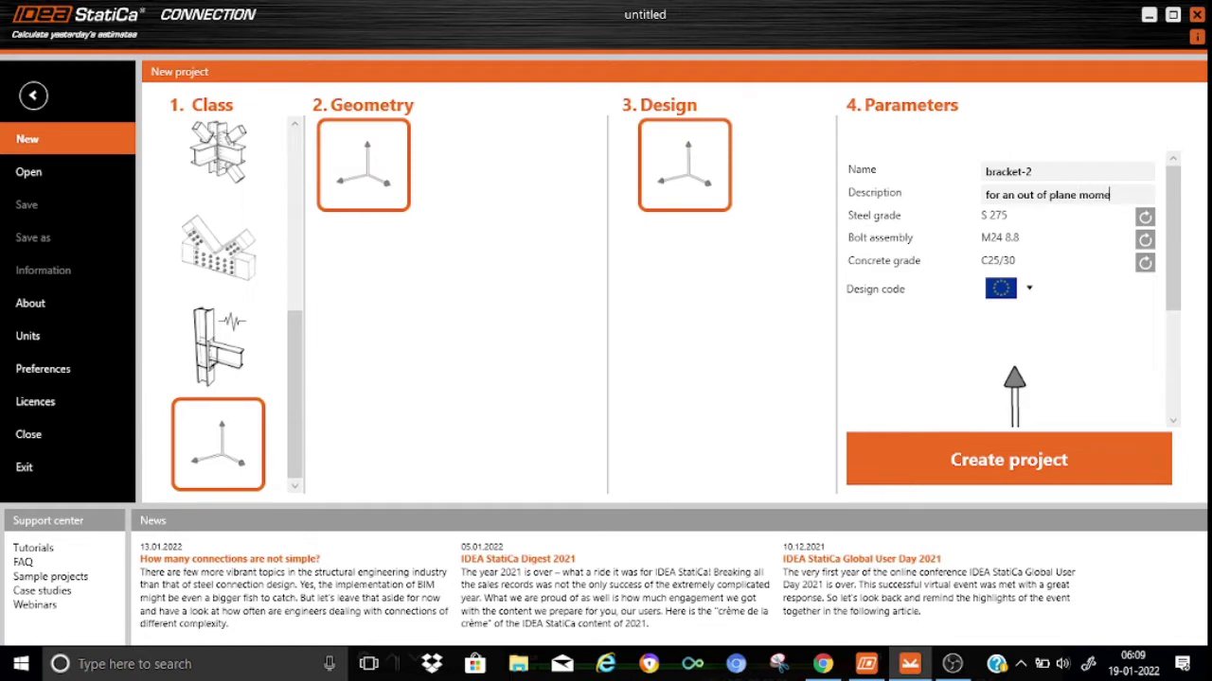
type("nt")
Step: Choose M20 8.8 as the bolt assembly and create the project
left_click(1145, 240)
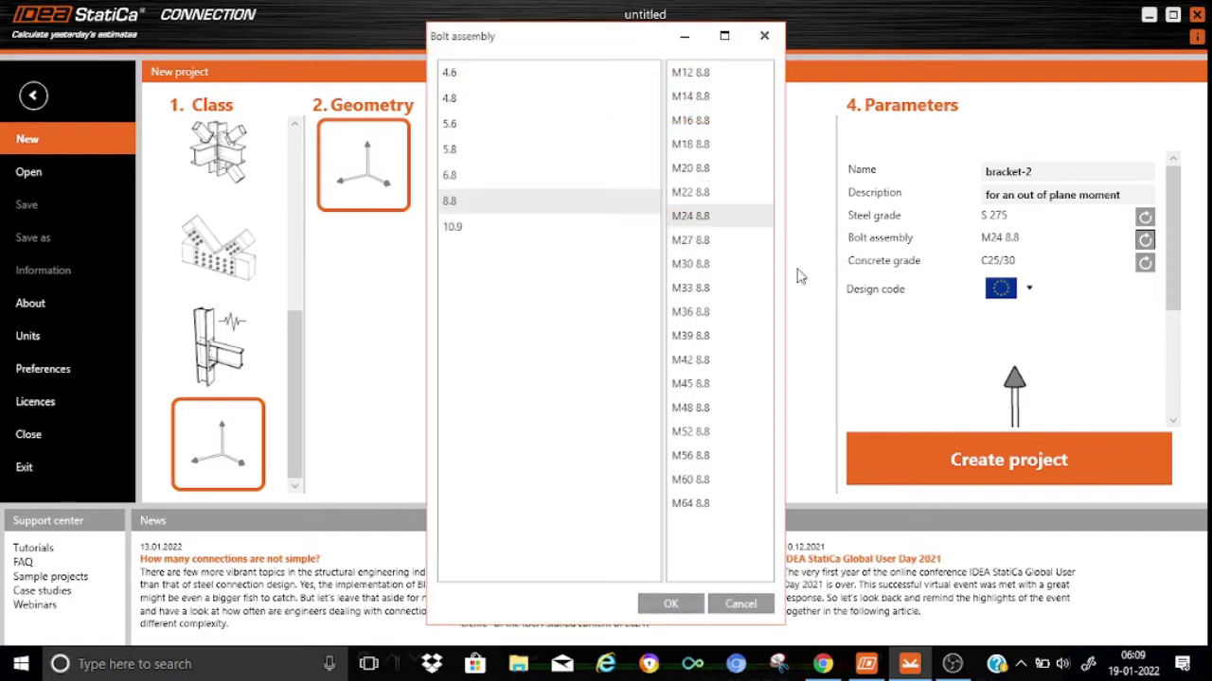
left_click(700, 172)
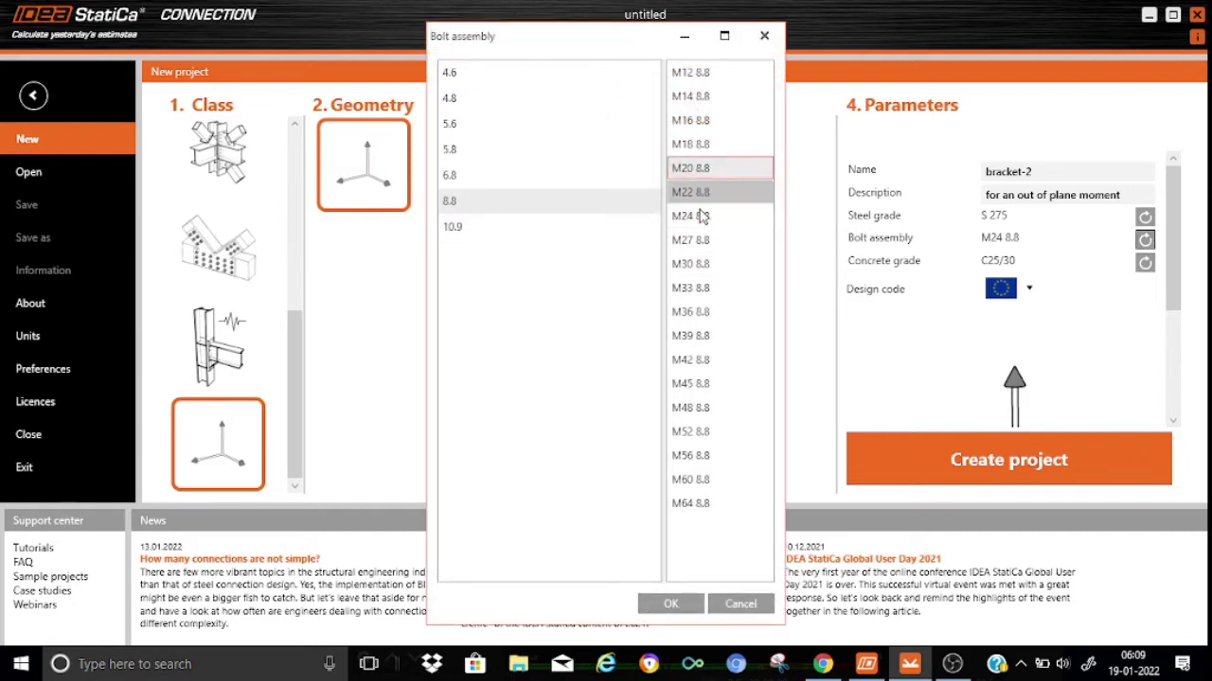
left_click(659, 605)
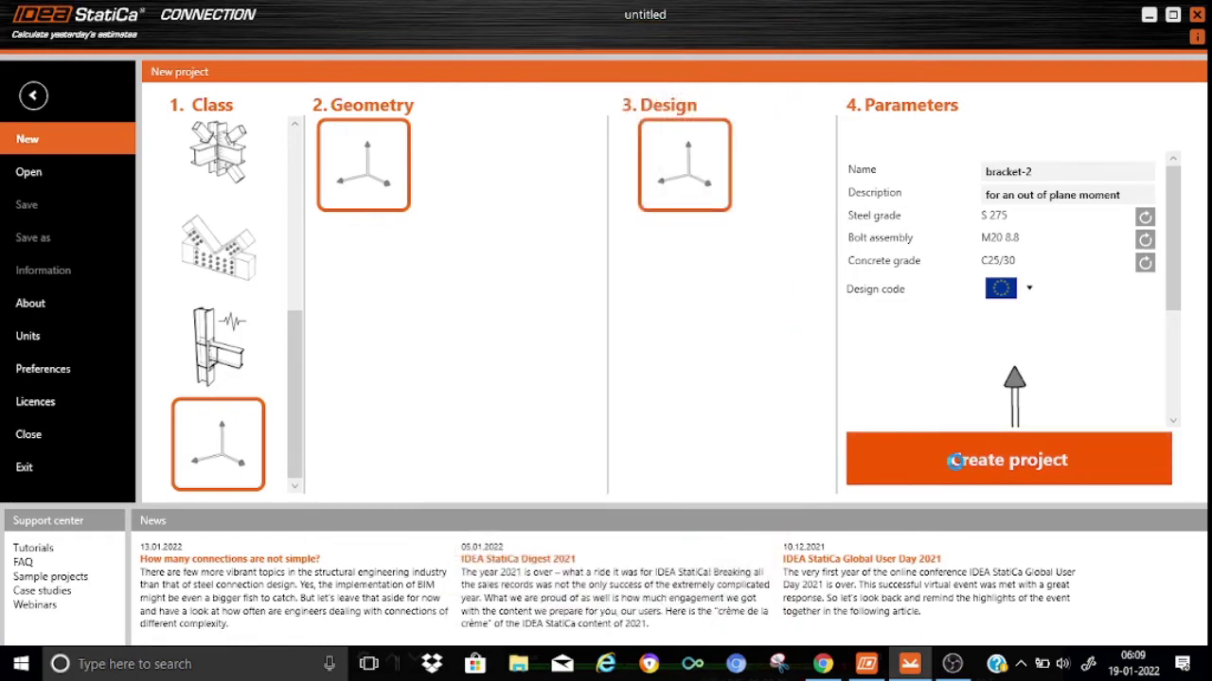
left_click(955, 461)
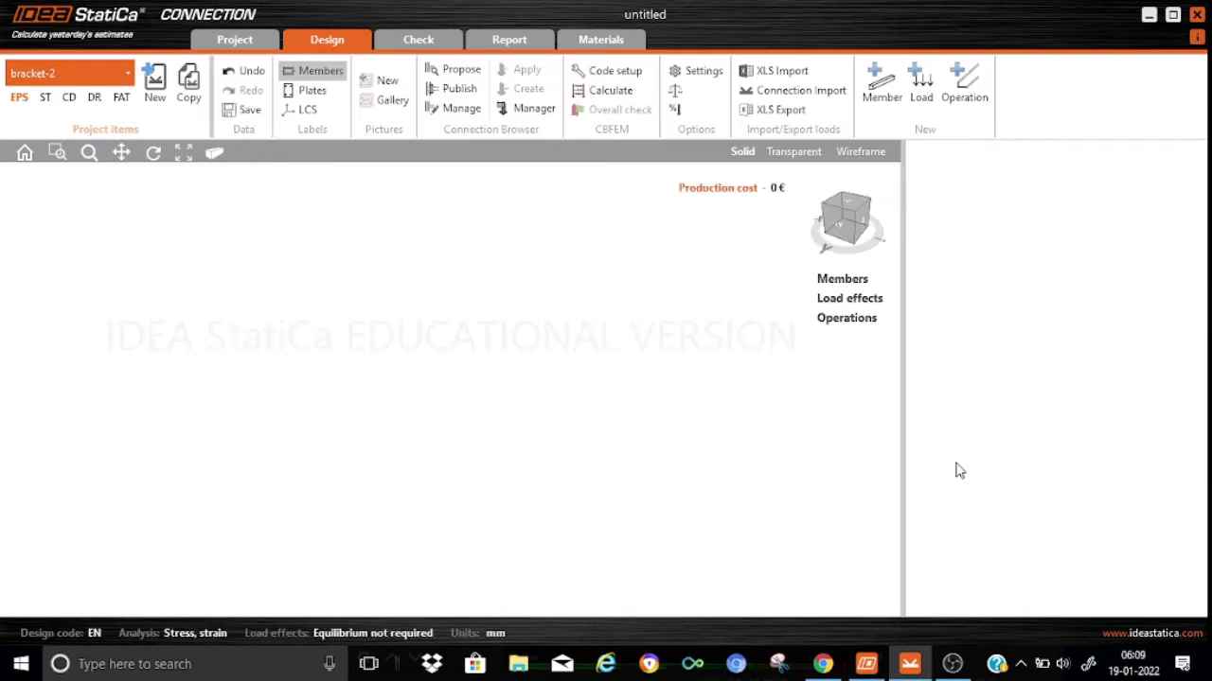
Step: Add a member with a rolled HEA450 I-section in S 275 steel
left_click(886, 95)
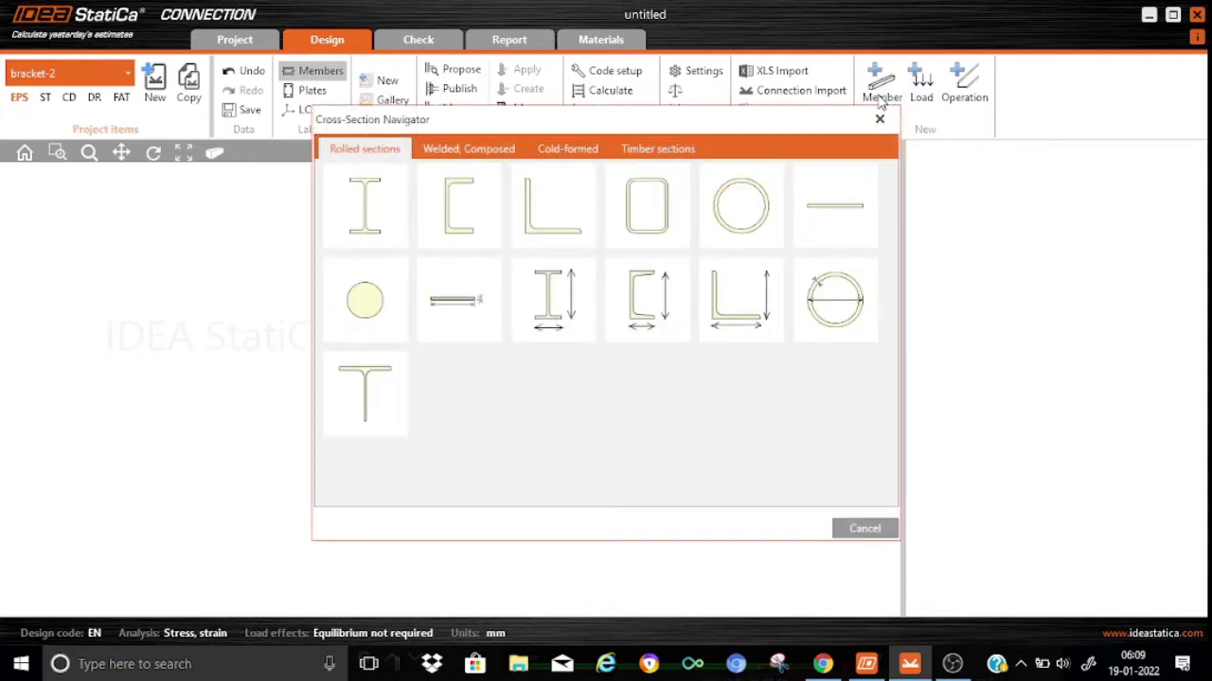
left_click(369, 212)
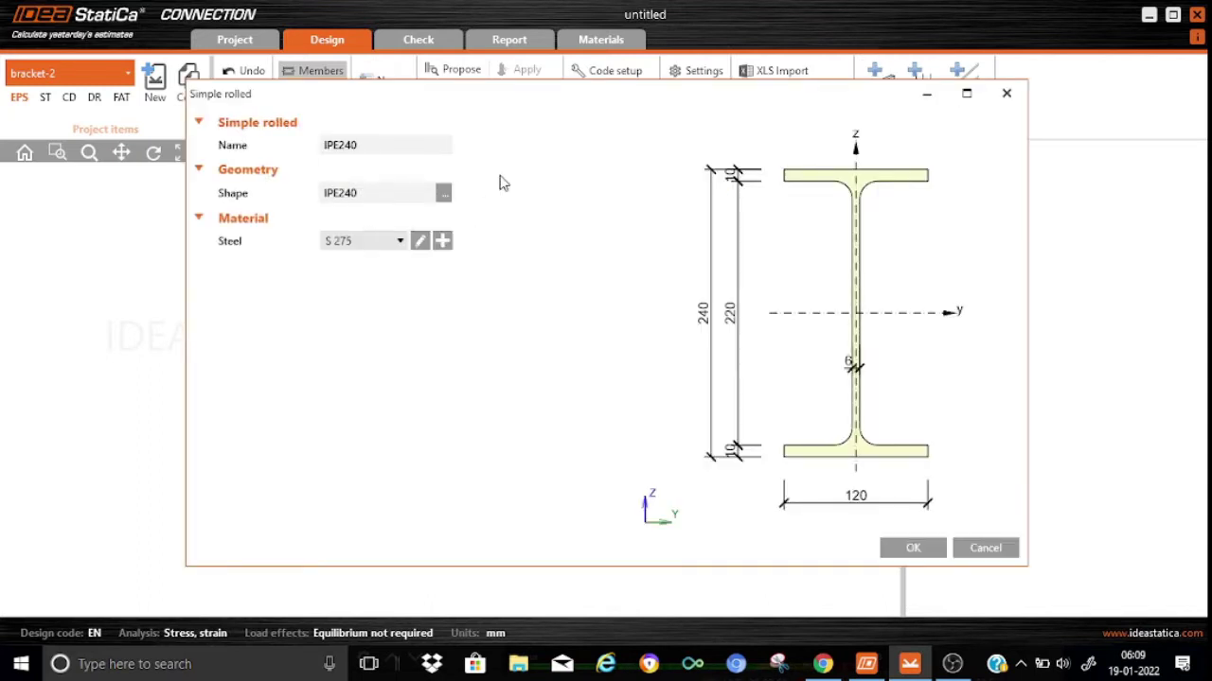
left_click(443, 193)
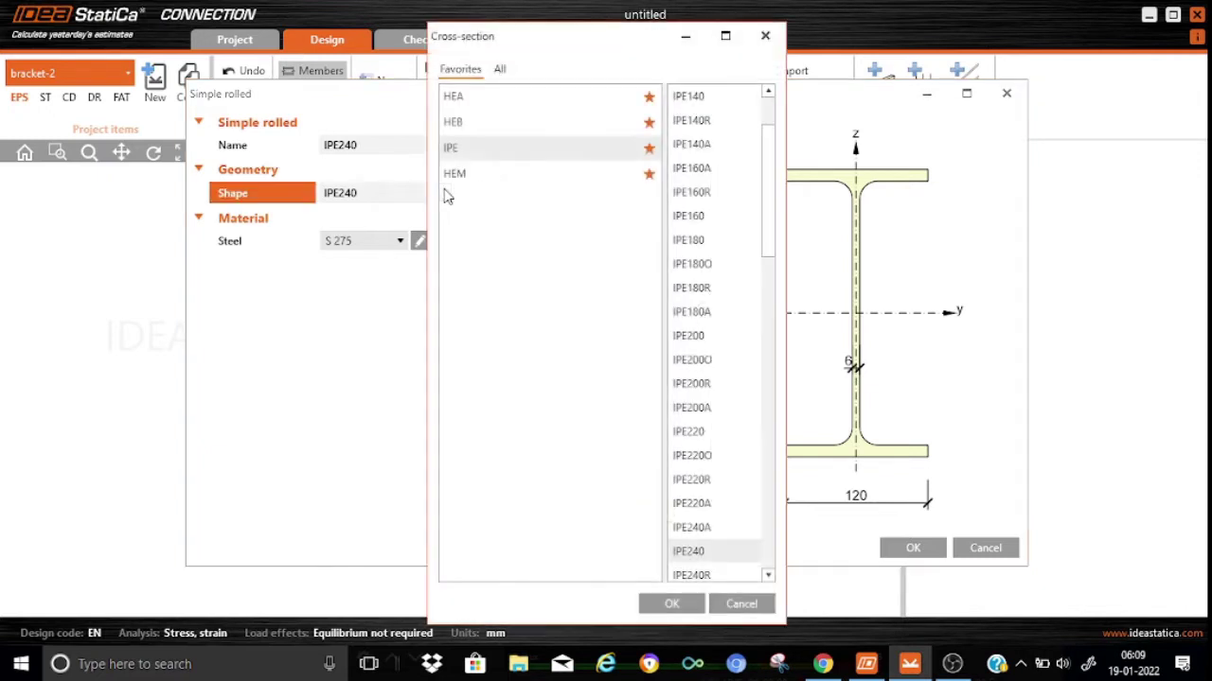
left_click(454, 99)
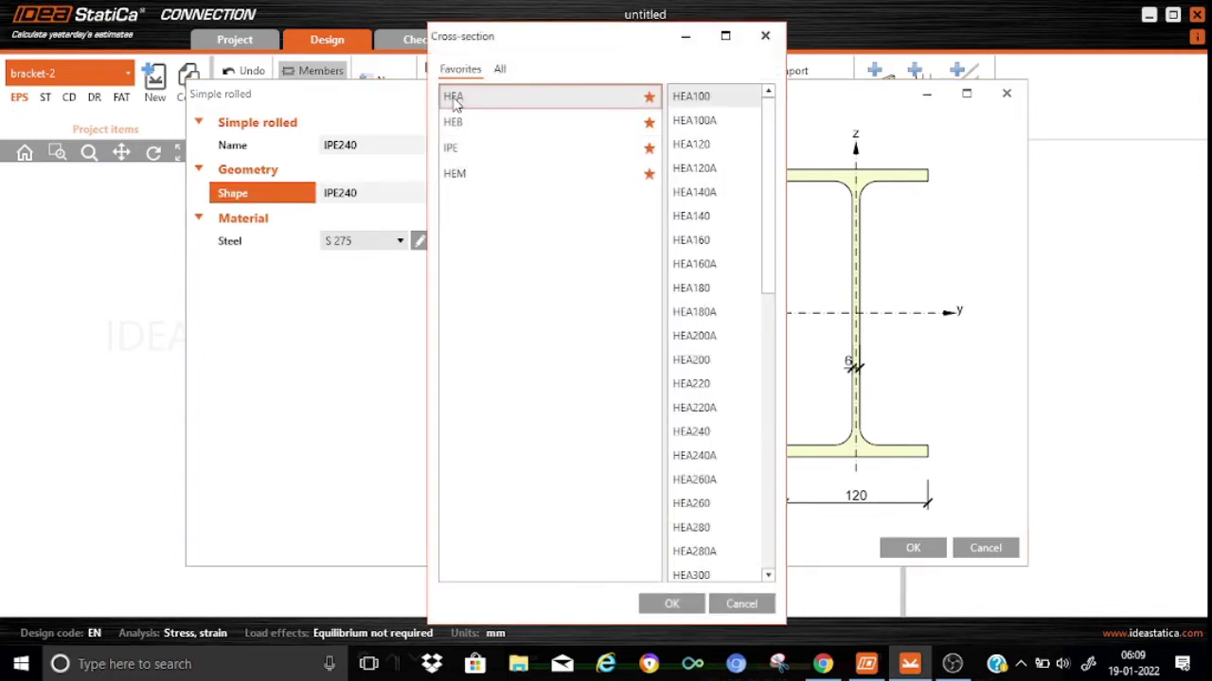
left_click_drag(765, 274, 769, 431)
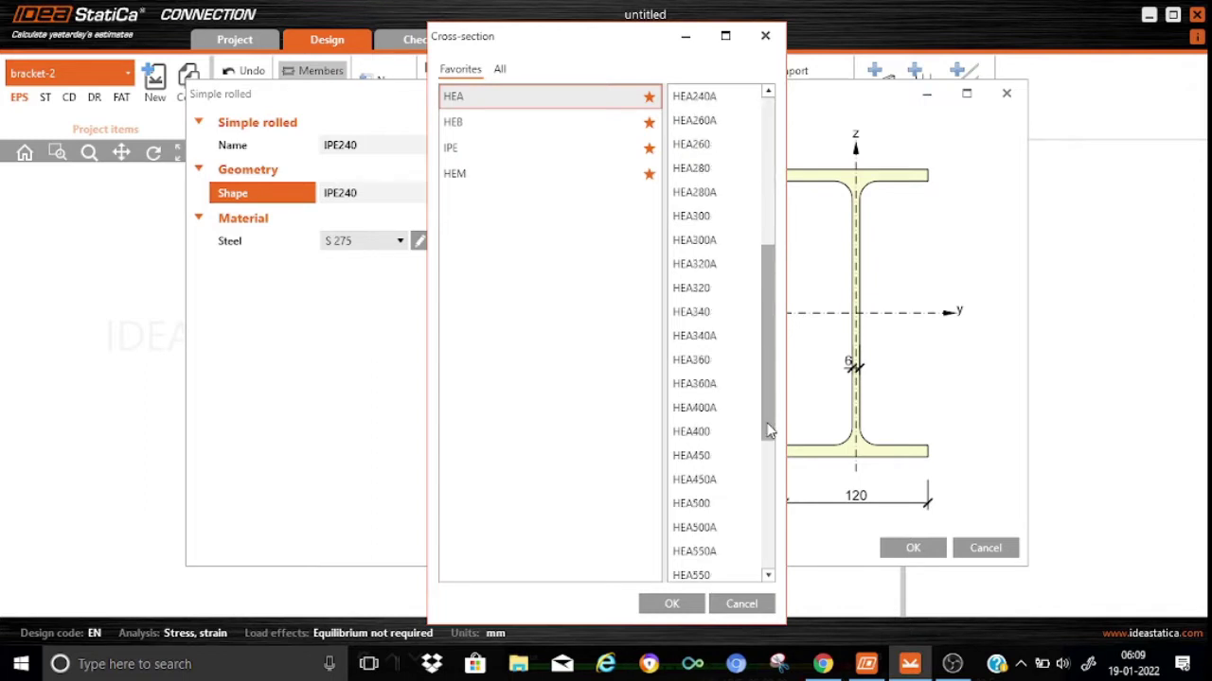
left_click(723, 461)
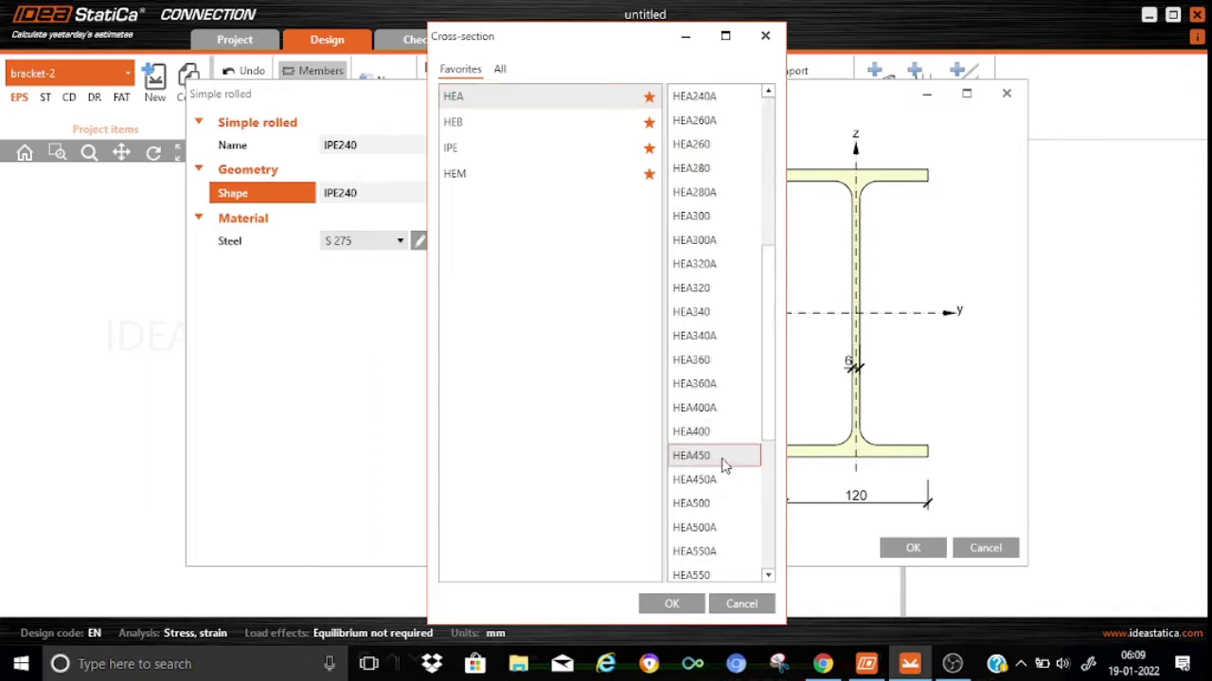
left_click(671, 604)
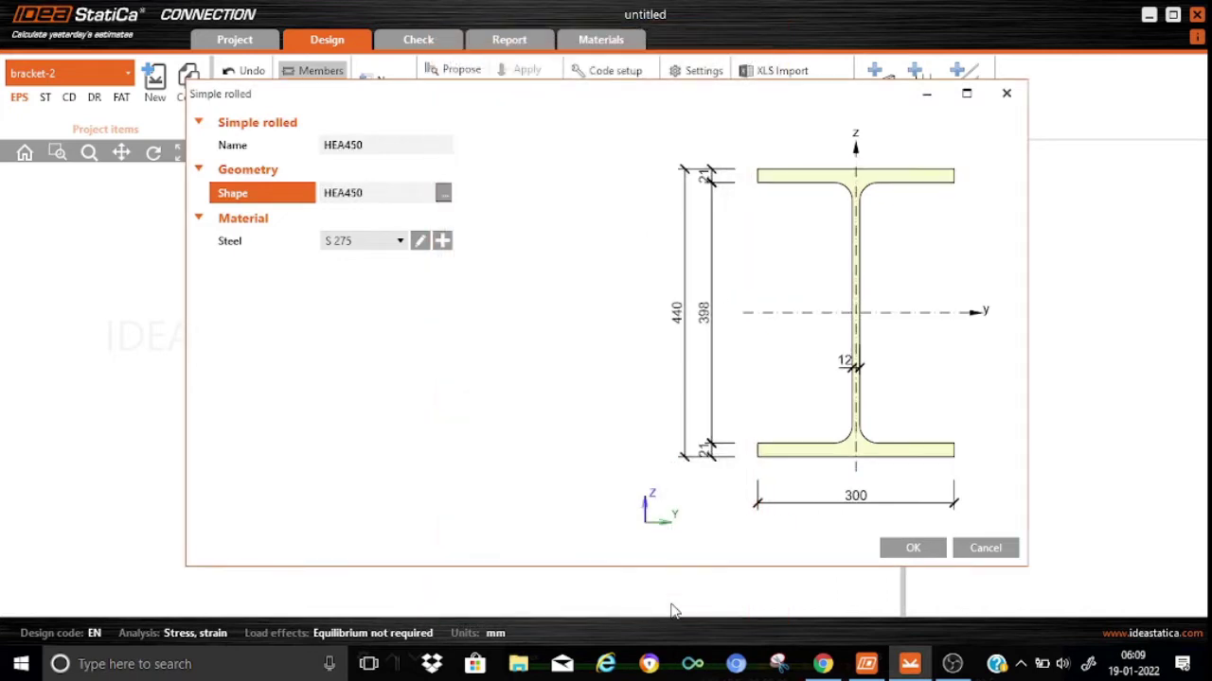
left_click(915, 549)
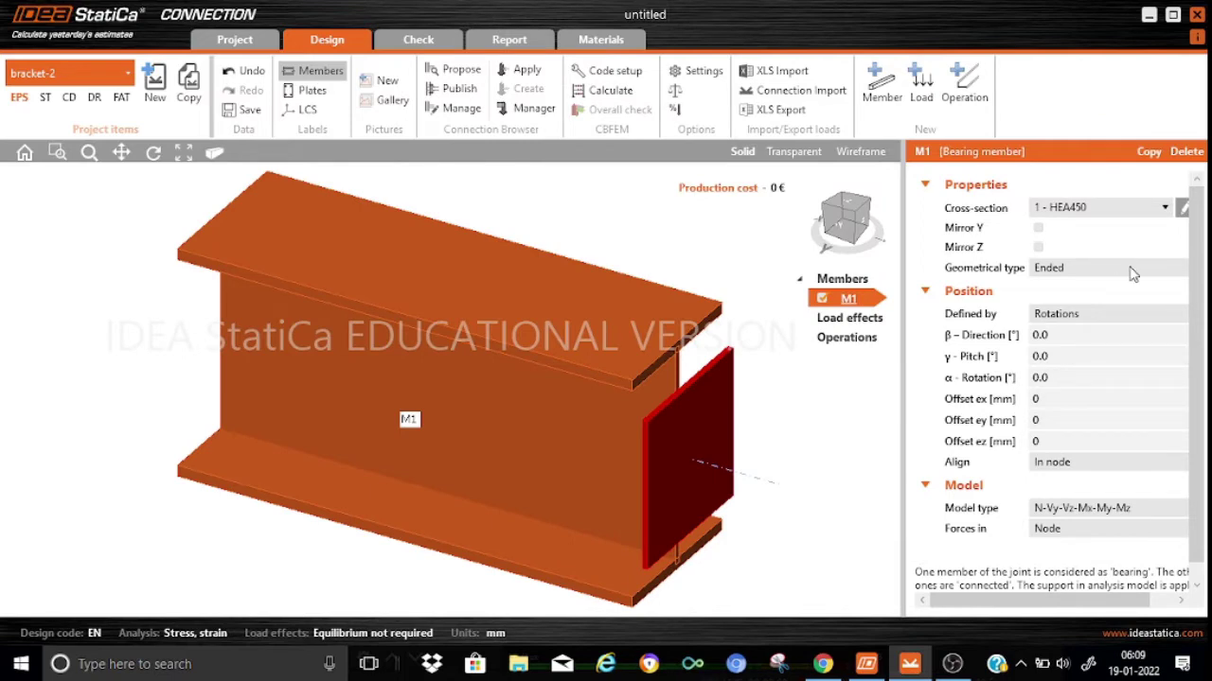
Step: Make member M1 continuous with a pitch of 90° and switch the 3D view to perspective
left_click(1126, 270)
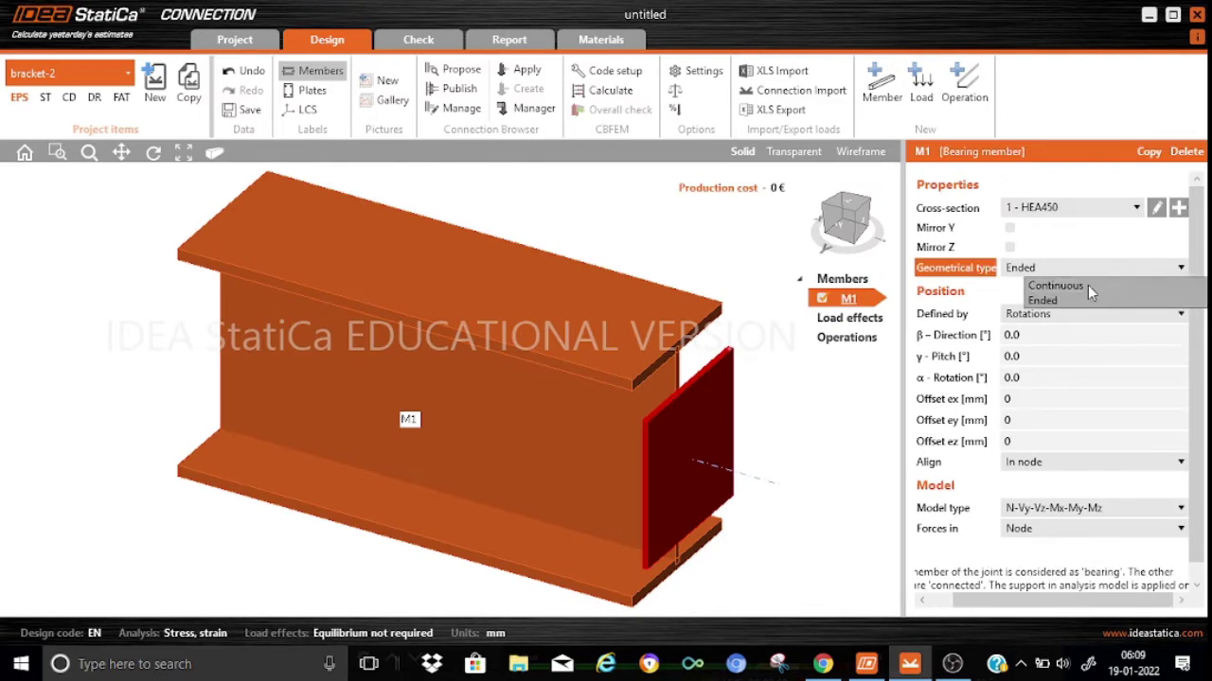
left_click(1087, 287)
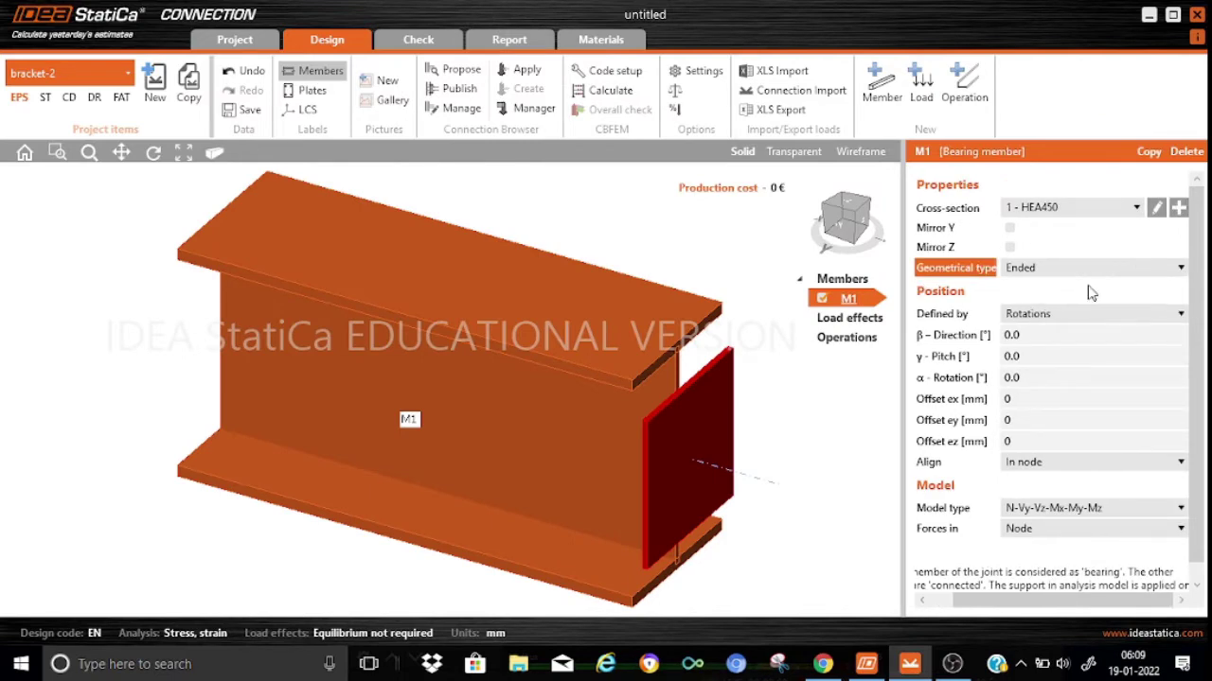
left_click(1027, 358)
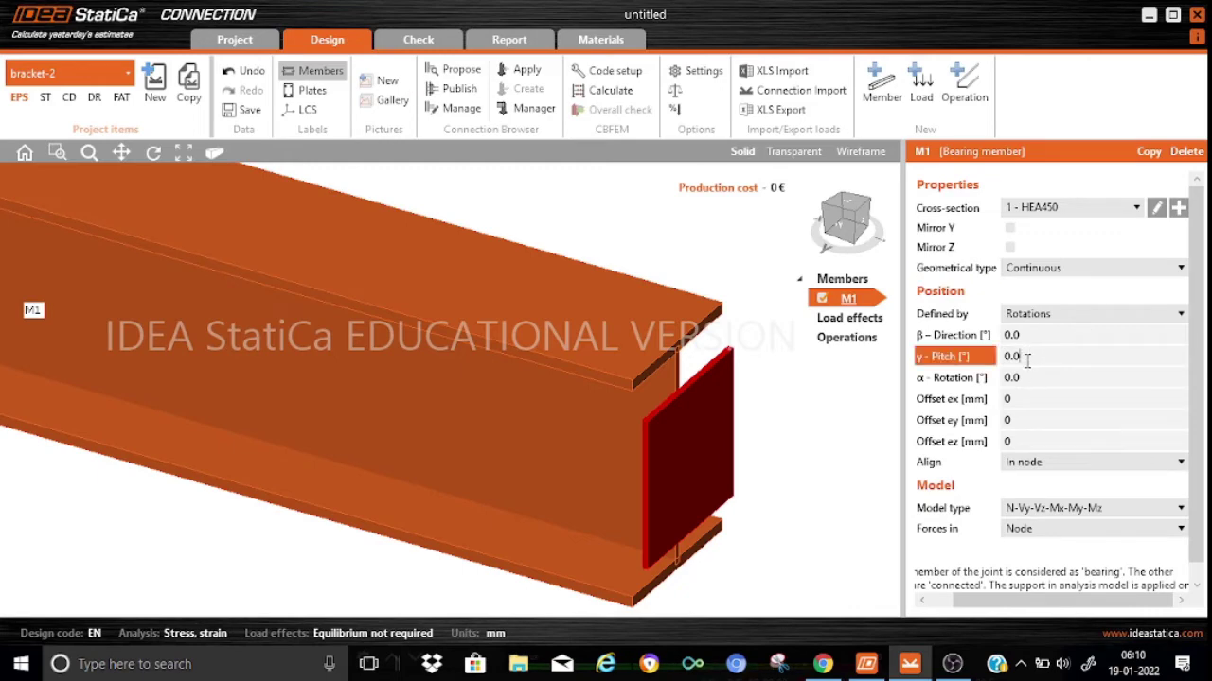
key("BackSpace")
key("BackSpace")
key("BackSpace")
type("90")
left_click(836, 442)
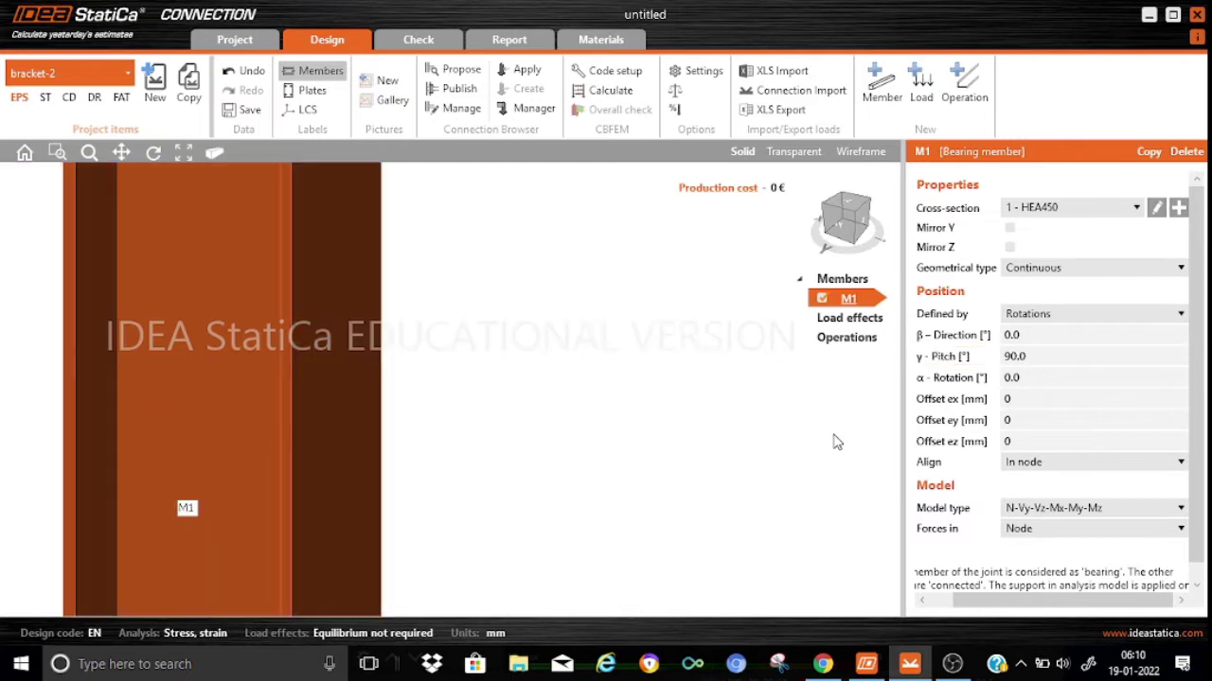
left_click(216, 154)
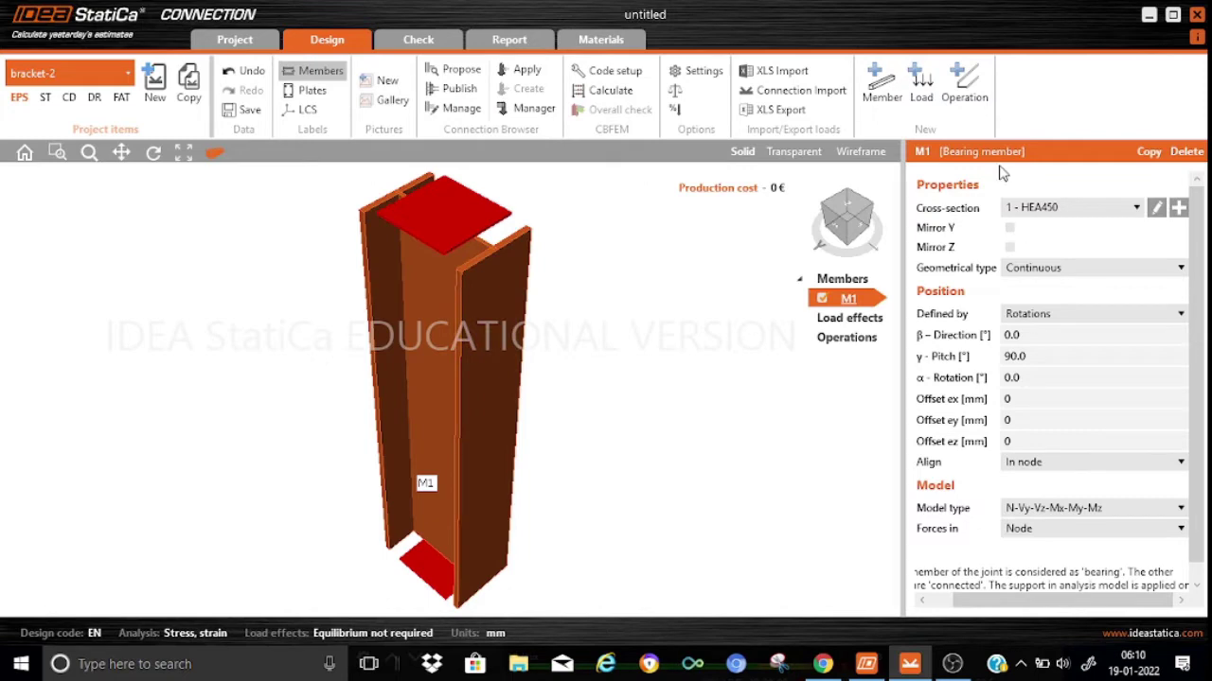
Step: Add a stiffening plate operation and set the plate thickness to 20 mm
left_click(963, 98)
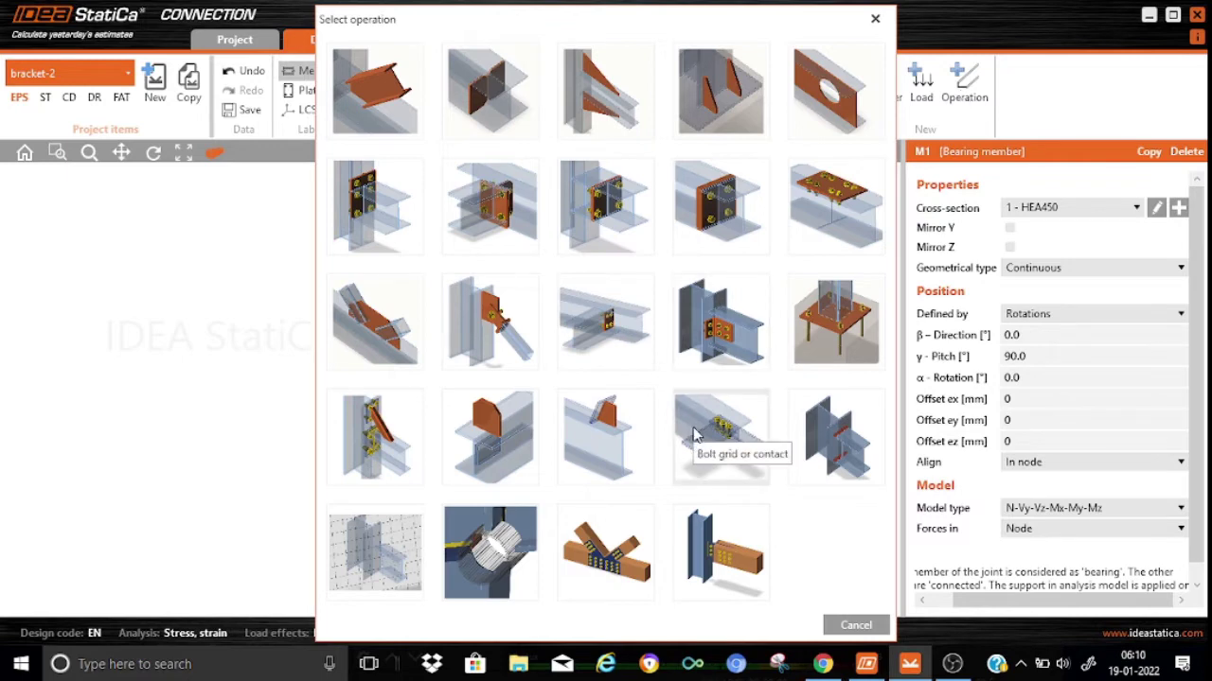
left_click(489, 433)
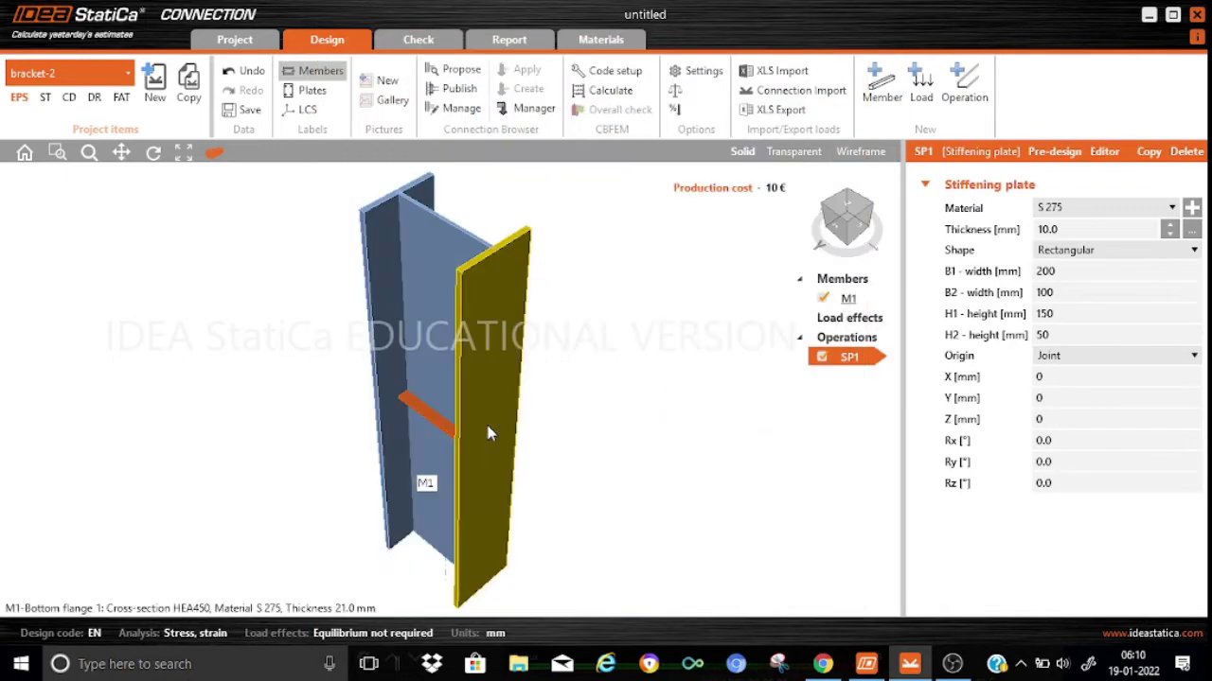
left_click(422, 425)
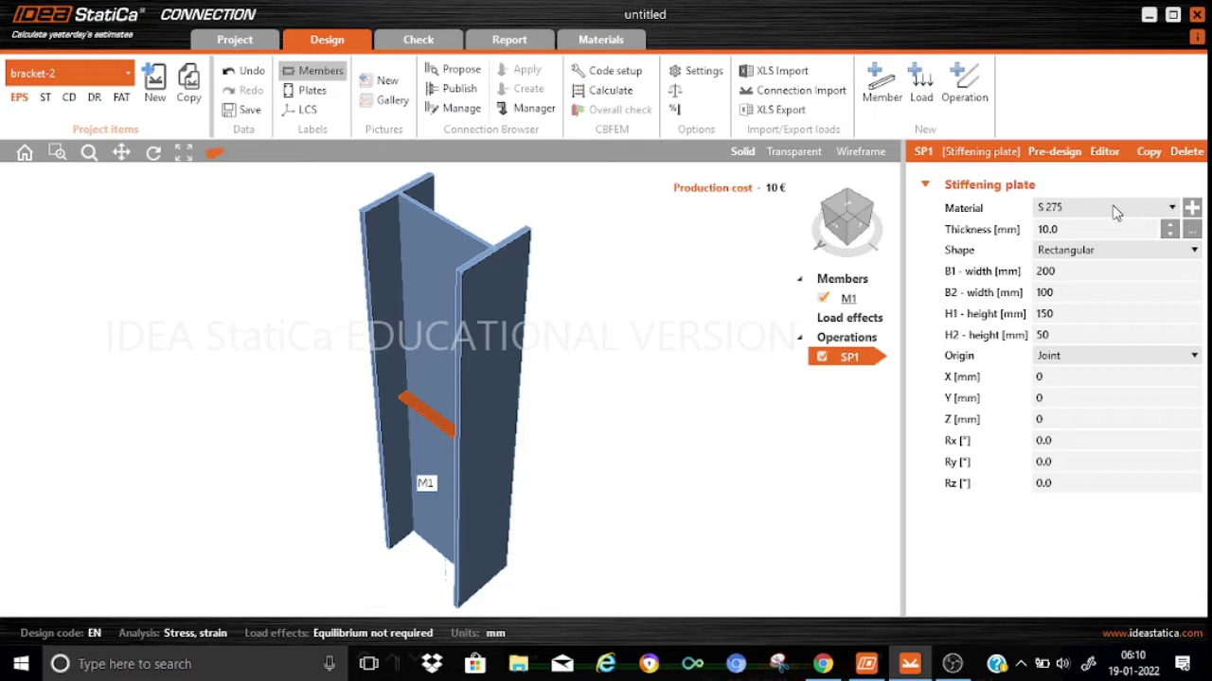
left_click(1076, 230)
key("BackSpace")
key("BackSpace")
key("BackSpace")
key("BackSpace")
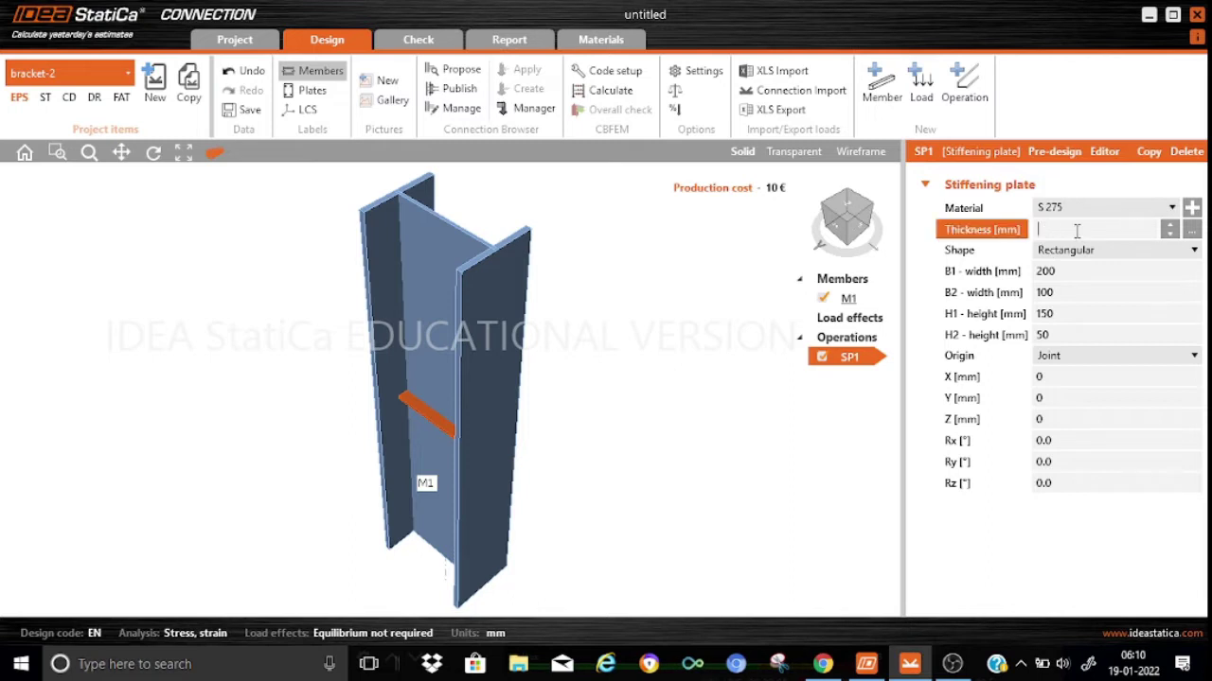
type("20")
Step: Set both the B1 and B2 widths of stiffening plate SP1 to 375 mm
left_click(1073, 272)
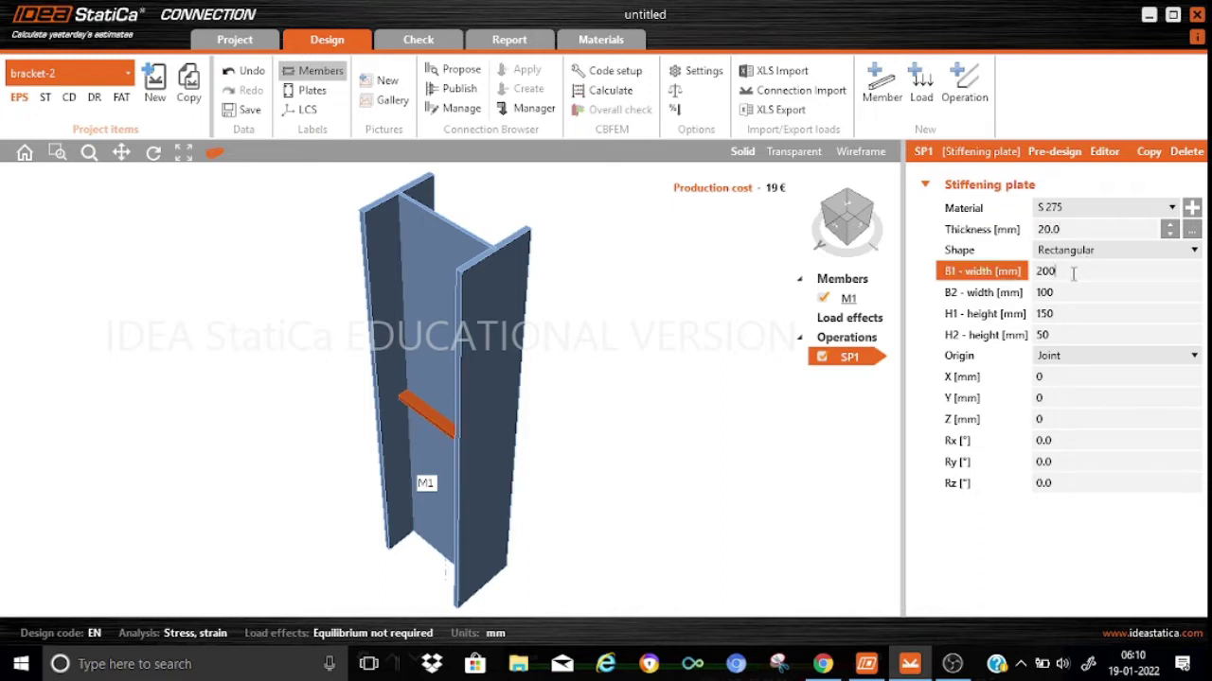
key("BackSpace")
key("BackSpace")
key("BackSpace")
type("375")
left_click(1068, 293)
key("BackSpace")
key("BackSpace")
key("BackSpace")
type("375")
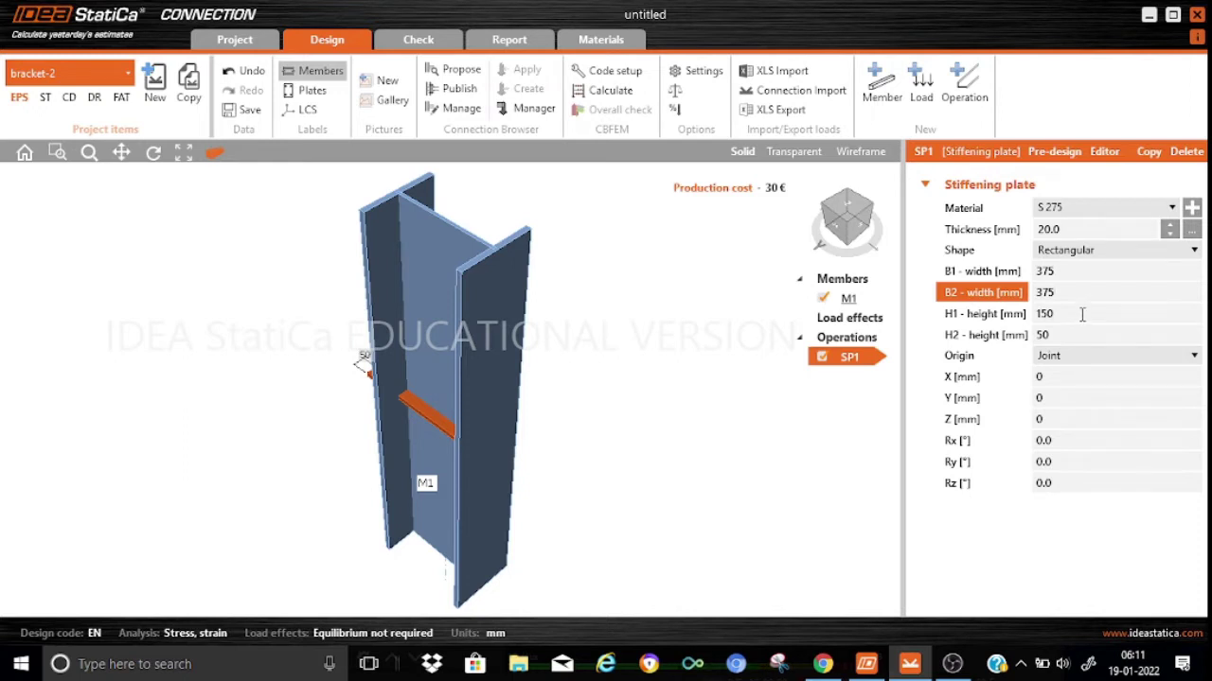
Step: Set the H2 height of stiffening plate SP1 to 150 mm
left_click(1053, 334)
key("BackSpace")
key("BackSpace")
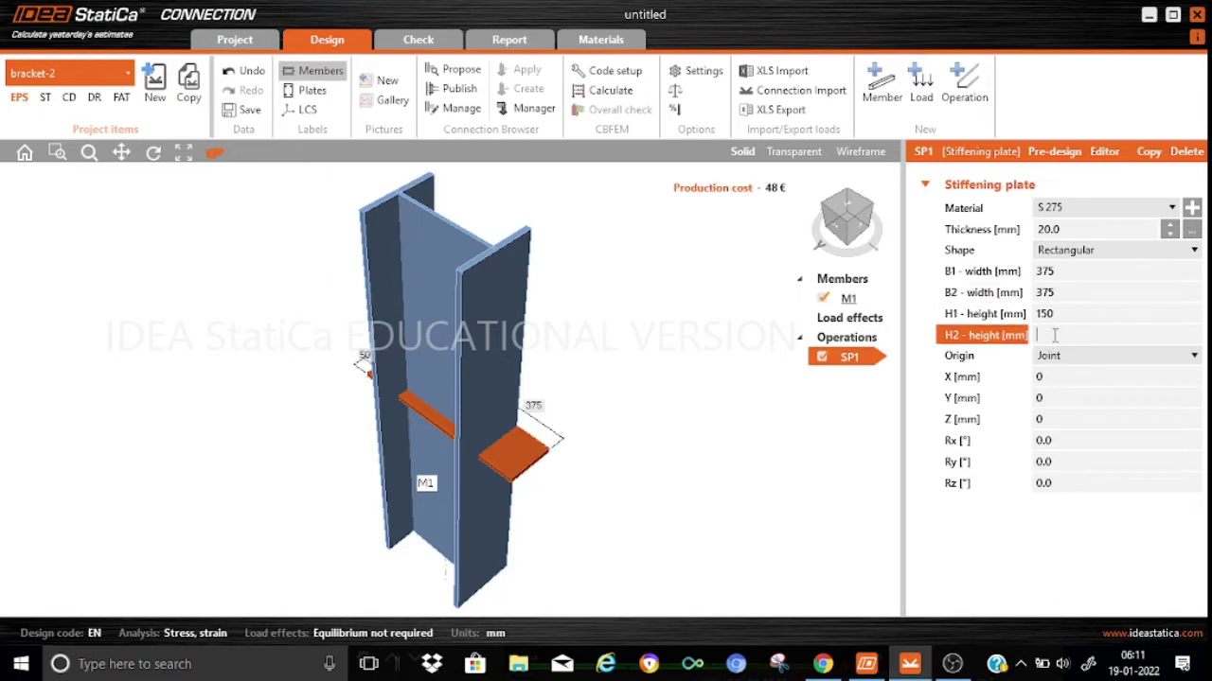
type("150")
left_click(1051, 397)
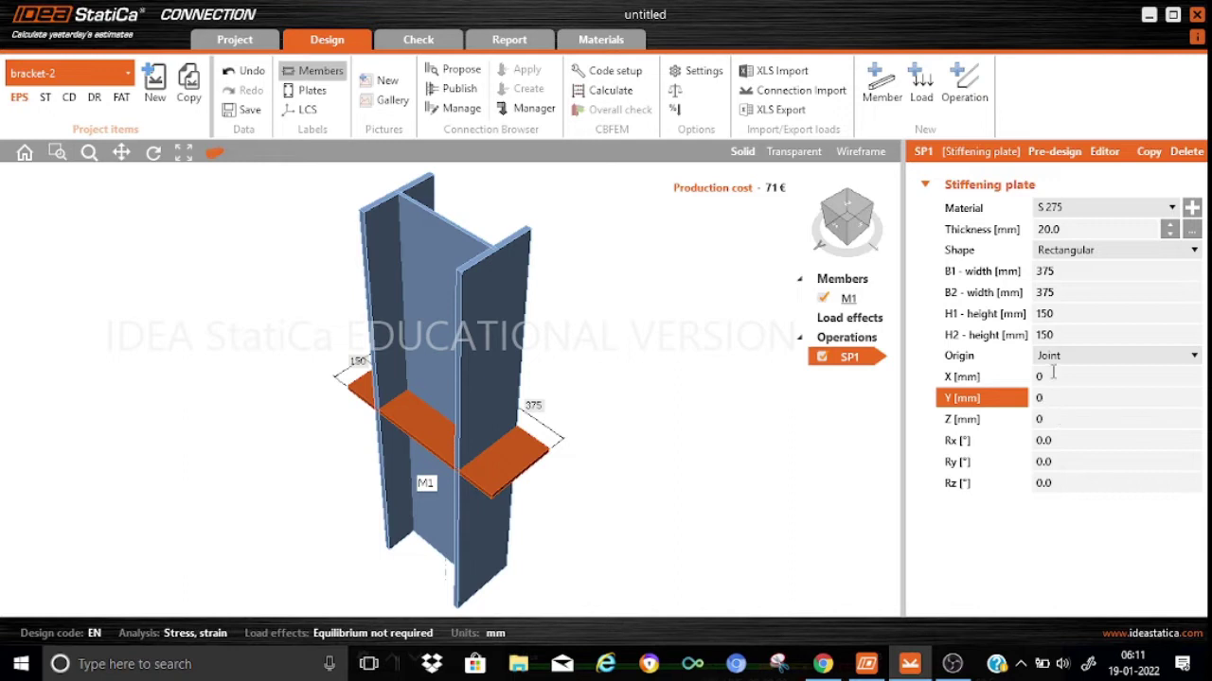
Step: Position plate SP1 against the column flange with an X offset of 230 mm and an Ry rotation of 90°
left_click(1053, 375)
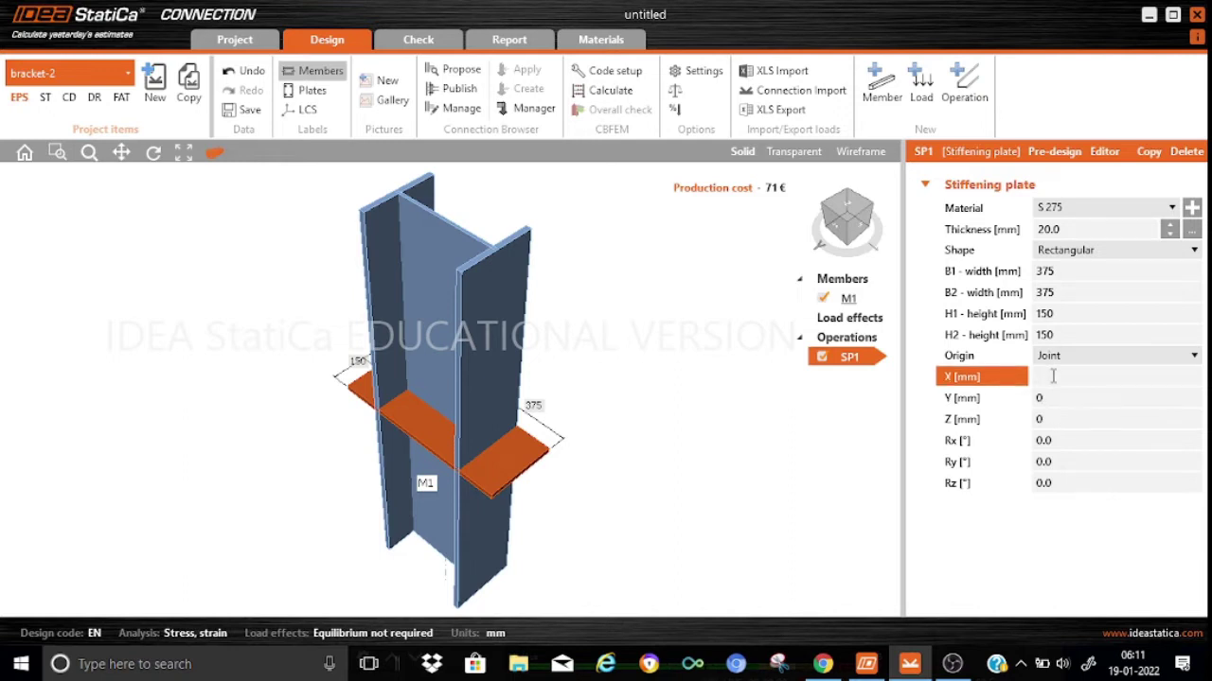
type("230")
left_click(1060, 461)
key("BackSpace")
key("BackSpace")
type("90")
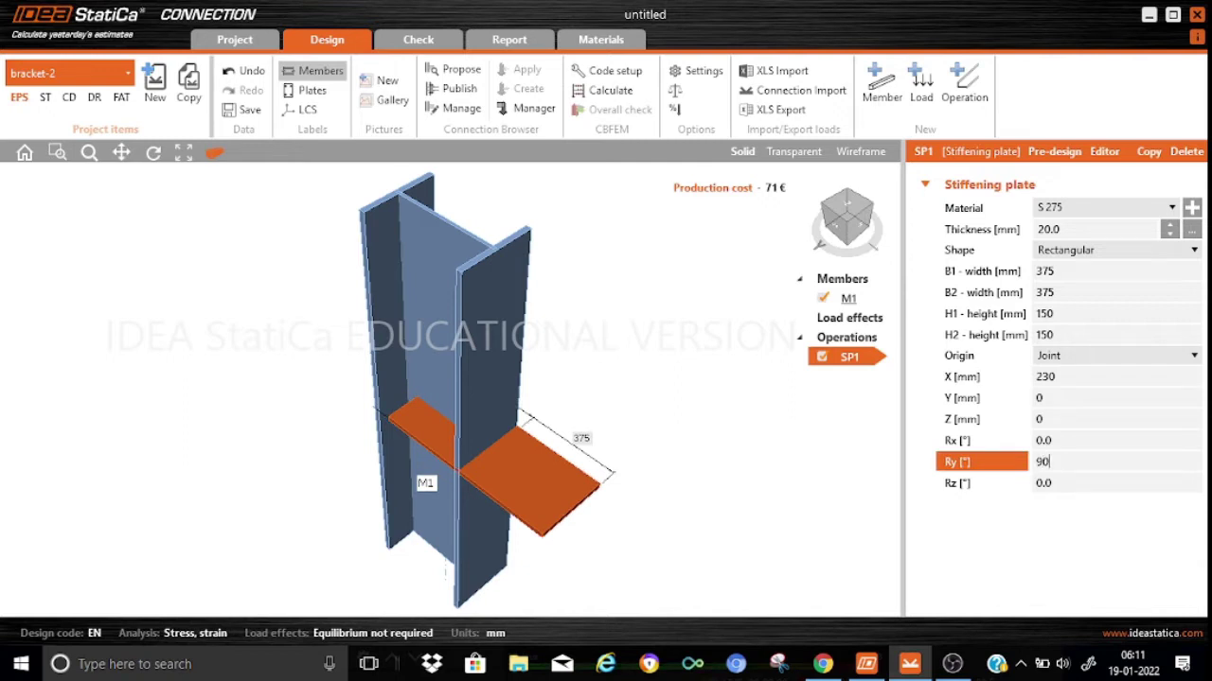
left_click(1067, 441)
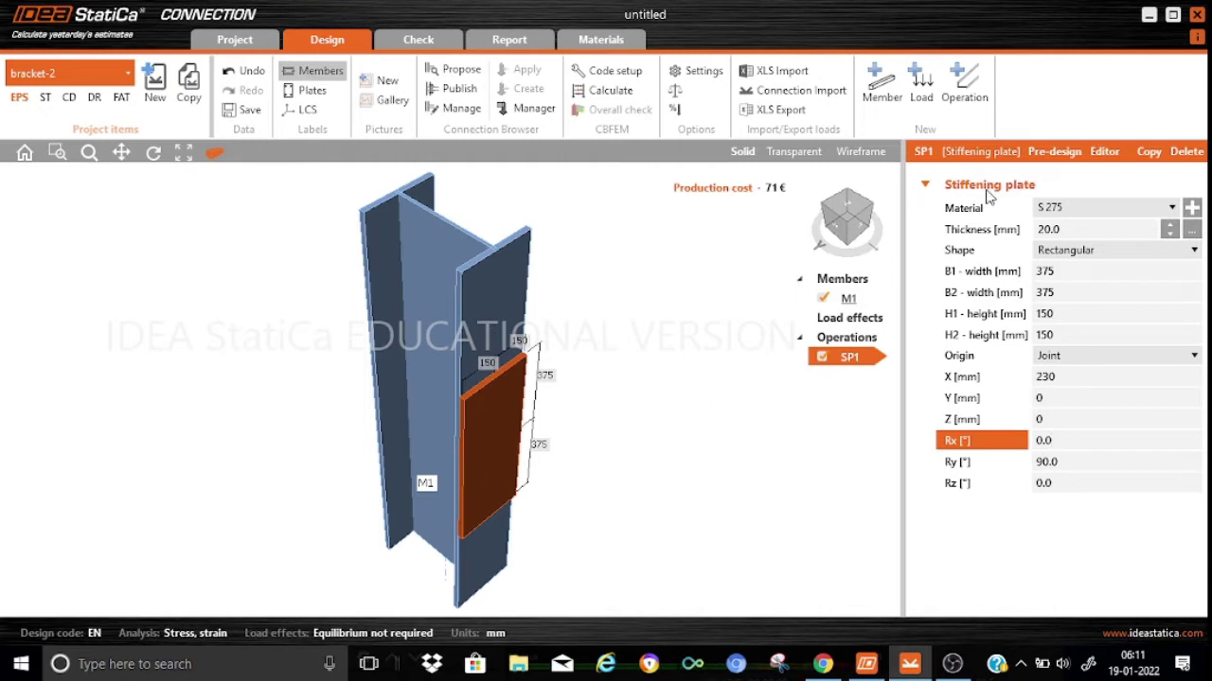
Step: Copy stiffening plate SP1 and set the copy's H1 height to 500 mm
left_click(1149, 154)
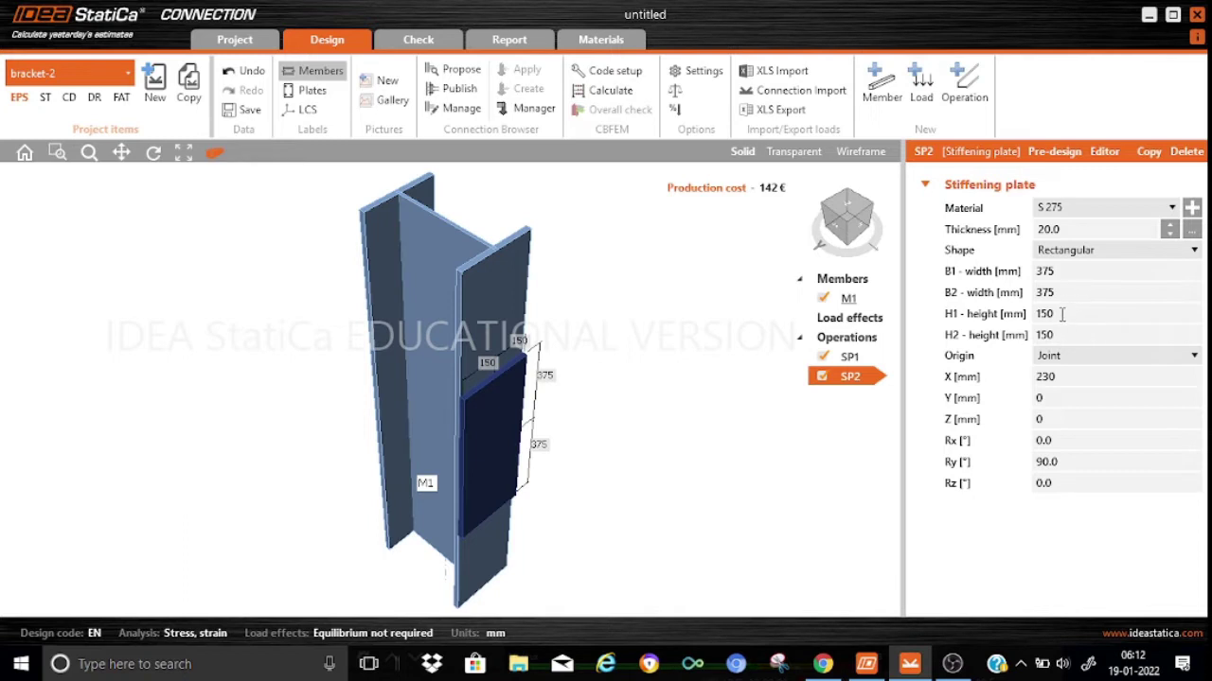
left_click(1062, 314)
key("BackSpace")
key("BackSpace")
key("BackSpace")
type("500")
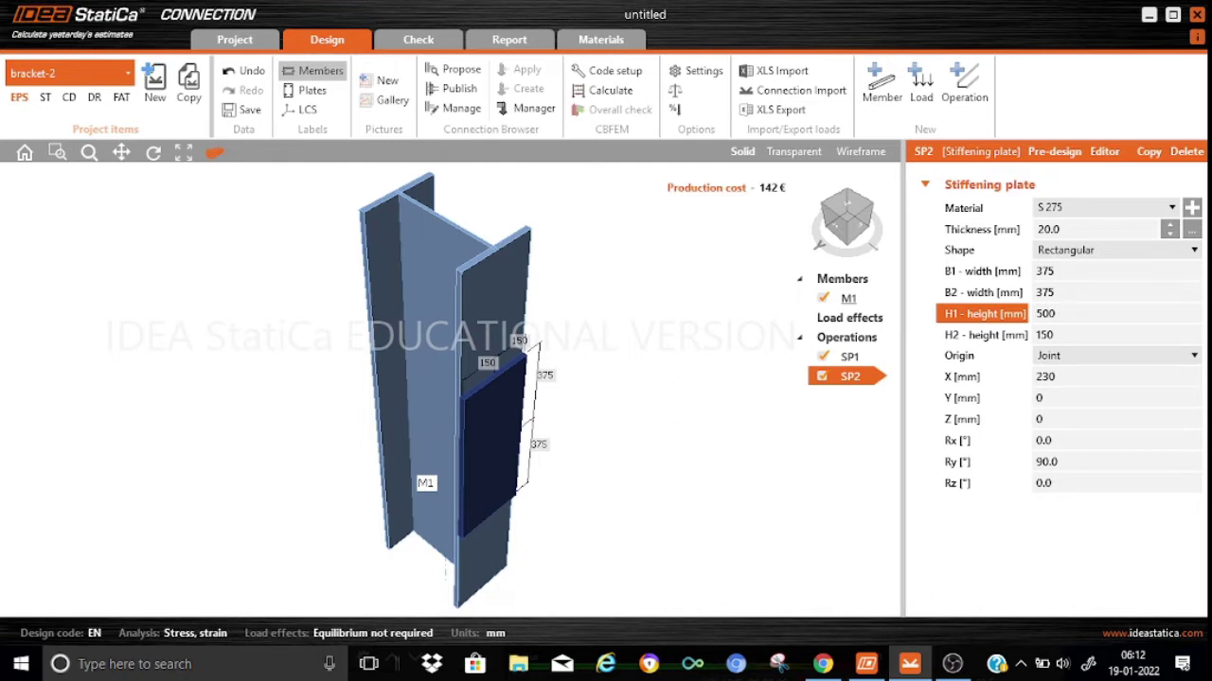
Step: Set the H2 height of the copied plate SP2 to 0 mm
left_click(1060, 335)
key("BackSpace")
key("BackSpace")
key("BackSpace")
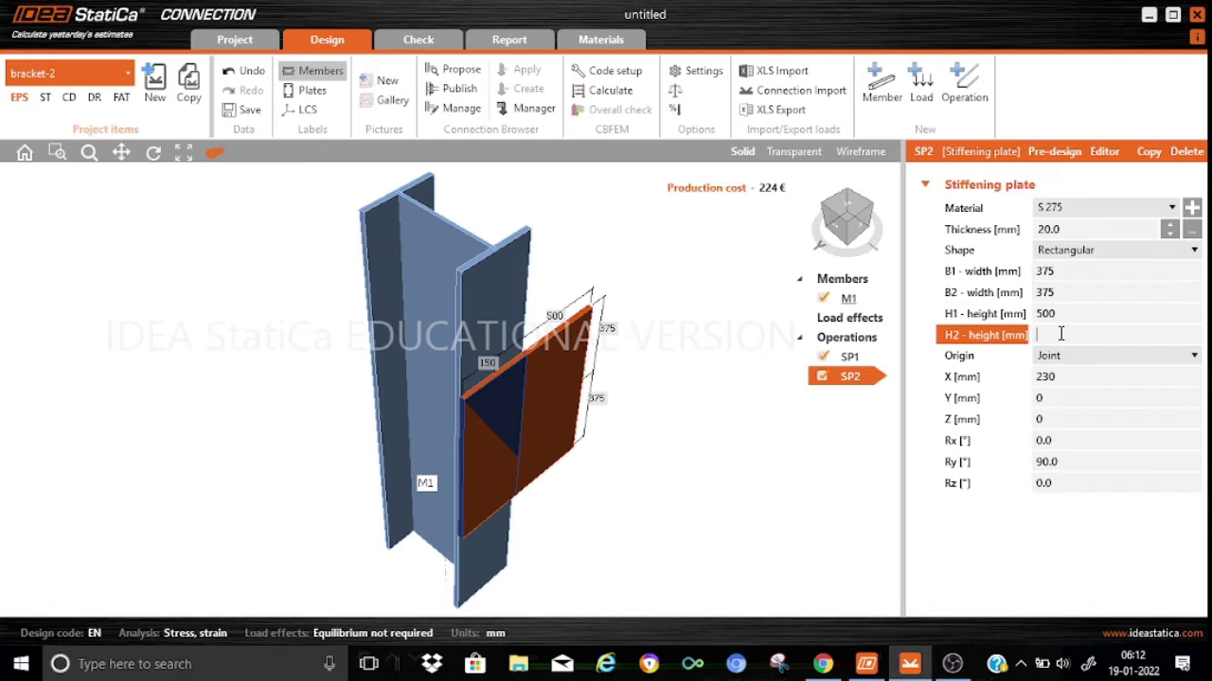
type("0")
key("Return")
Step: Set plate SP2's X offset to 220 mm and its Rx rotation to 90°
left_click(1045, 375)
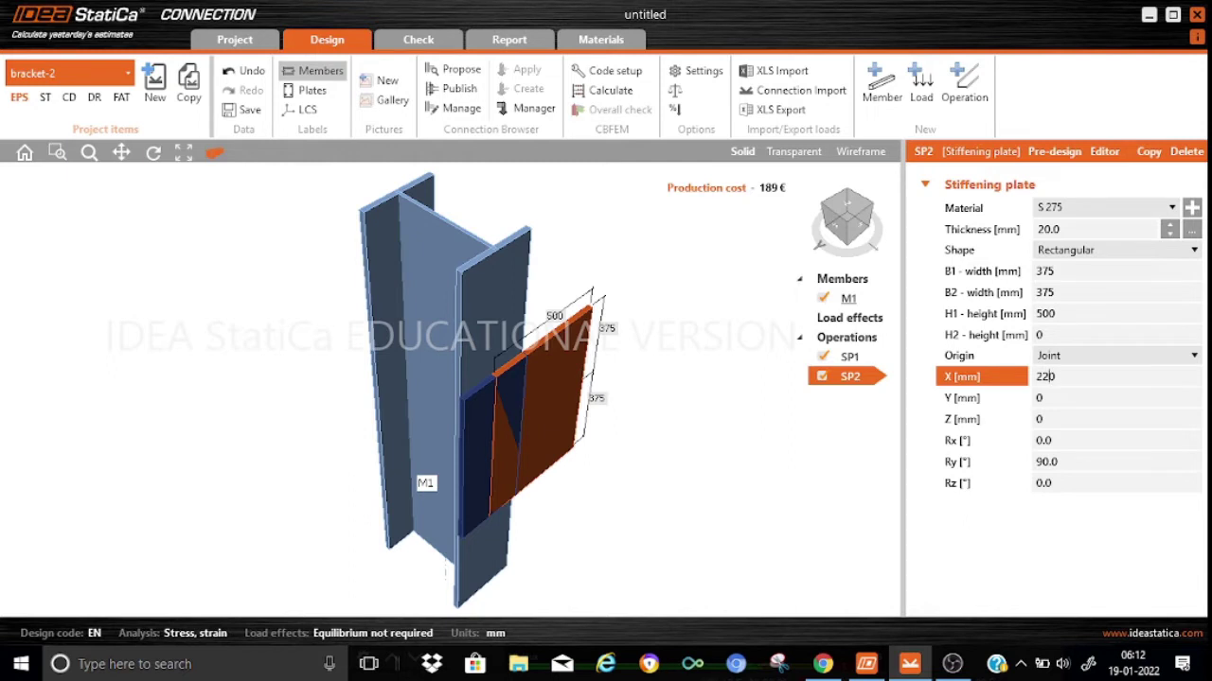
left_click(1058, 439)
key("BackSpace")
key("BackSpace")
type("90")
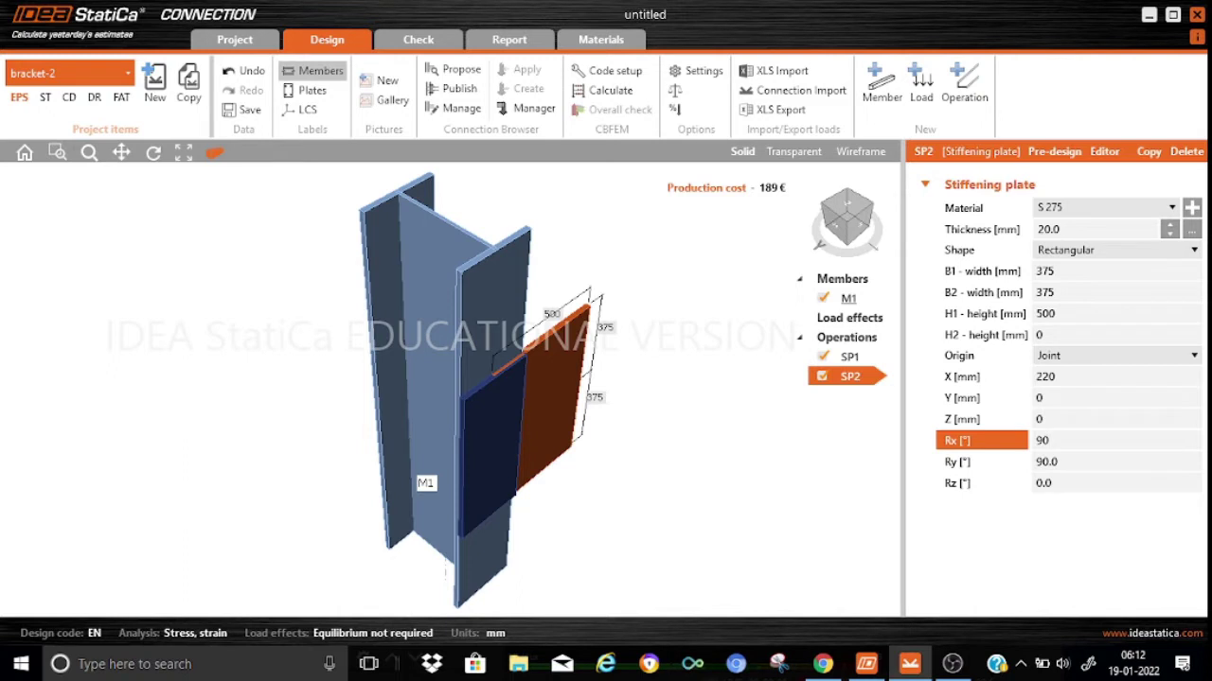
Step: Set stiffening plate SP2's Rz rotation to -90°
left_click(1057, 484)
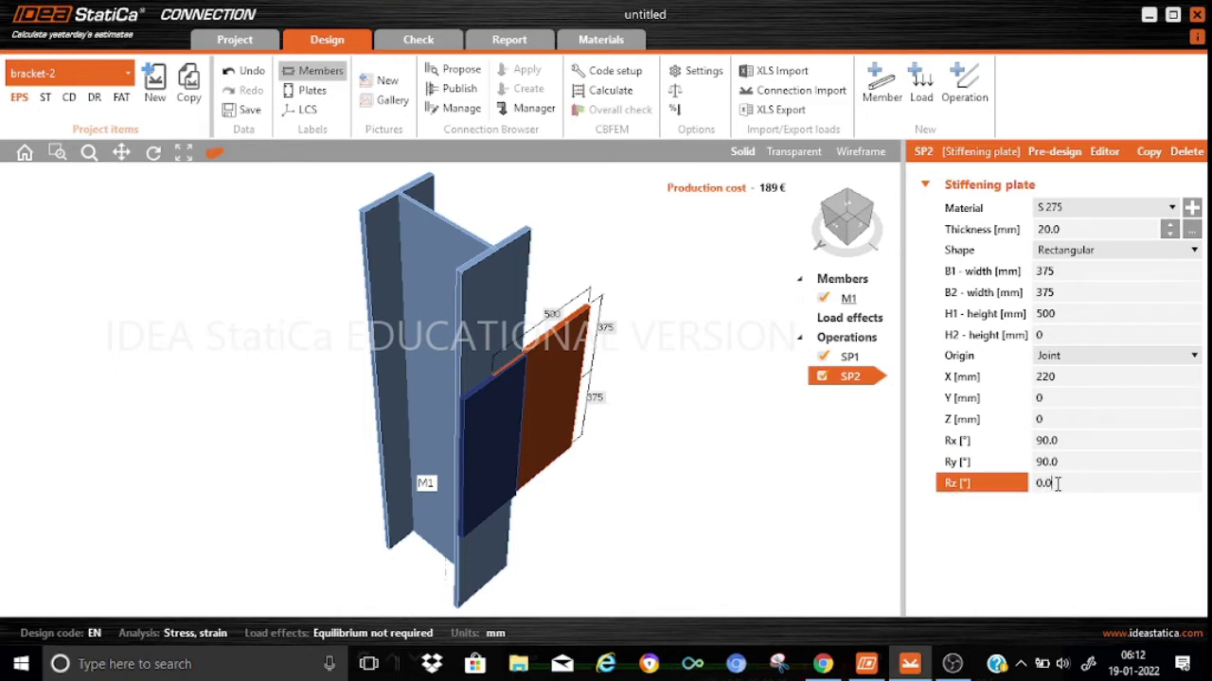
key("BackSpace")
key("BackSpace")
key("BackSpace")
type("-90")
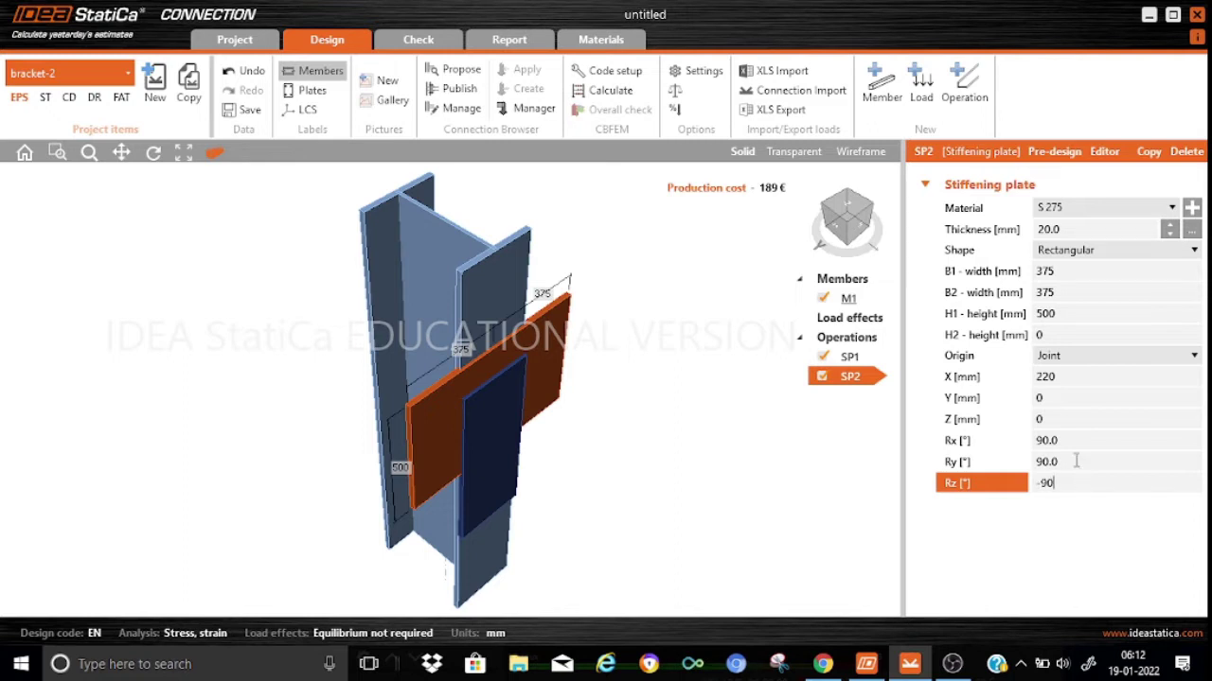
Step: Set plate SP2's Ry rotation to 0° so it projects perpendicular to the column flange
left_click(1076, 462)
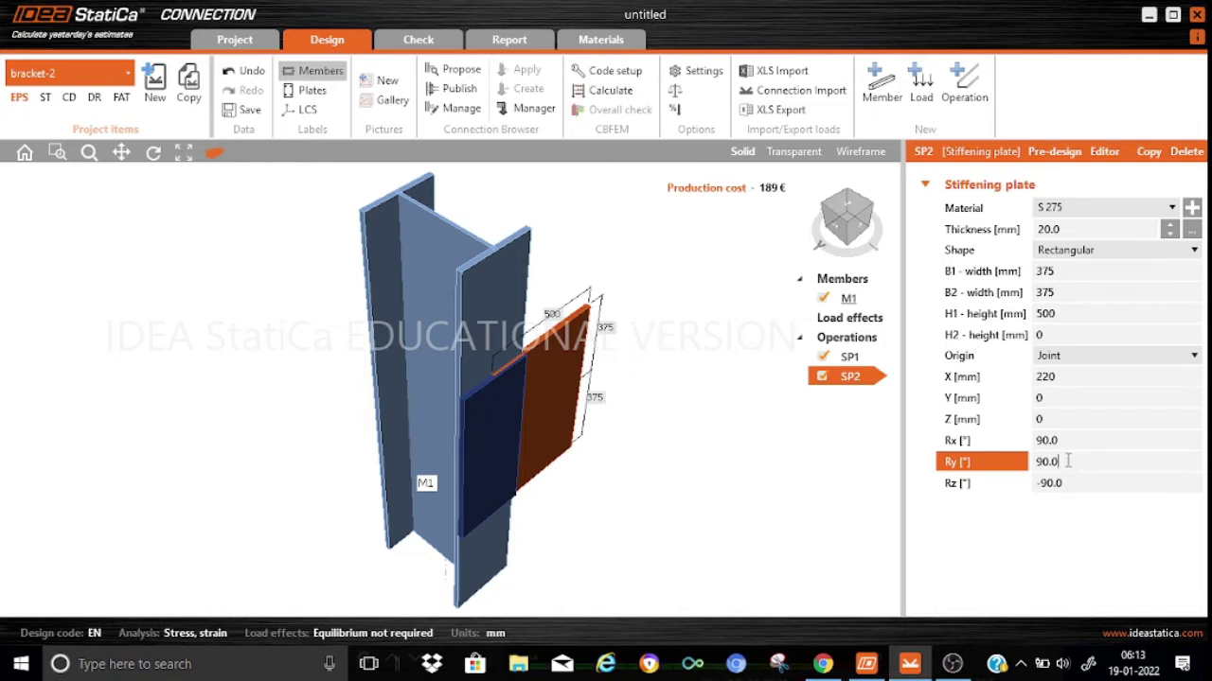
left_click(1067, 461)
type("9")
type("0")
left_click(1074, 441)
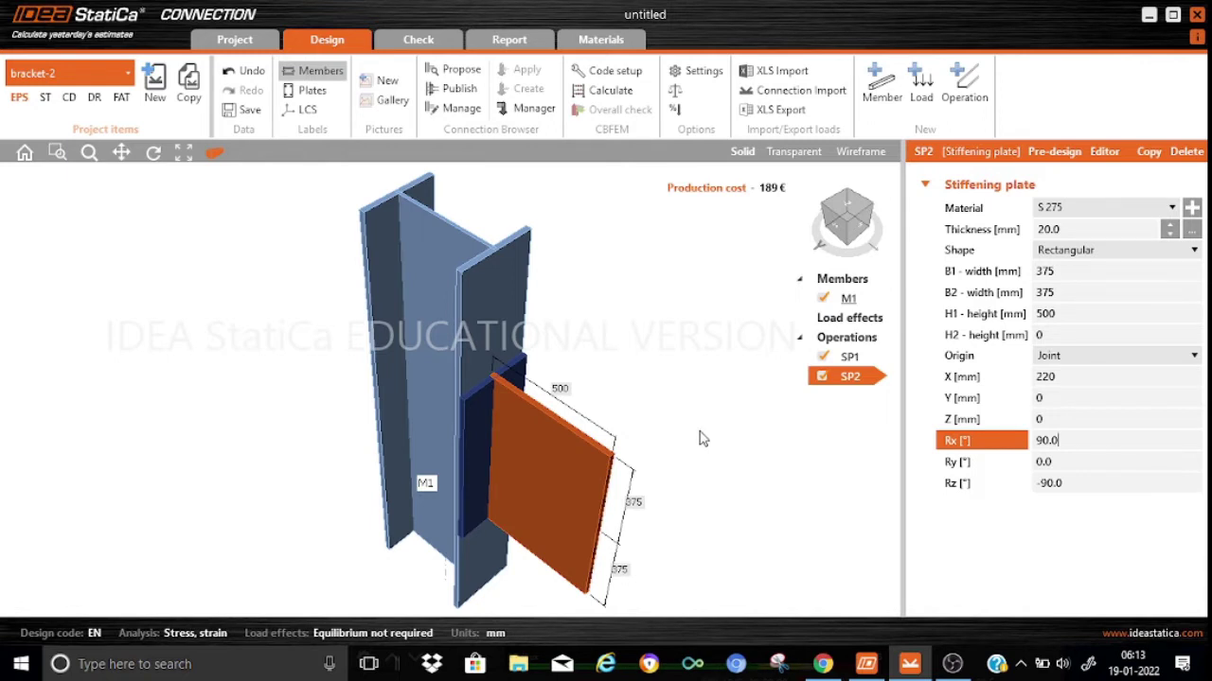
Step: Add a cut of plate operation with plate SP2 as the modified item
left_click(964, 85)
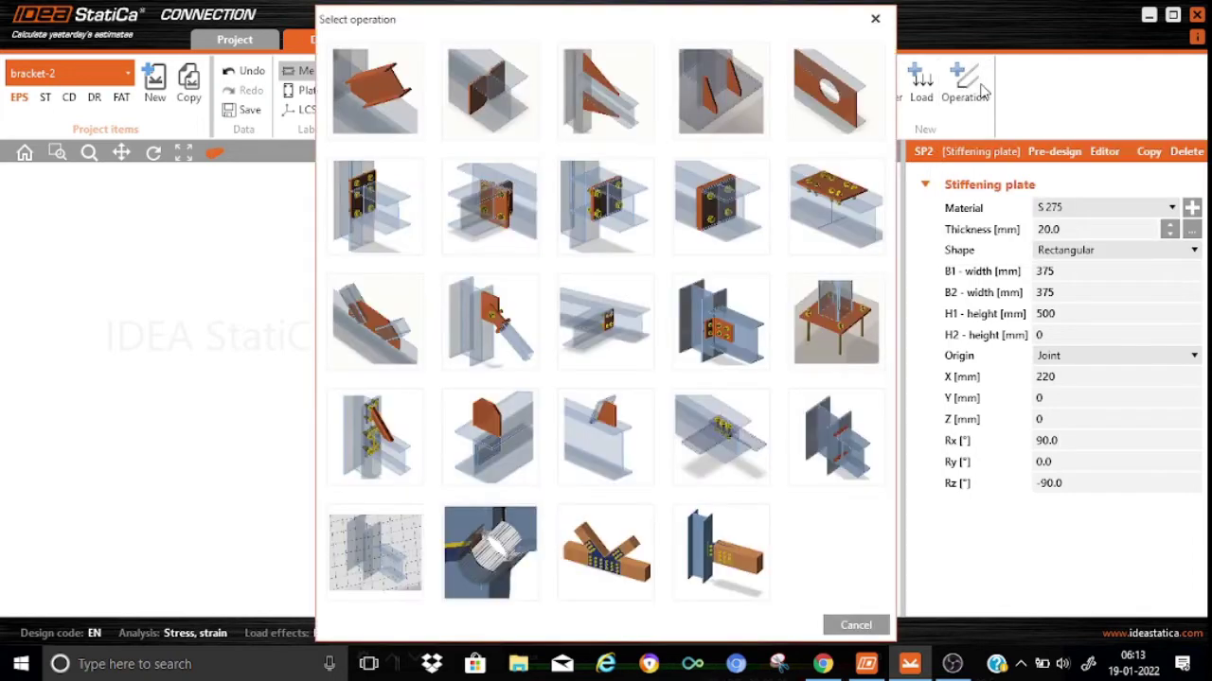
left_click(599, 441)
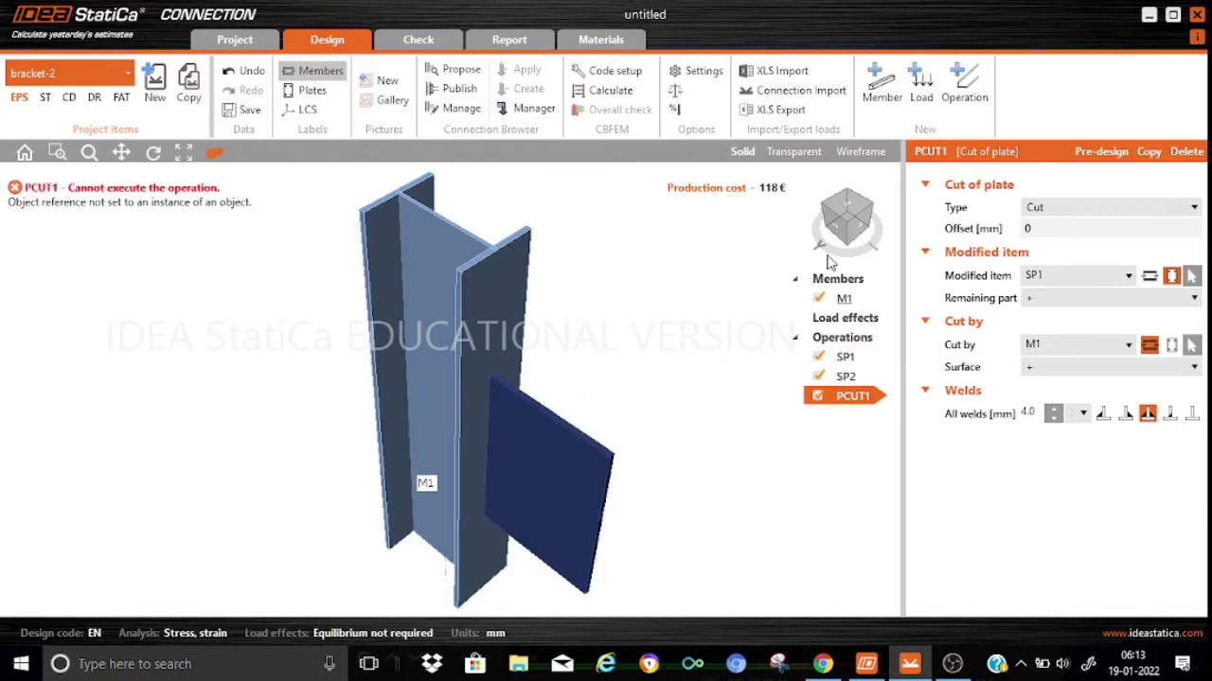
left_click(1128, 280)
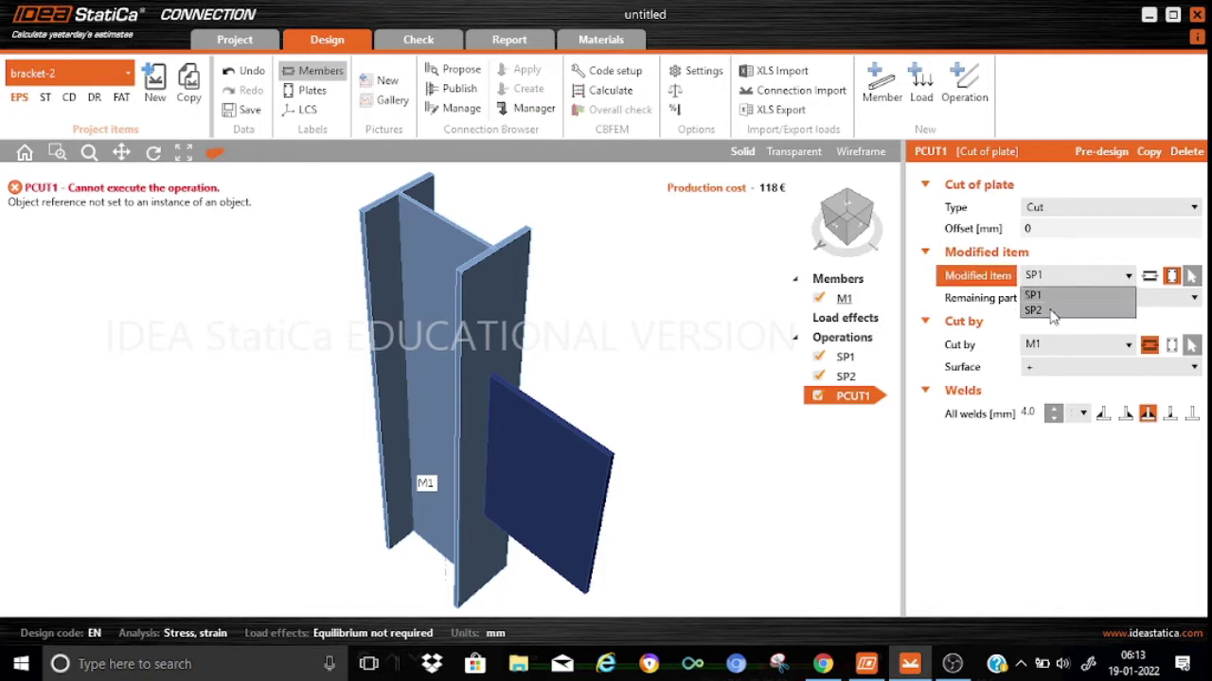
left_click(1049, 313)
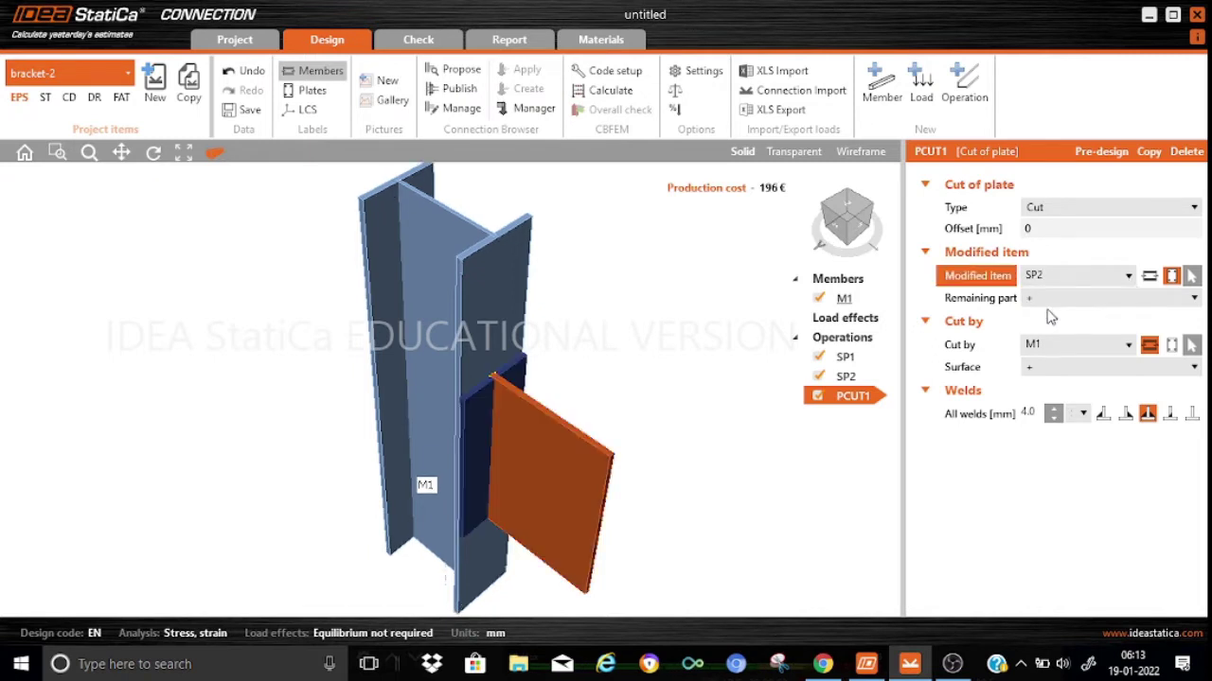
Step: Cut plate SP2 by plate SP1 and set the size of all welds to 8 mm
left_click(1127, 346)
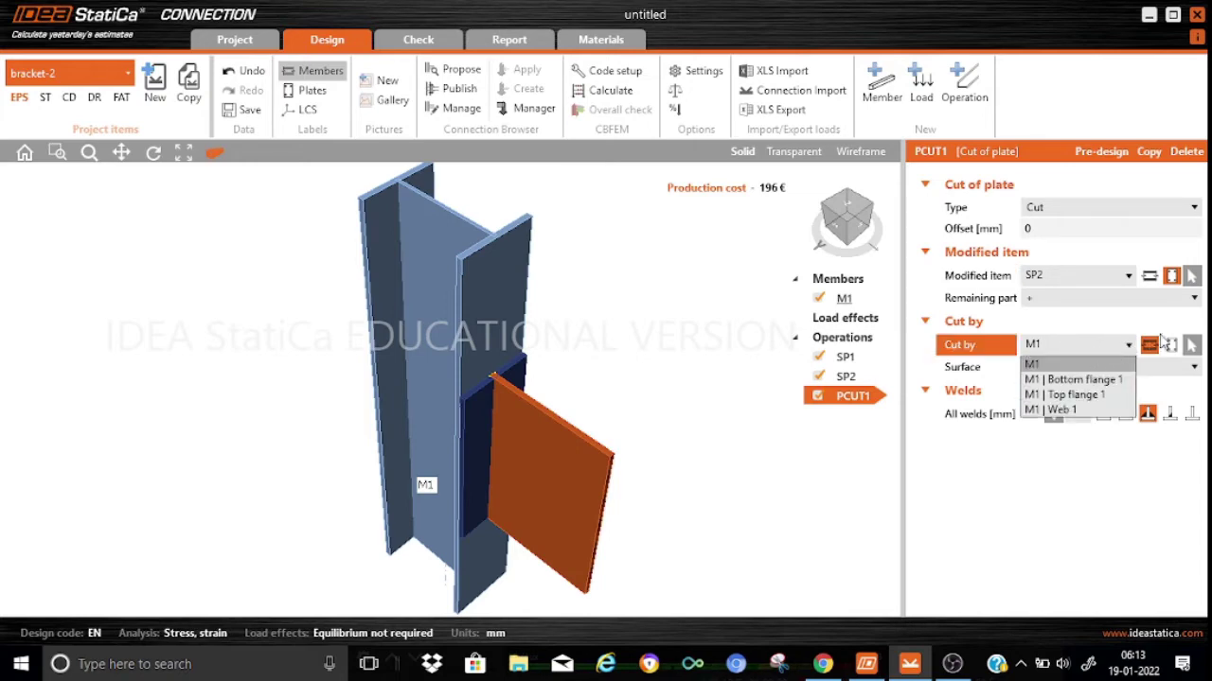
left_click(1173, 348)
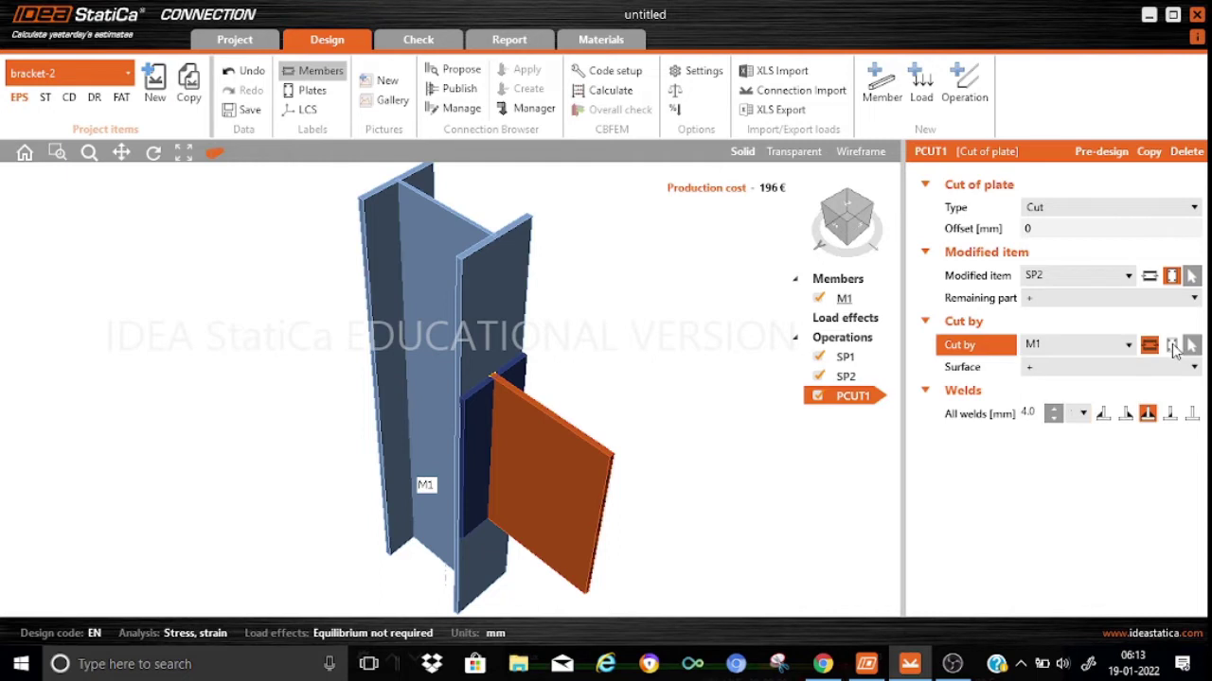
left_click(1173, 346)
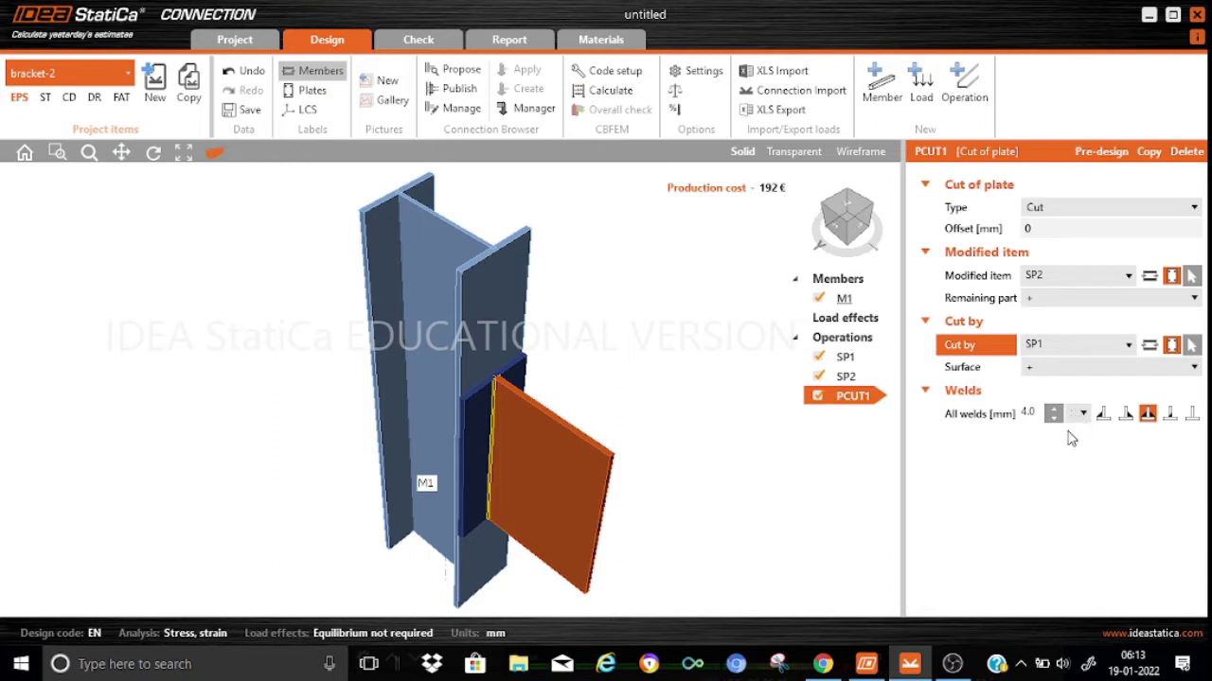
scroll(1053, 417, "up", 7)
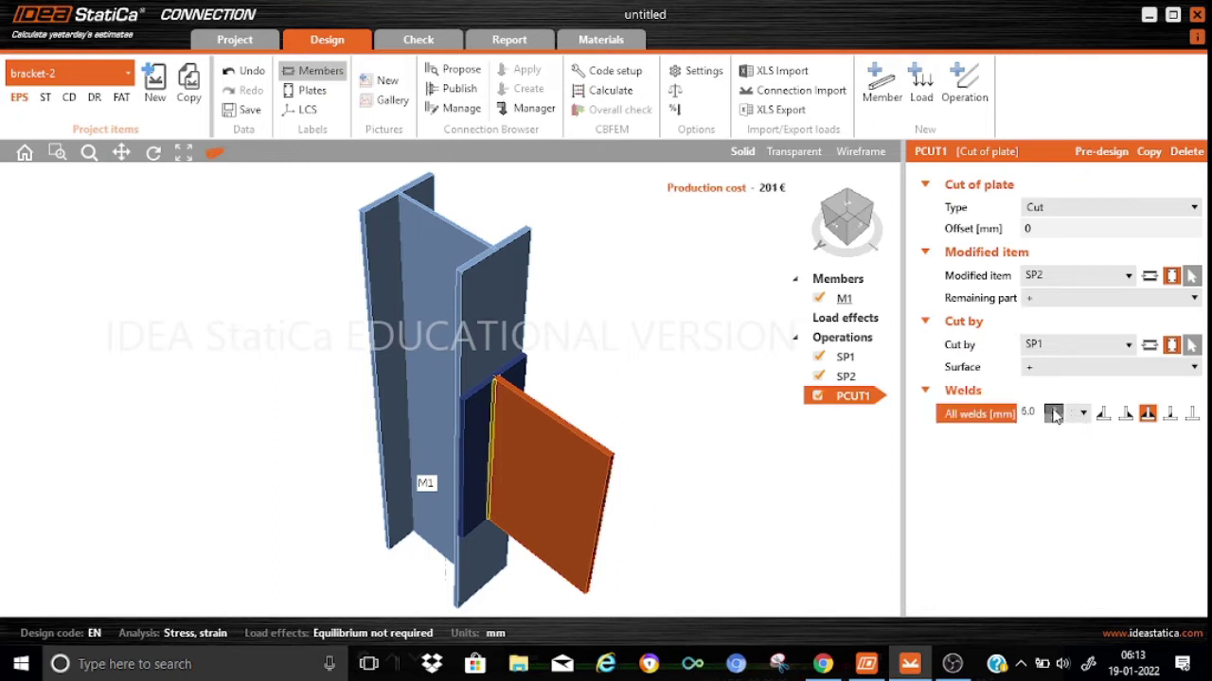
scroll(1054, 417, "up", 1)
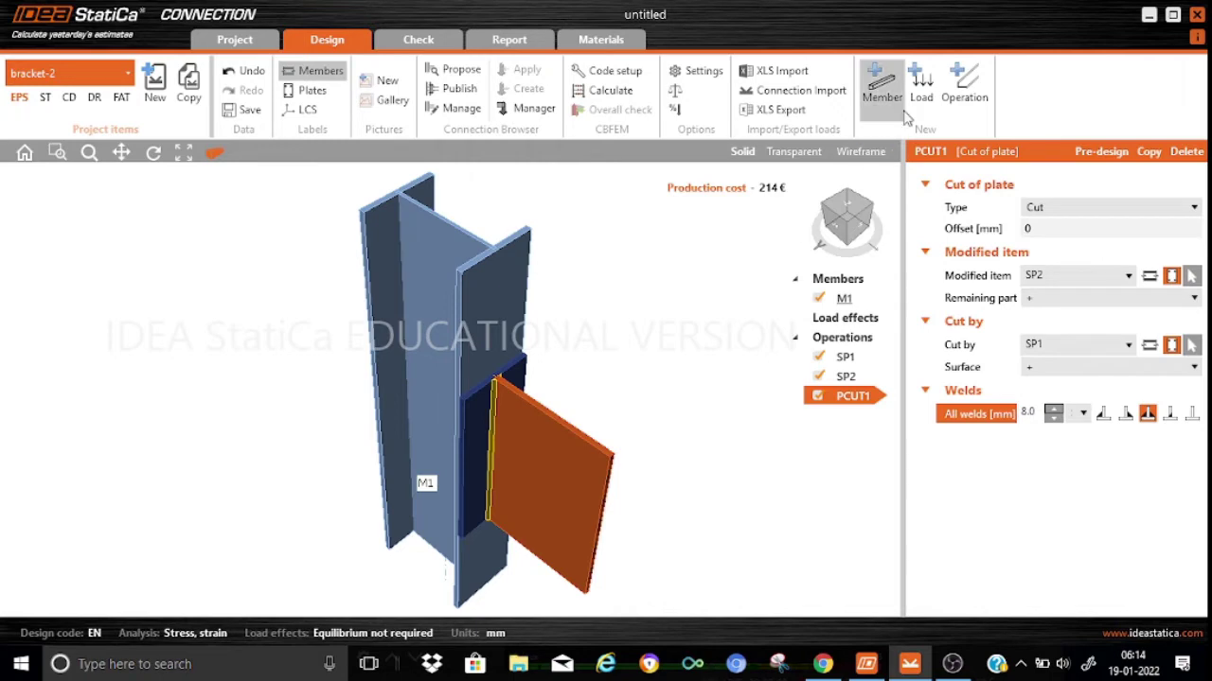
Step: Add a bolt grid operation using the M20 8.8 bolt assembly
left_click(978, 91)
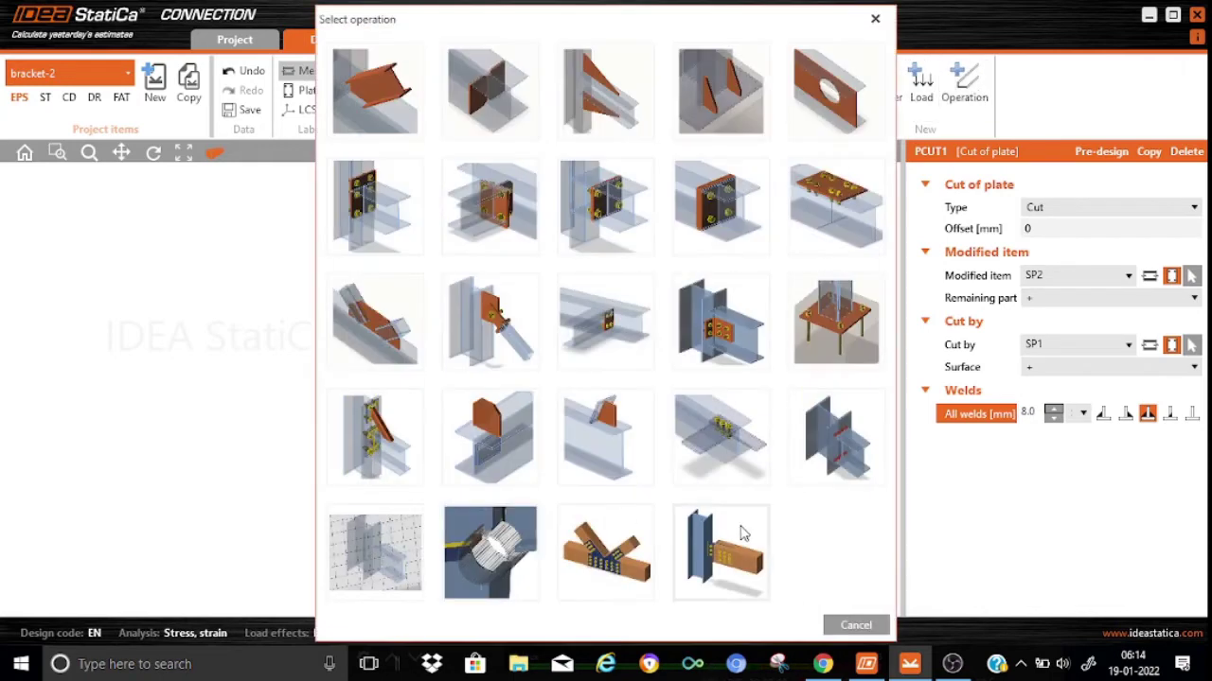
left_click(721, 452)
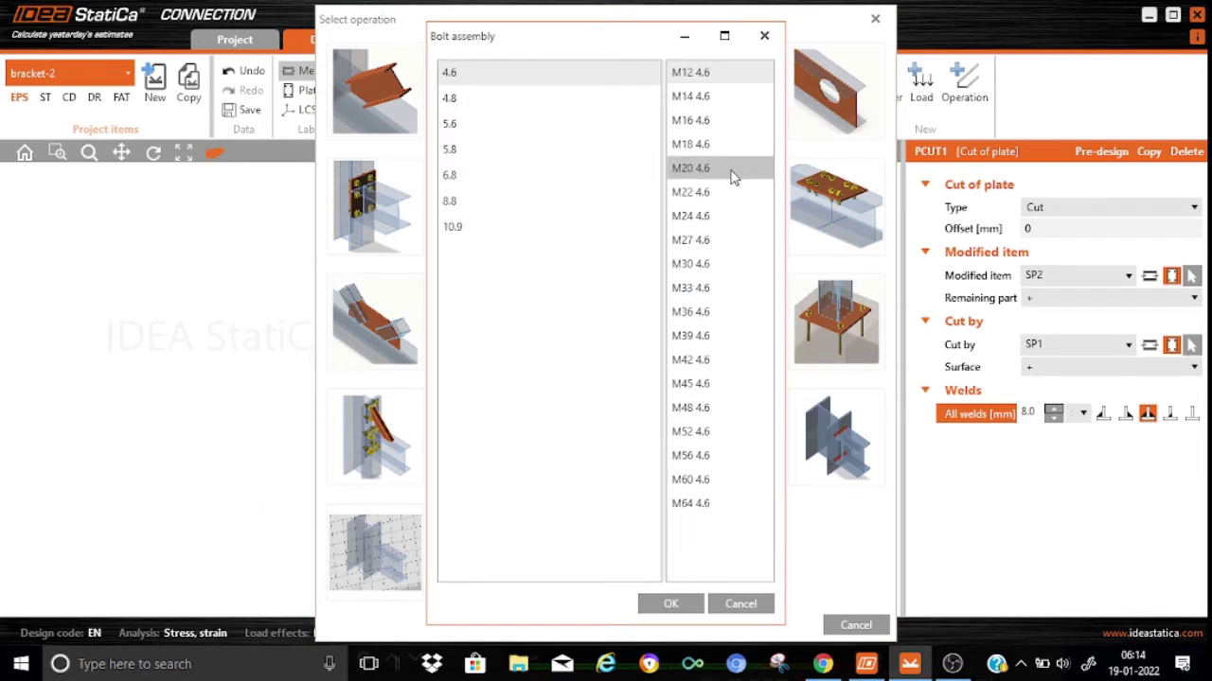
left_click(476, 201)
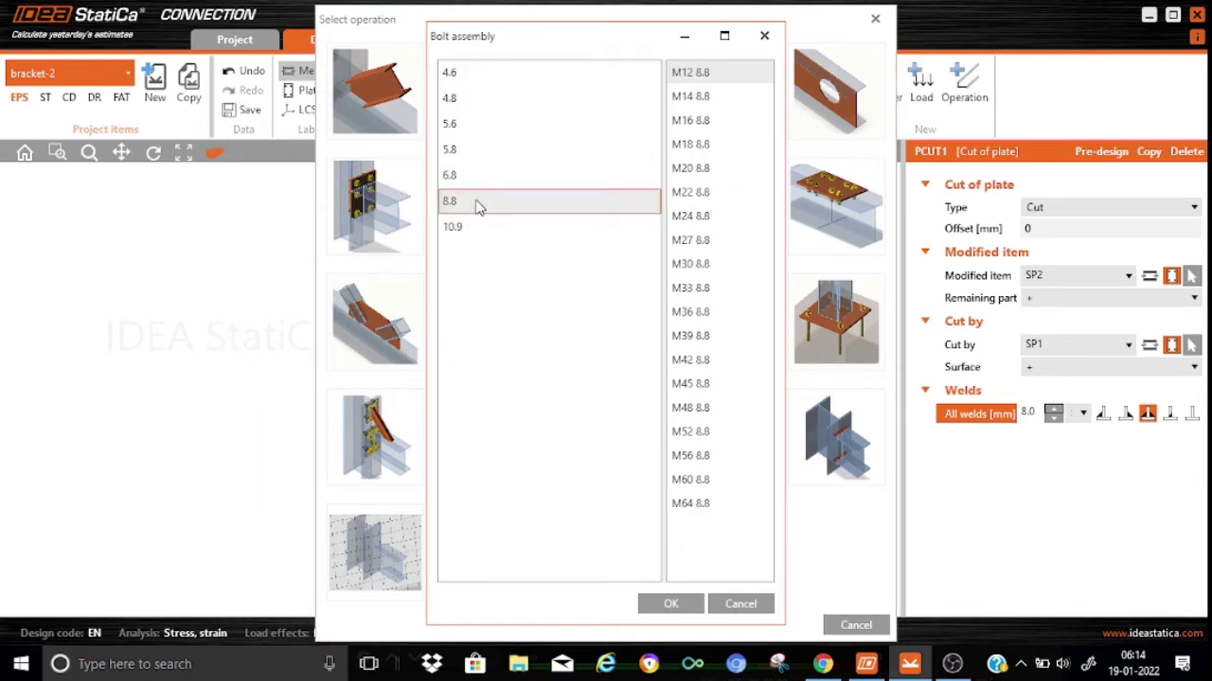
left_click(691, 168)
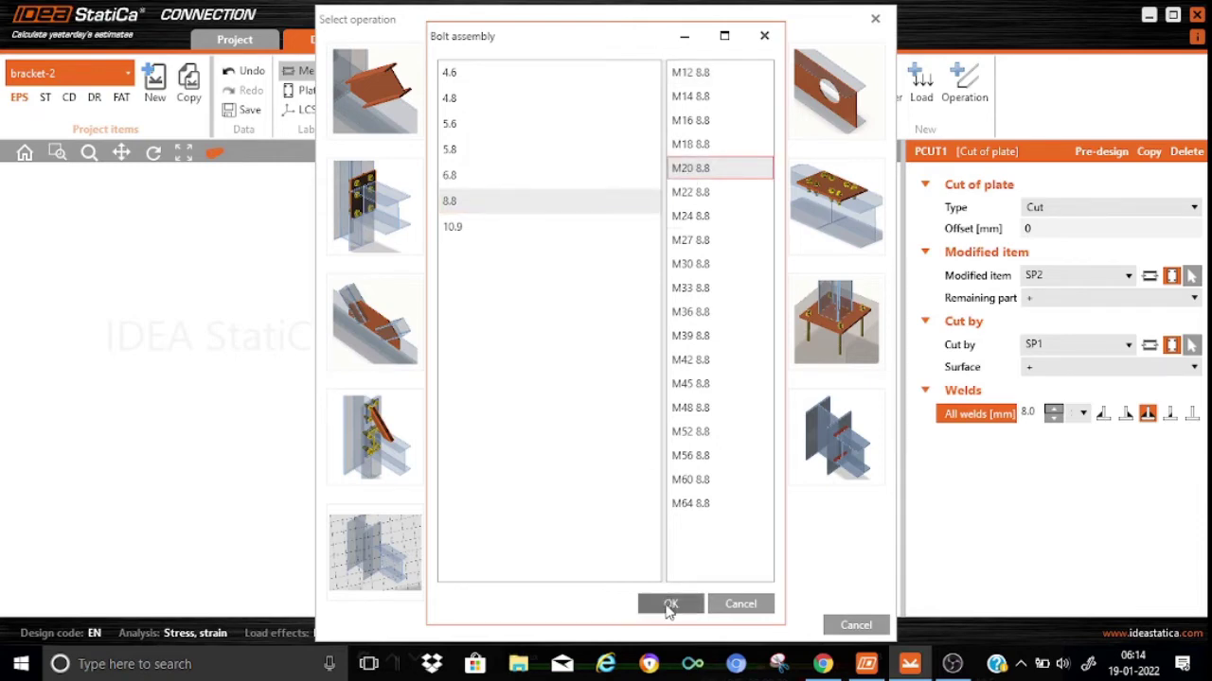
left_click(669, 606)
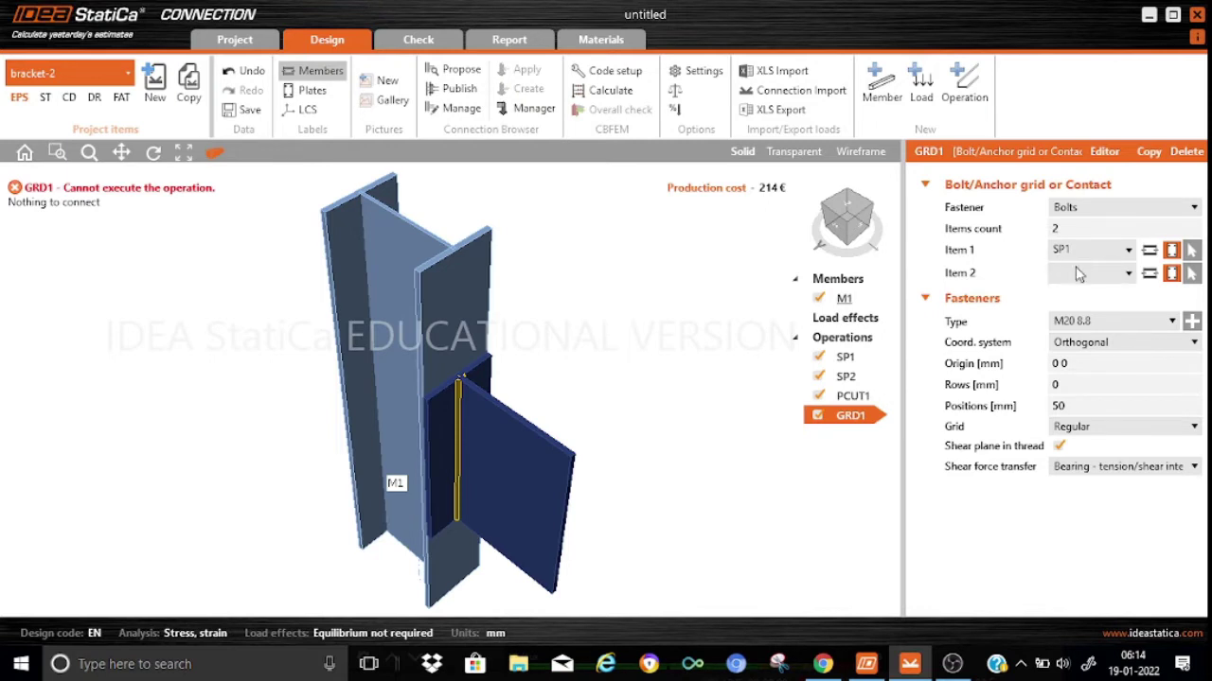
Step: Connect M1's bottom flange with plate SP1 in the bolt grid and set its rows to -75 150 mm
left_click(1149, 251)
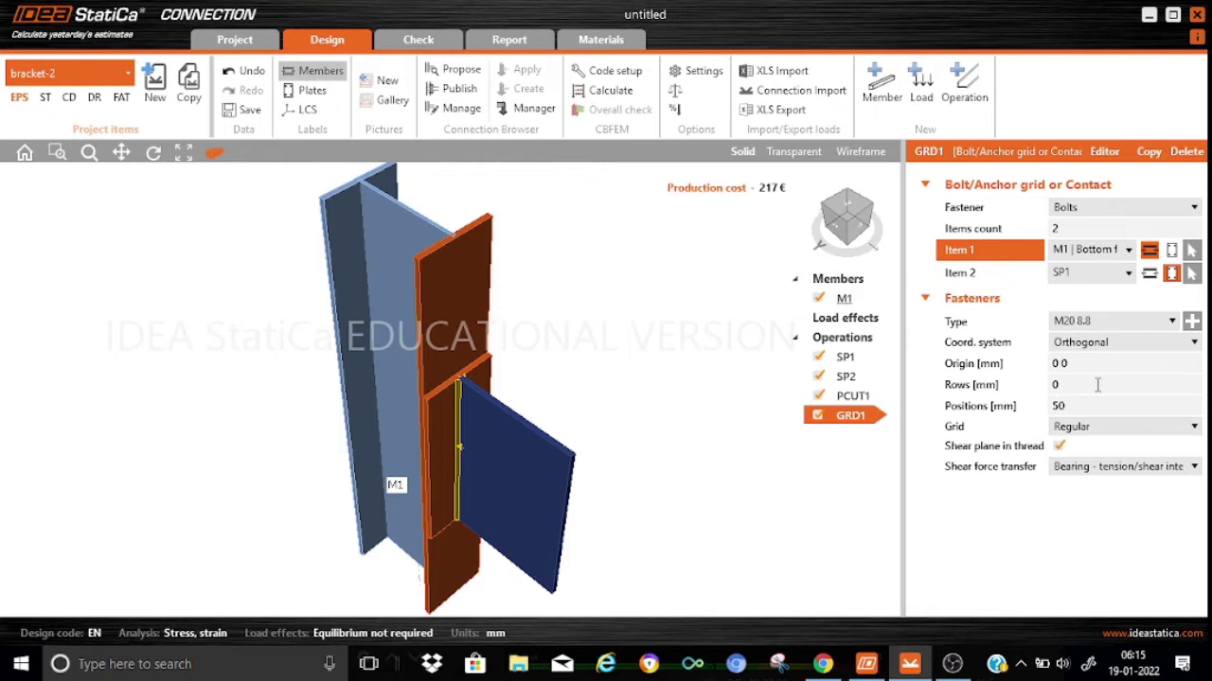
left_click(1067, 383)
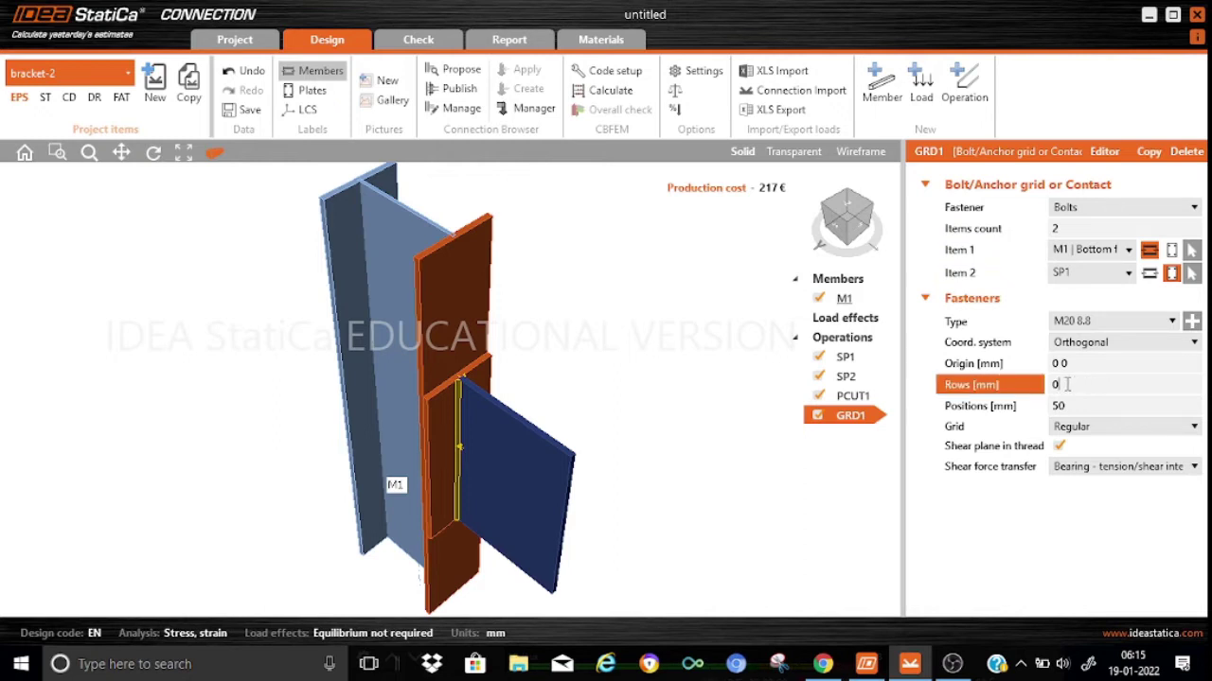
key("BackSpace")
type("-75 150")
left_click(1084, 363)
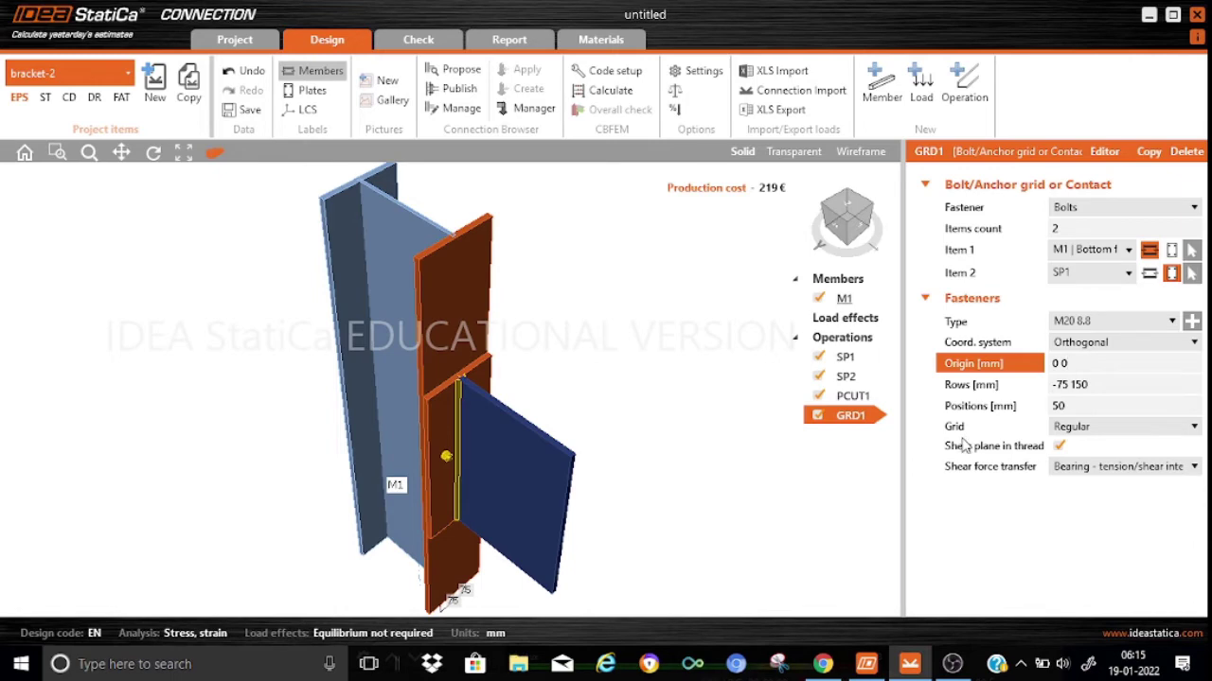
Step: Set the bolt grid's positions to -300 150*4 mm
left_click(1067, 405)
key("BackSpace")
key("BackSpace")
type("-300 1")
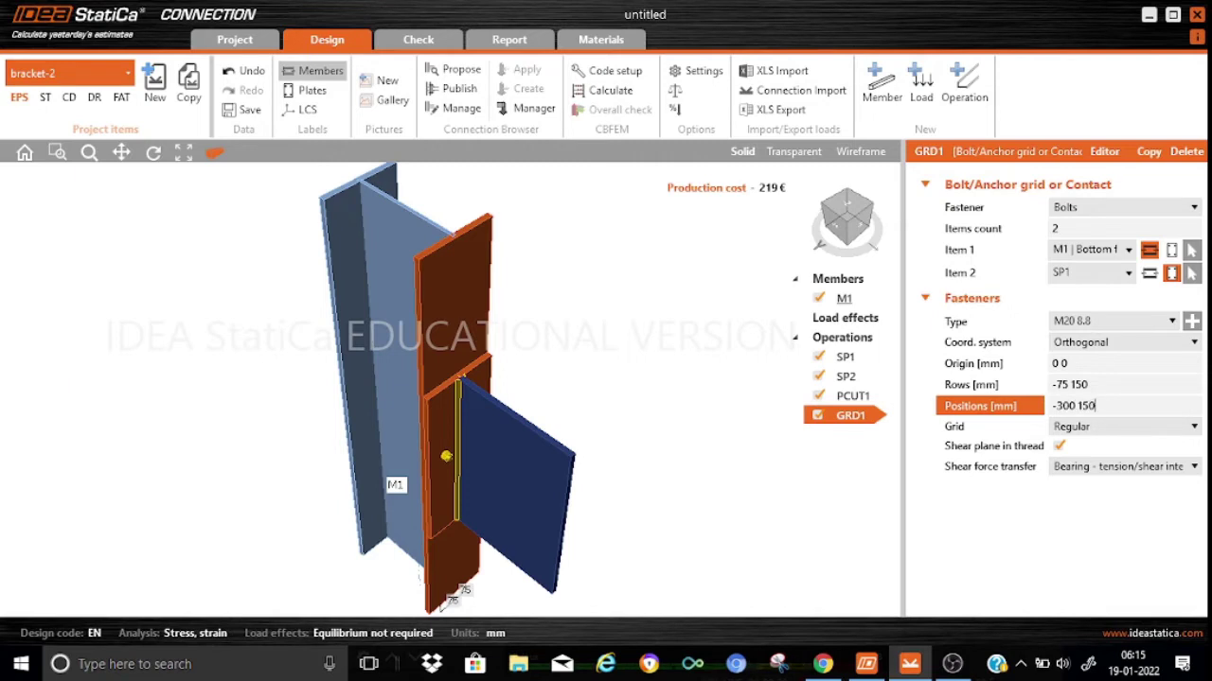
type("50*4")
left_click(1105, 382)
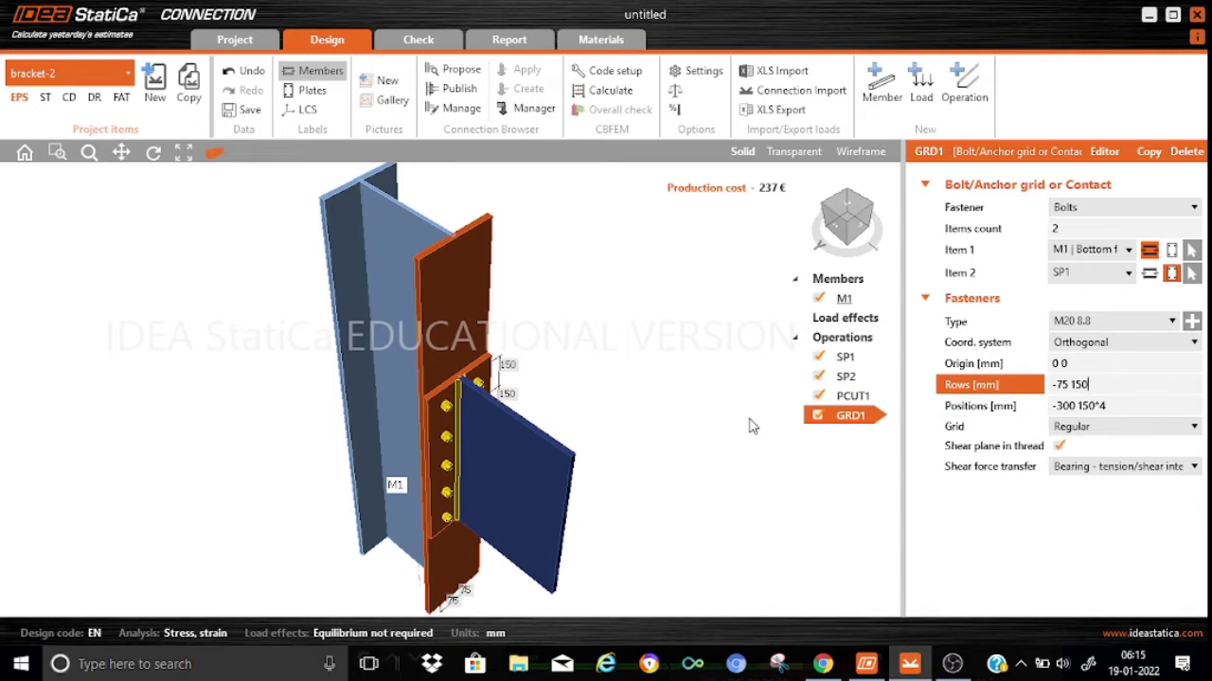
Step: Add a second member to the bracket connection
left_click(849, 224)
mouse_move(849, 224)
left_mouse_down()
mouse_move(740, 203)
mouse_move(867, 216)
left_mouse_up()
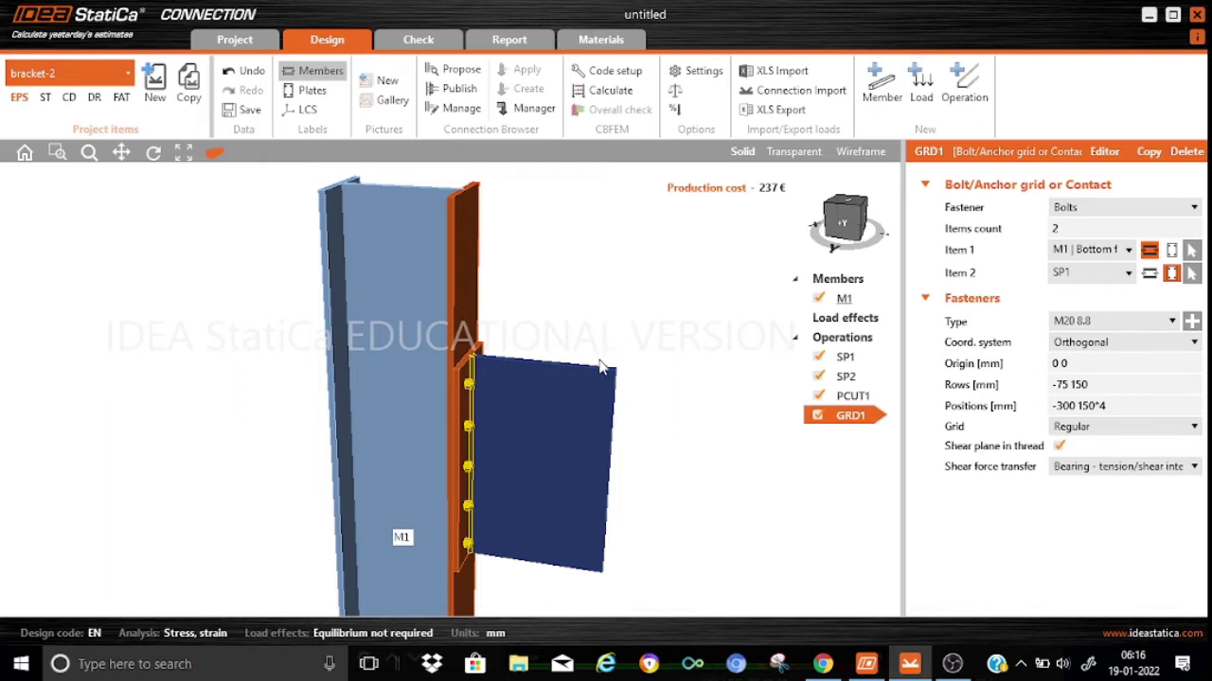
left_click(855, 299)
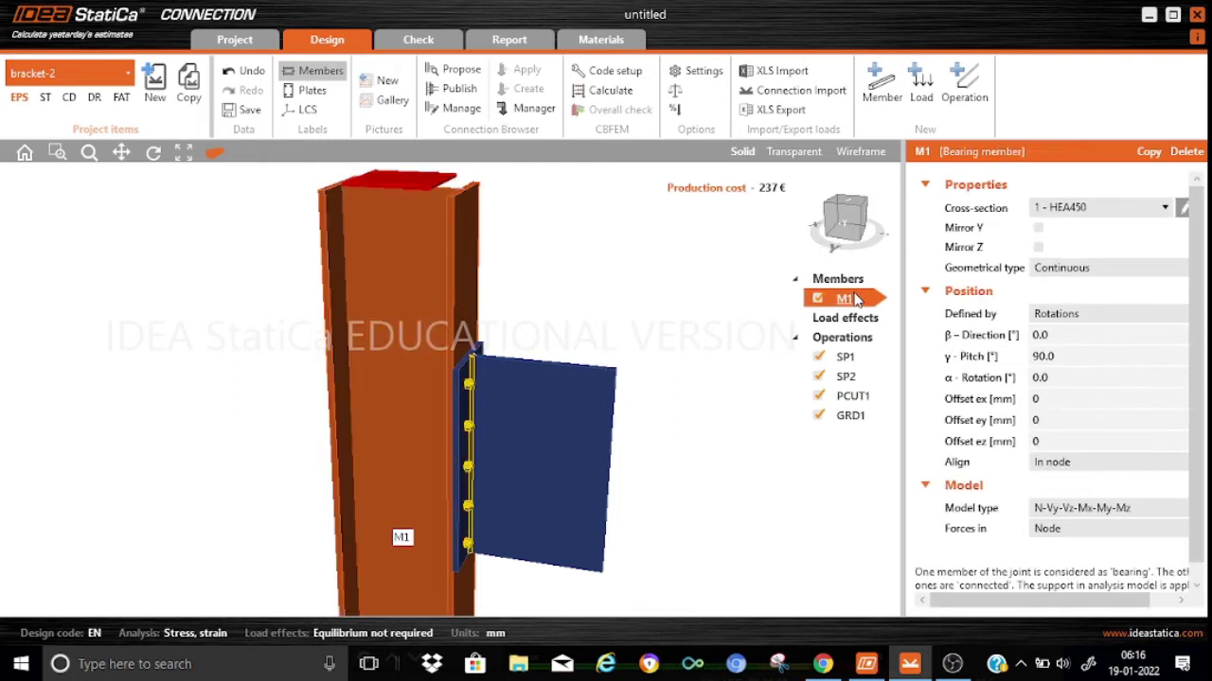
left_click(883, 85)
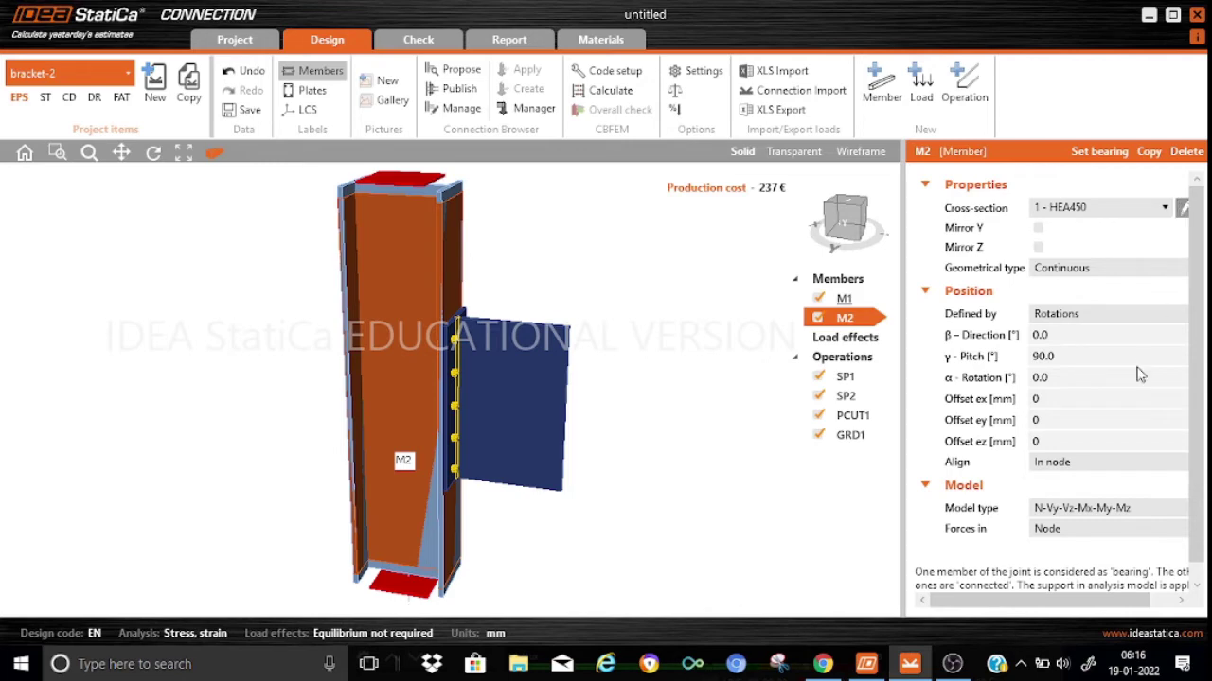
left_click_drag(1050, 600, 1075, 600)
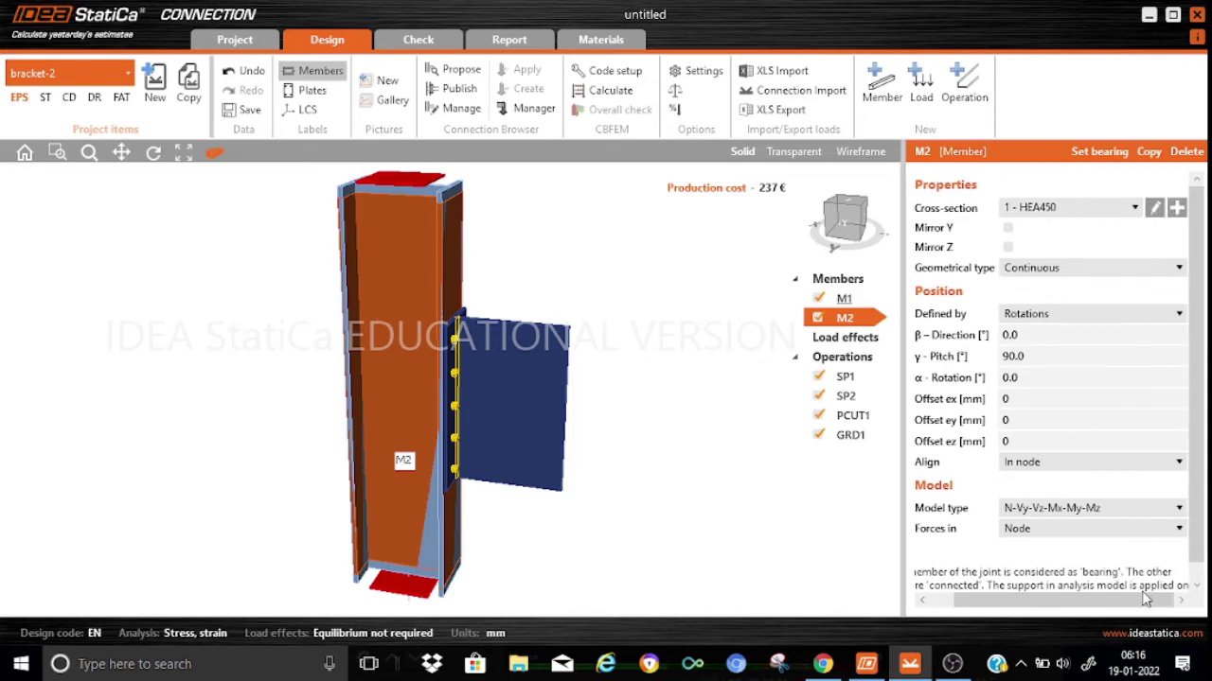
Step: Assign member M2 a new general tube cross-section with a 10 mm wall thickness
left_click(1176, 209)
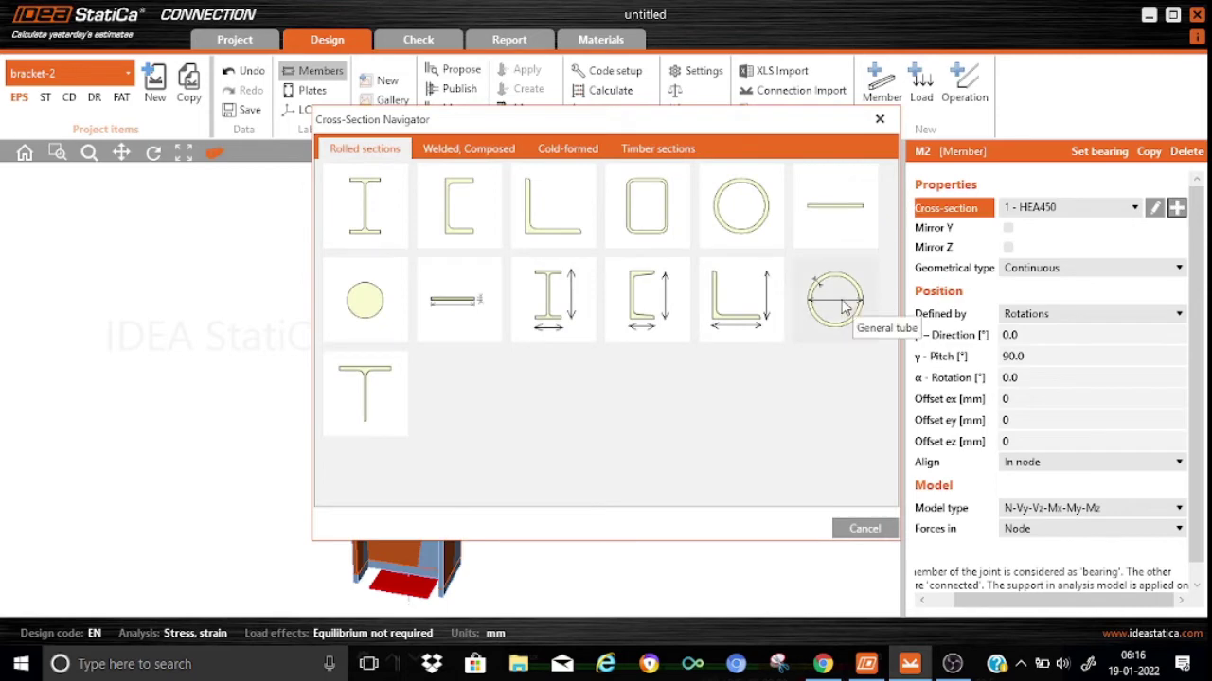
left_click(842, 305)
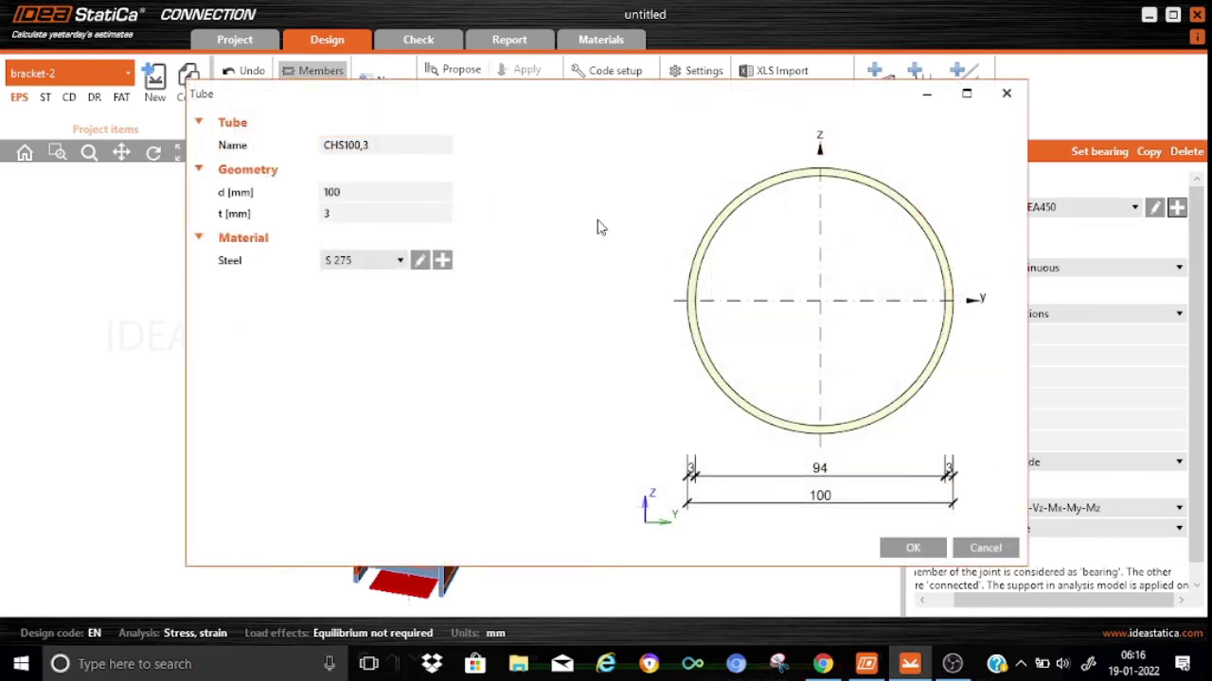
left_click(345, 215)
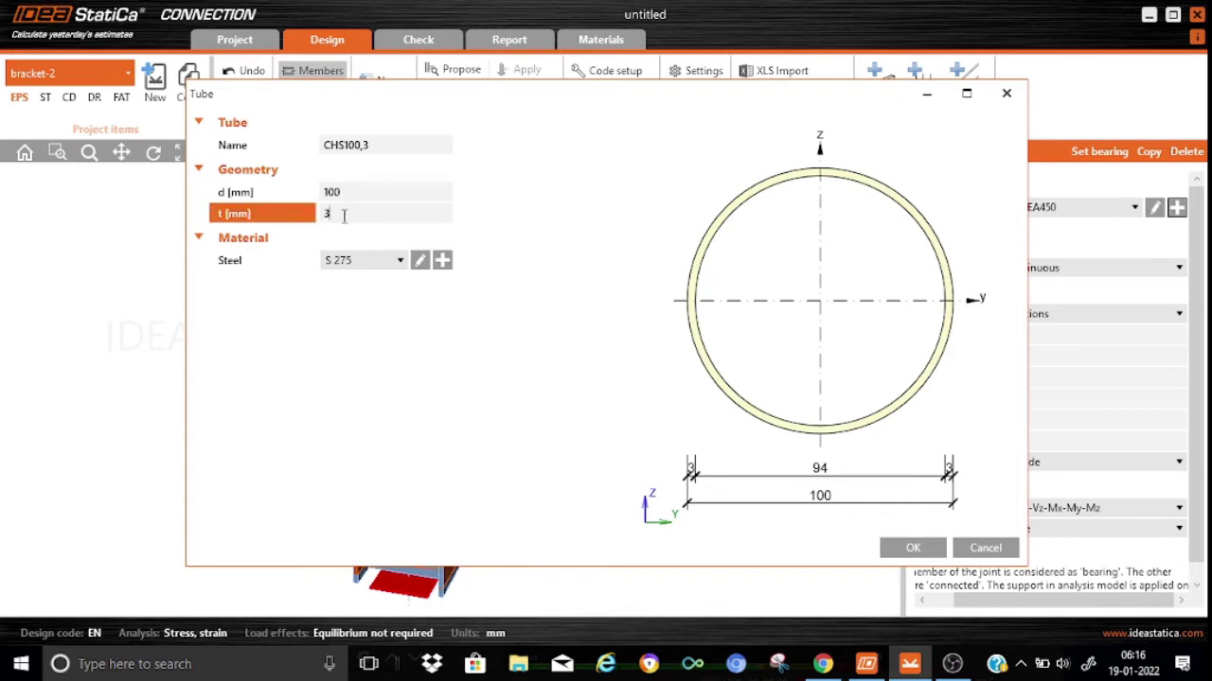
type("10")
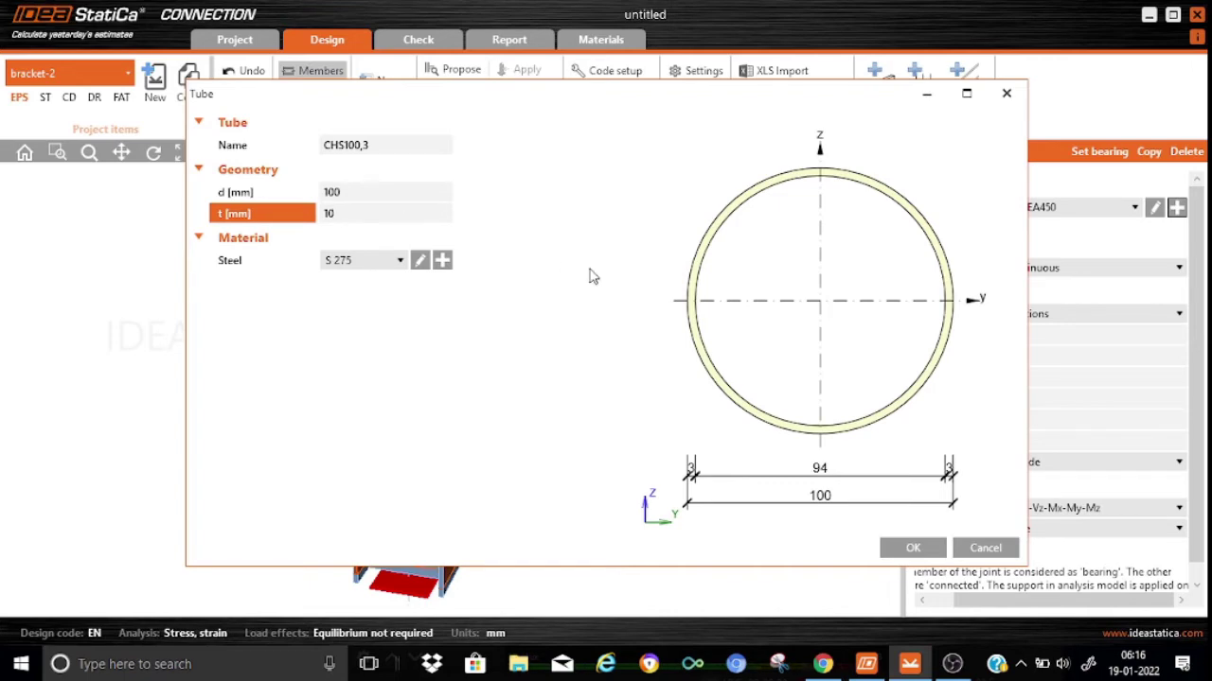
left_click(897, 551)
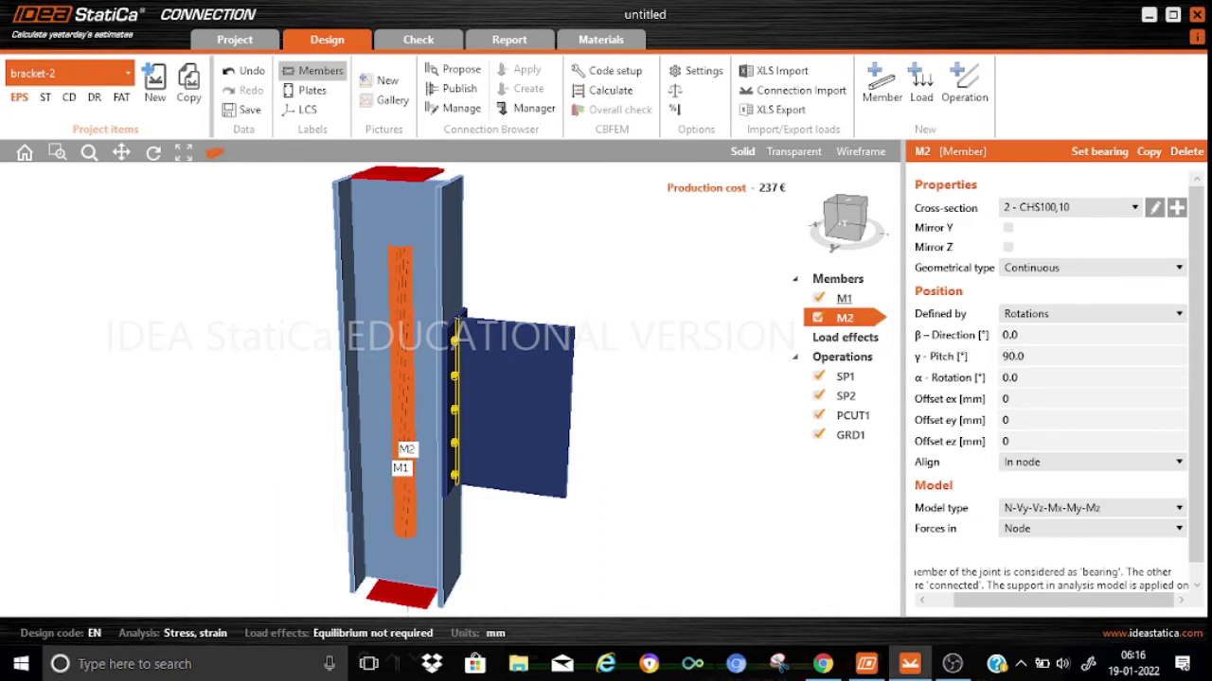
Step: Set member M2's geometrical type to Ended
left_click(1179, 269)
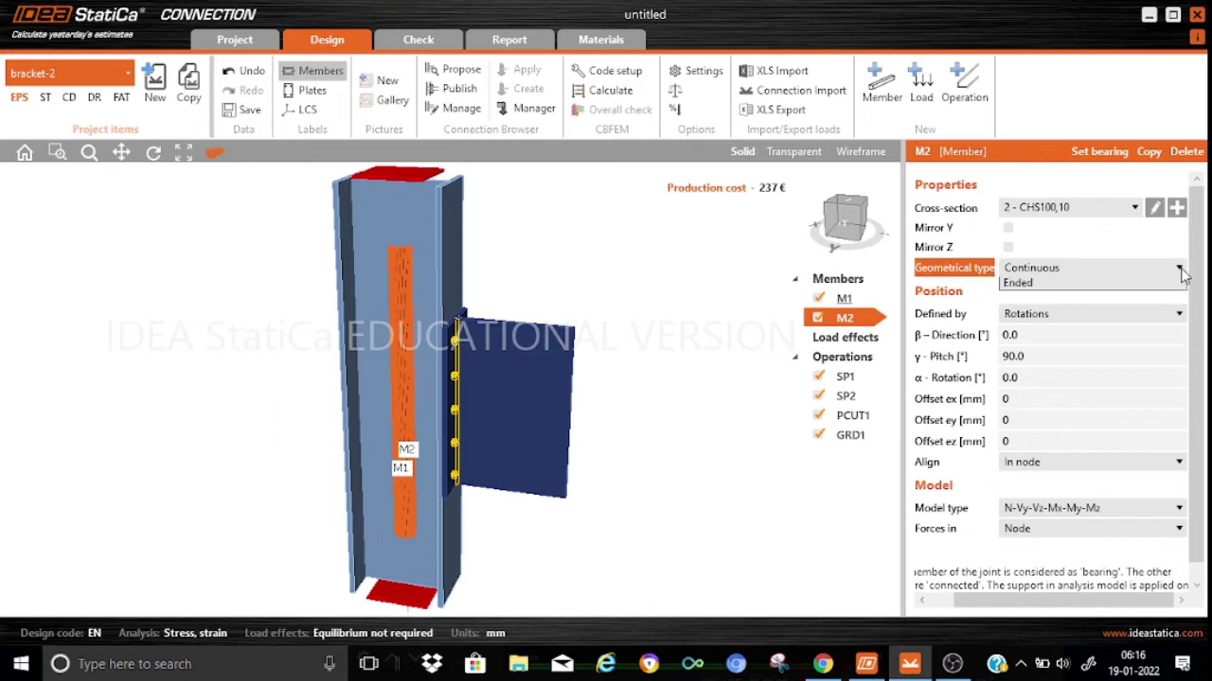
left_click(1048, 301)
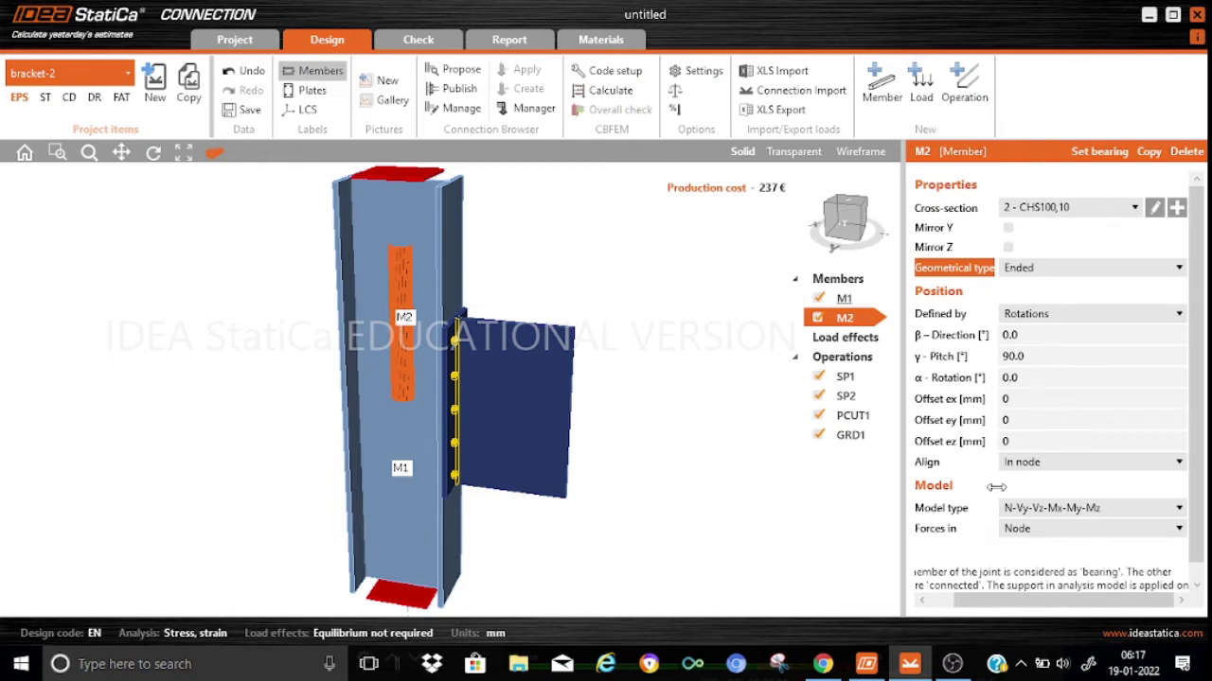
scroll(993, 532, "left", 2)
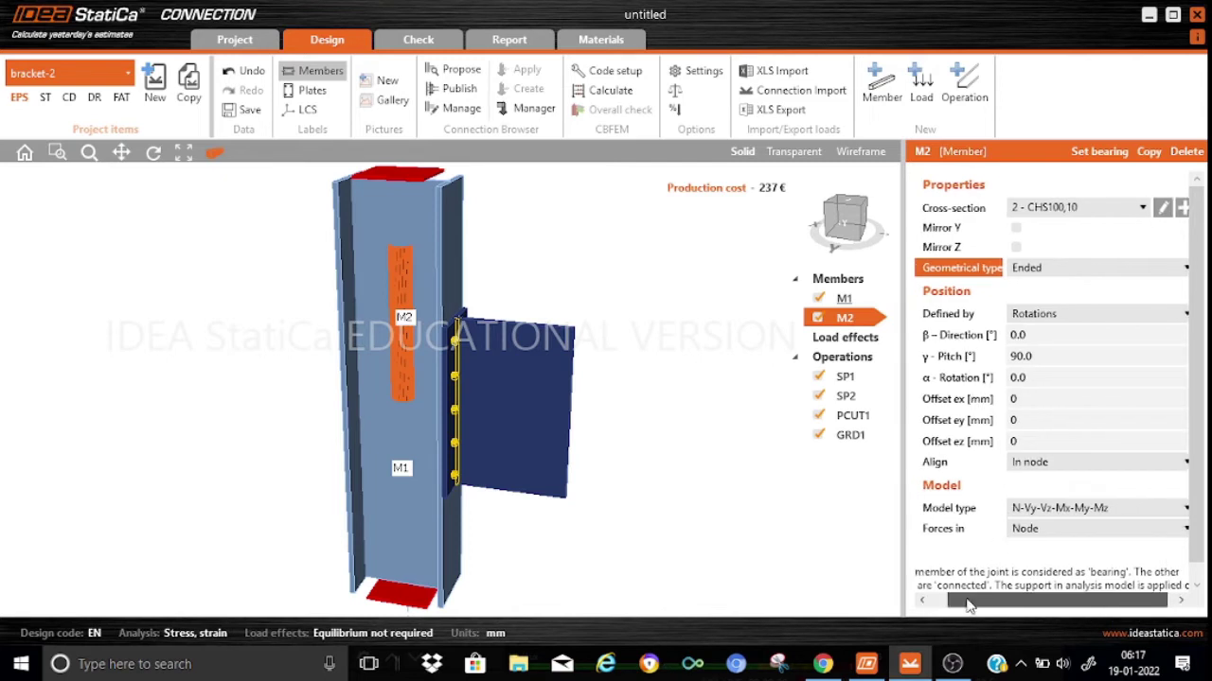
Step: Position member M2 with an offset ex of 100 mm and an offset ez of -650 mm
left_click(1055, 398)
key("BackSpace")
type("100")
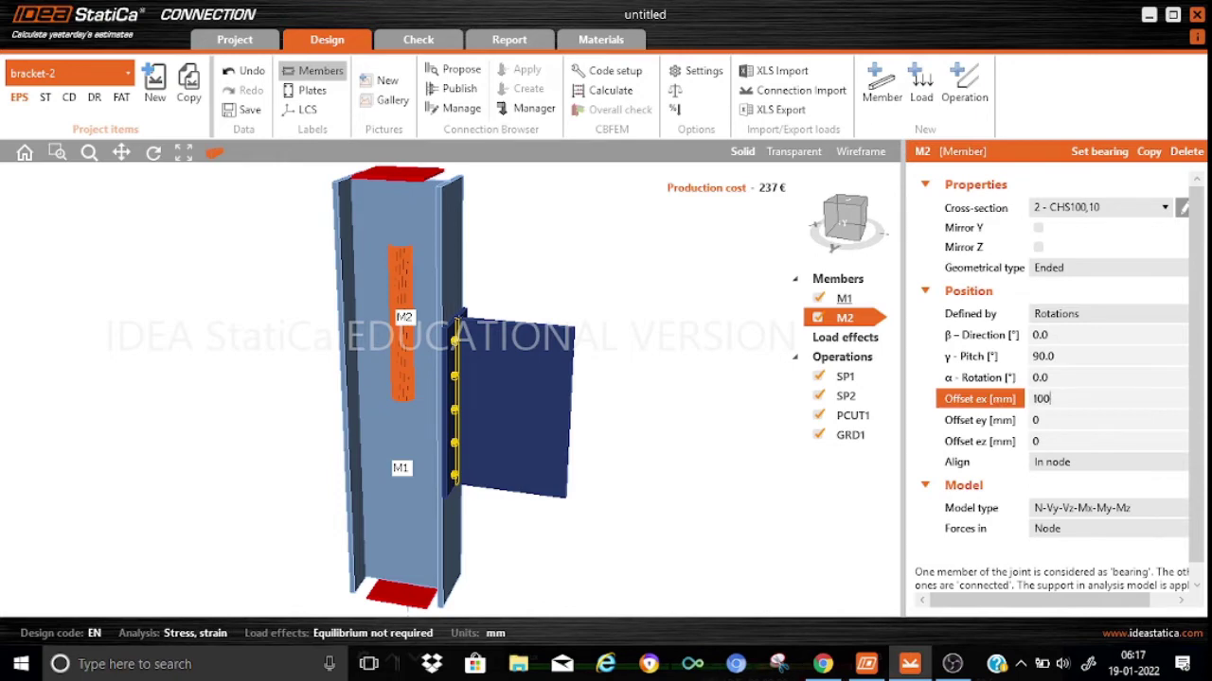
left_click(1049, 441)
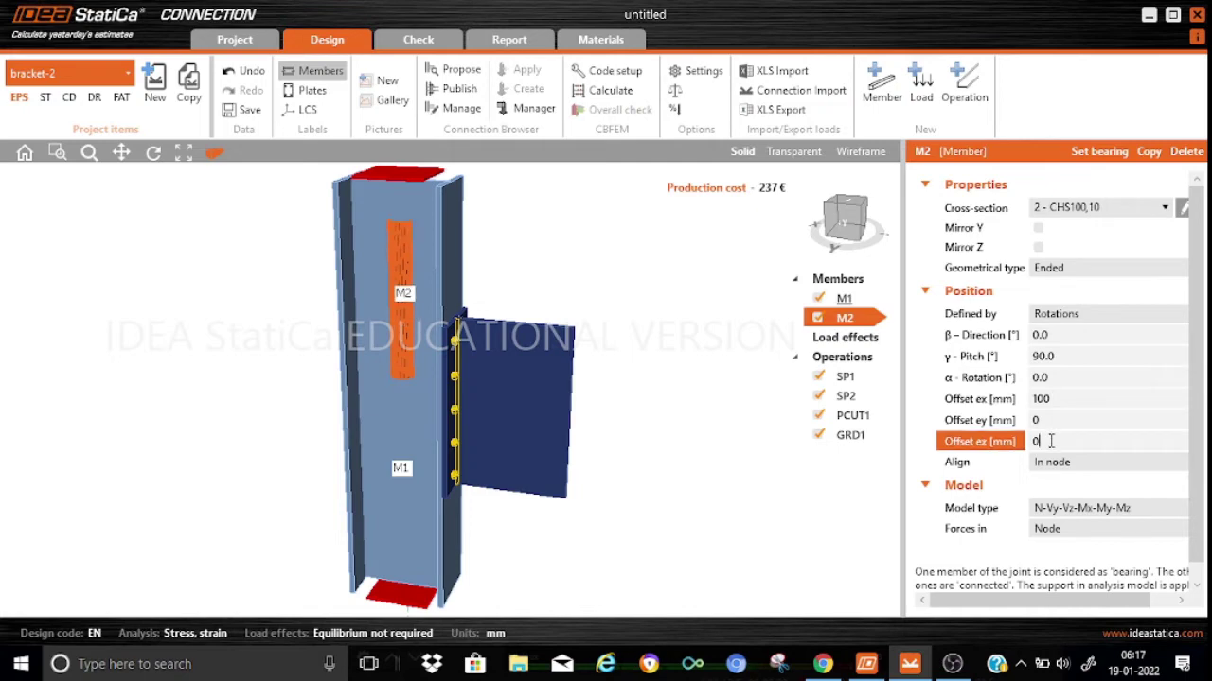
type("-650")
left_click(1059, 419)
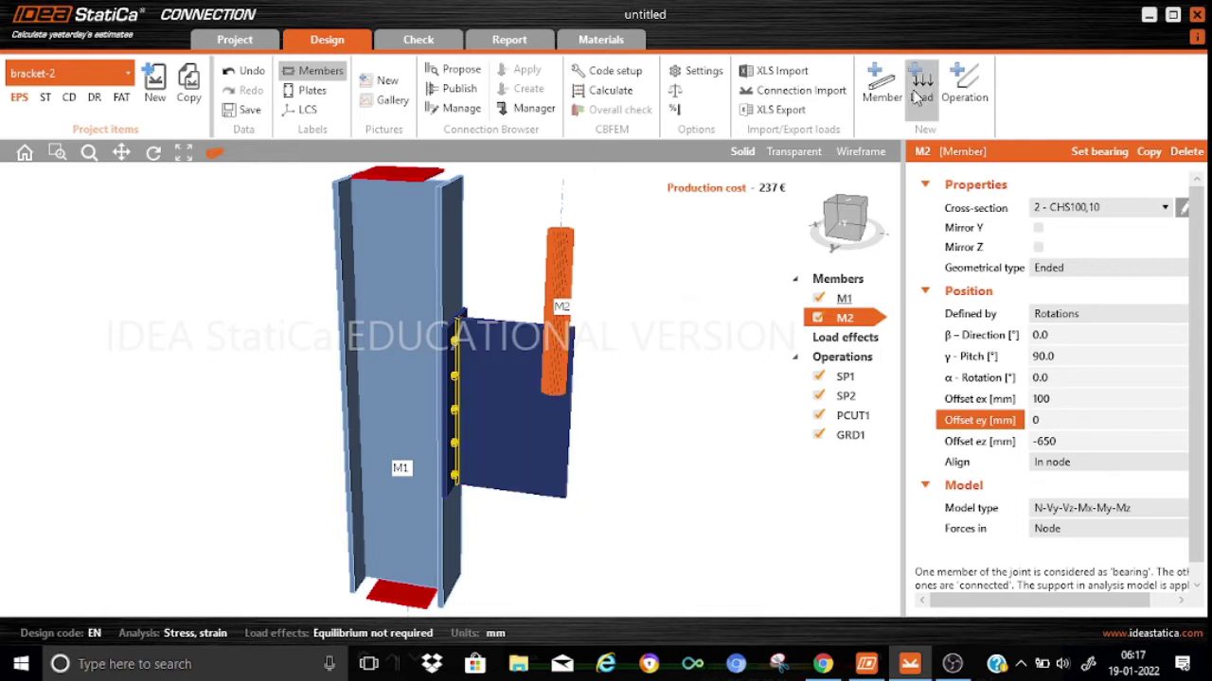
Step: Add a cut of member operation that trims M2 by plate SP2 using the Surface cutting method
left_click(956, 82)
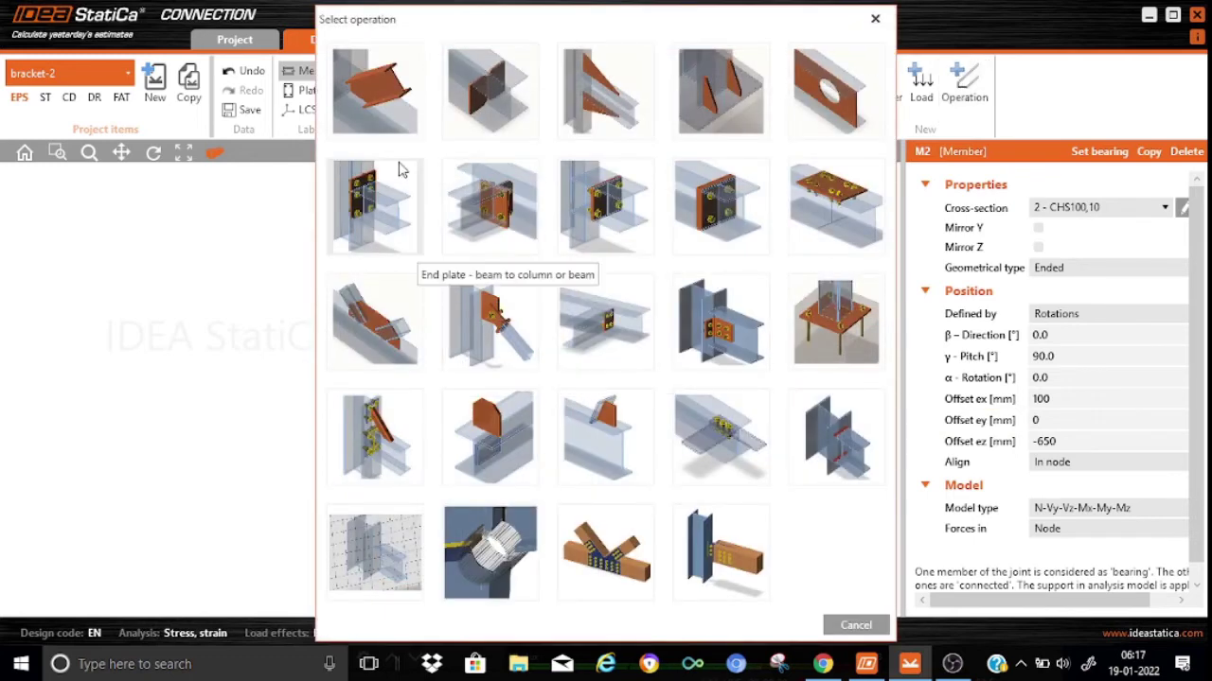
left_click(369, 89)
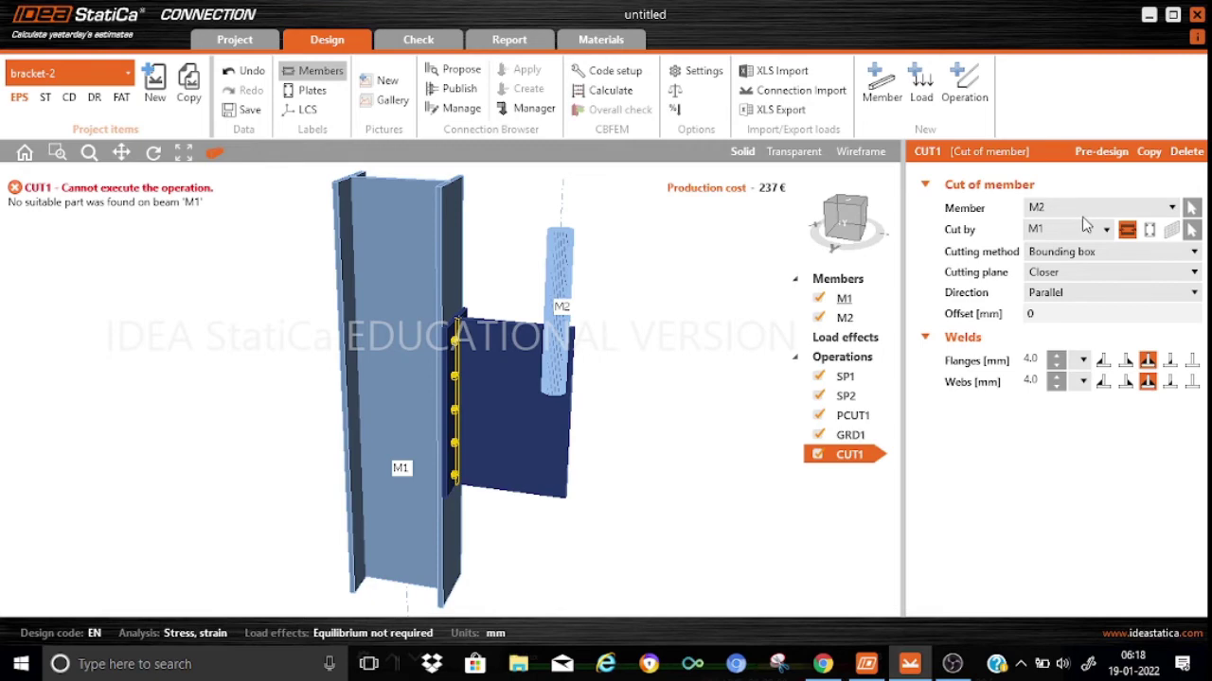
left_click(1150, 231)
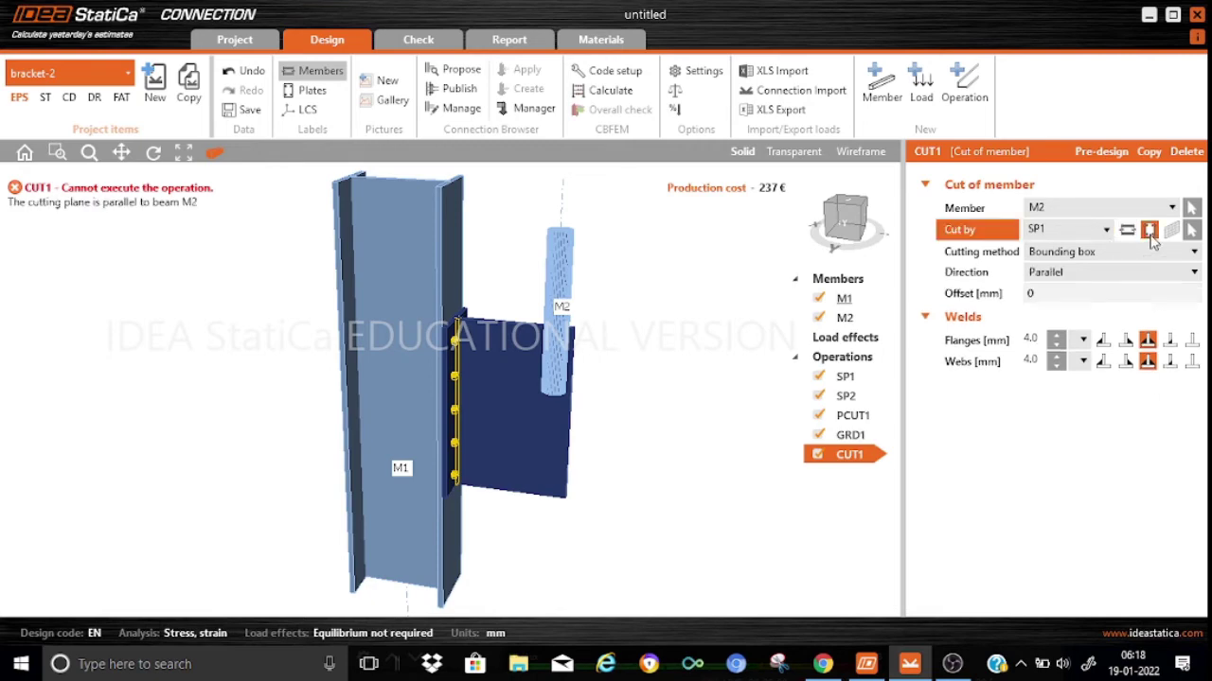
left_click(1106, 230)
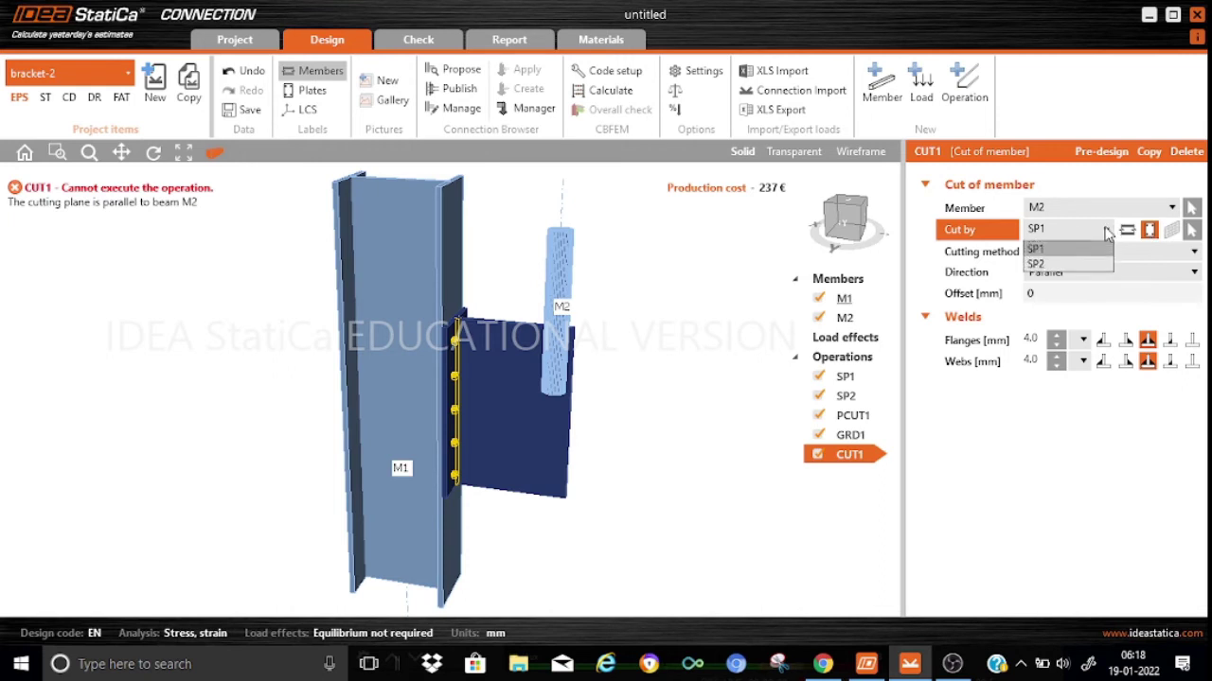
left_click(1037, 264)
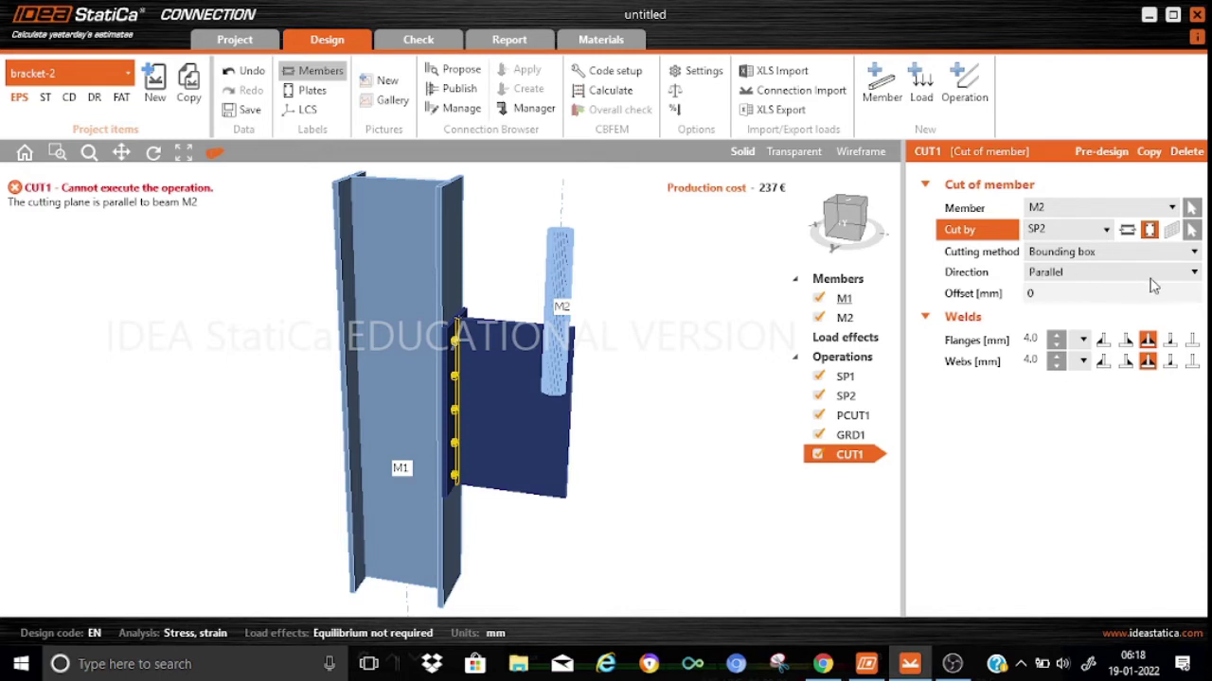
left_click(1194, 252)
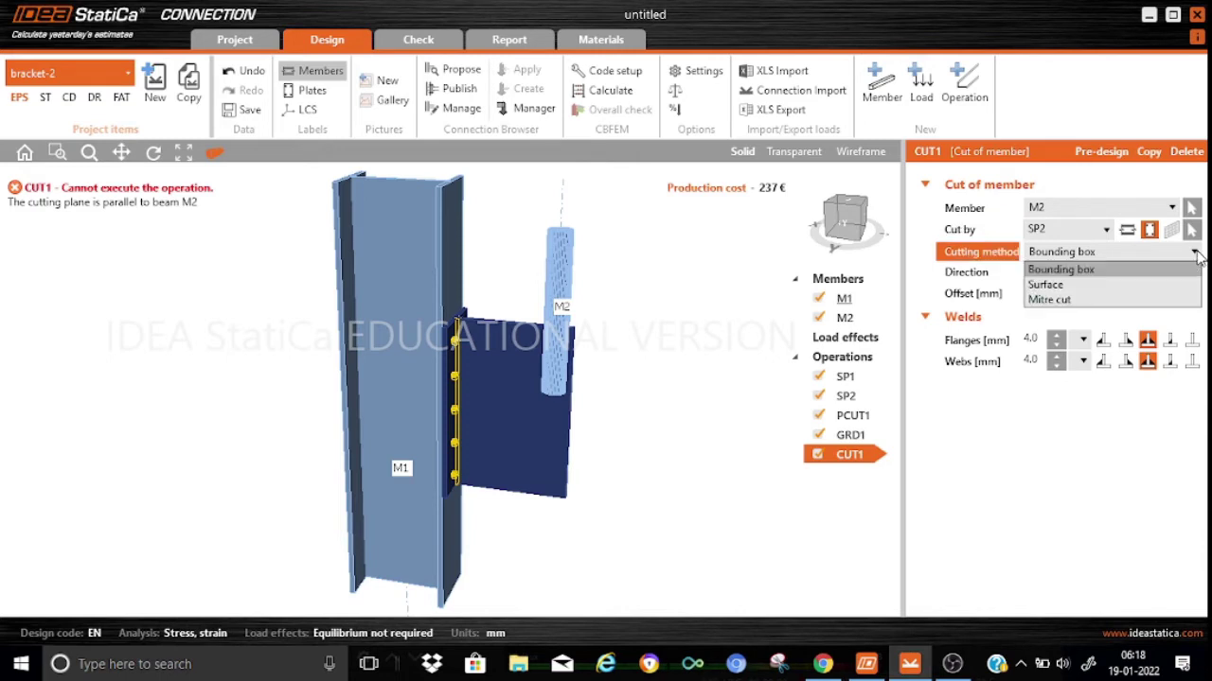
left_click(1062, 282)
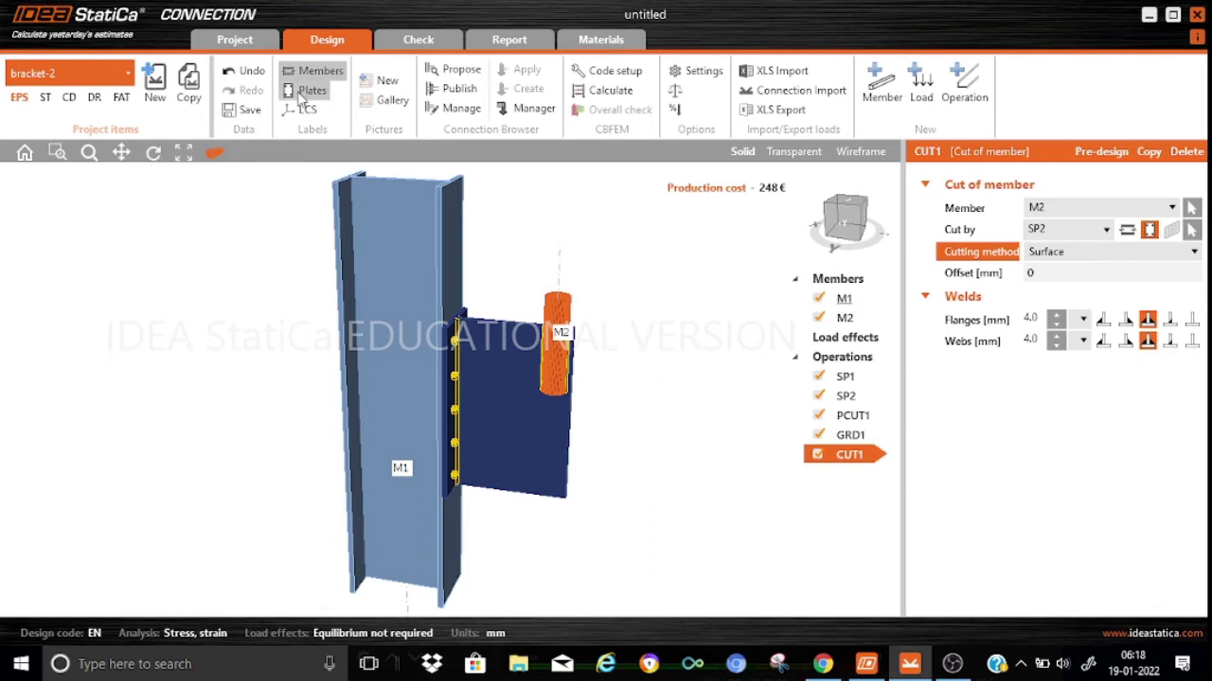
left_click(215, 152)
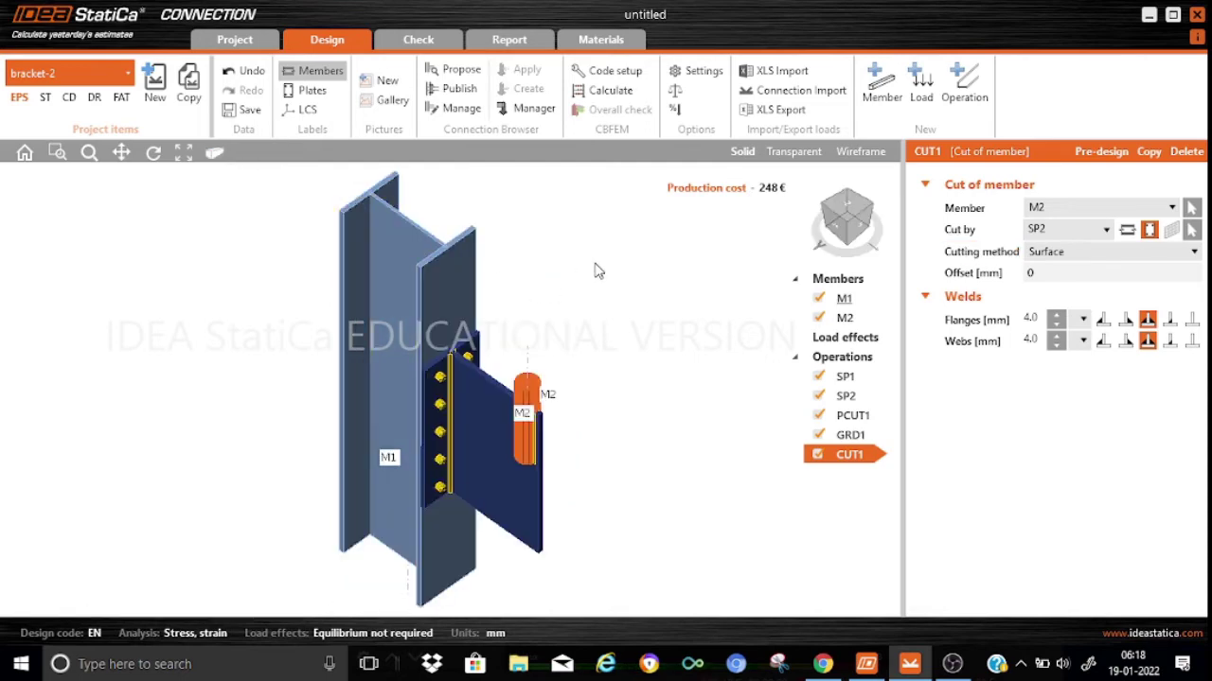
left_click(849, 227)
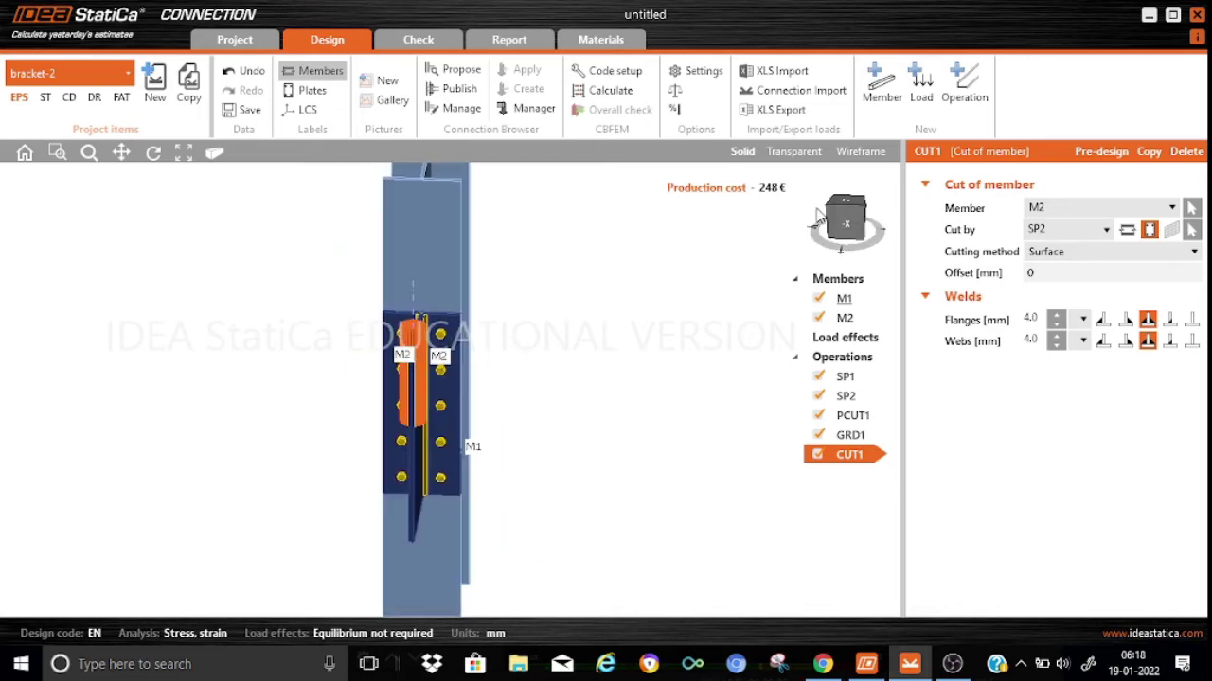
right_click_drag(774, 202, 864, 206)
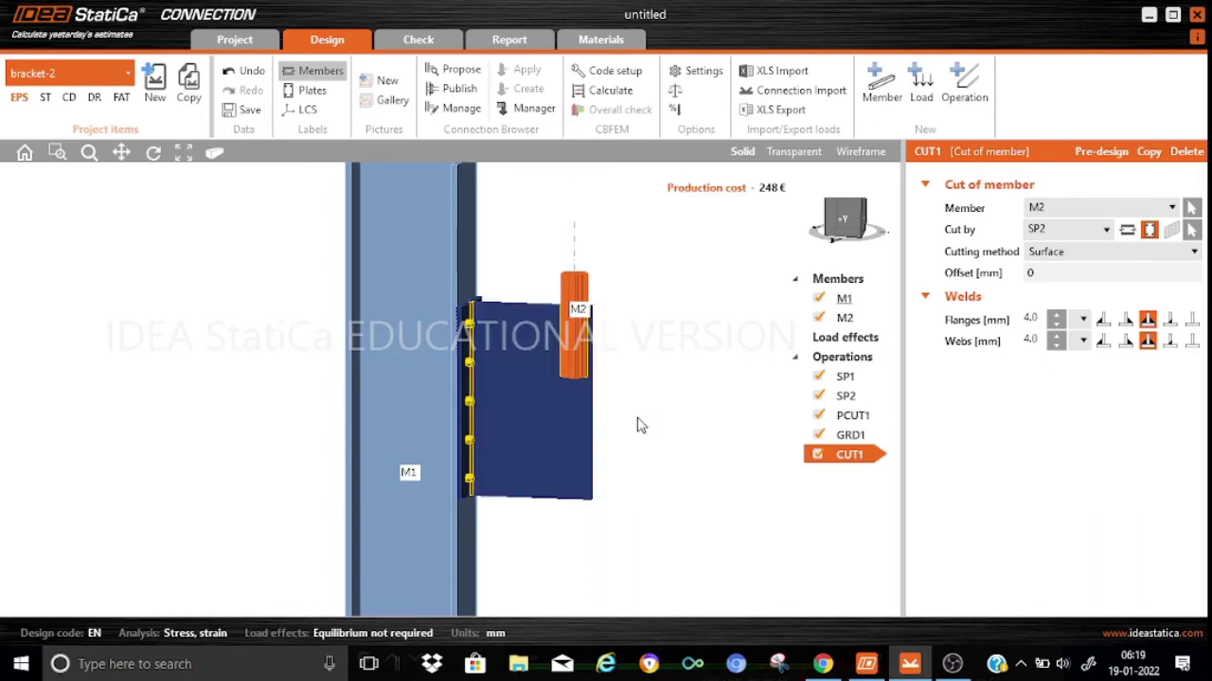
left_click(816, 225)
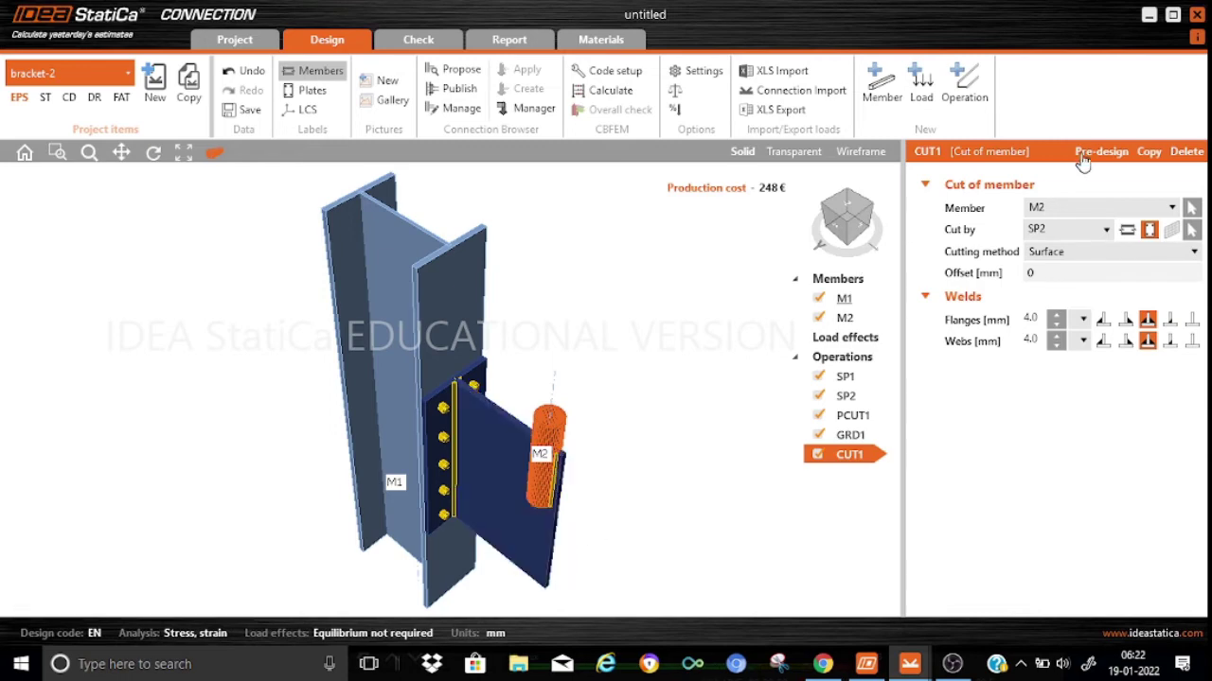
Step: Add a bevel to stiffening plate SP2 in the plate editor with A 500 mm and B 375 mm
left_click(857, 398)
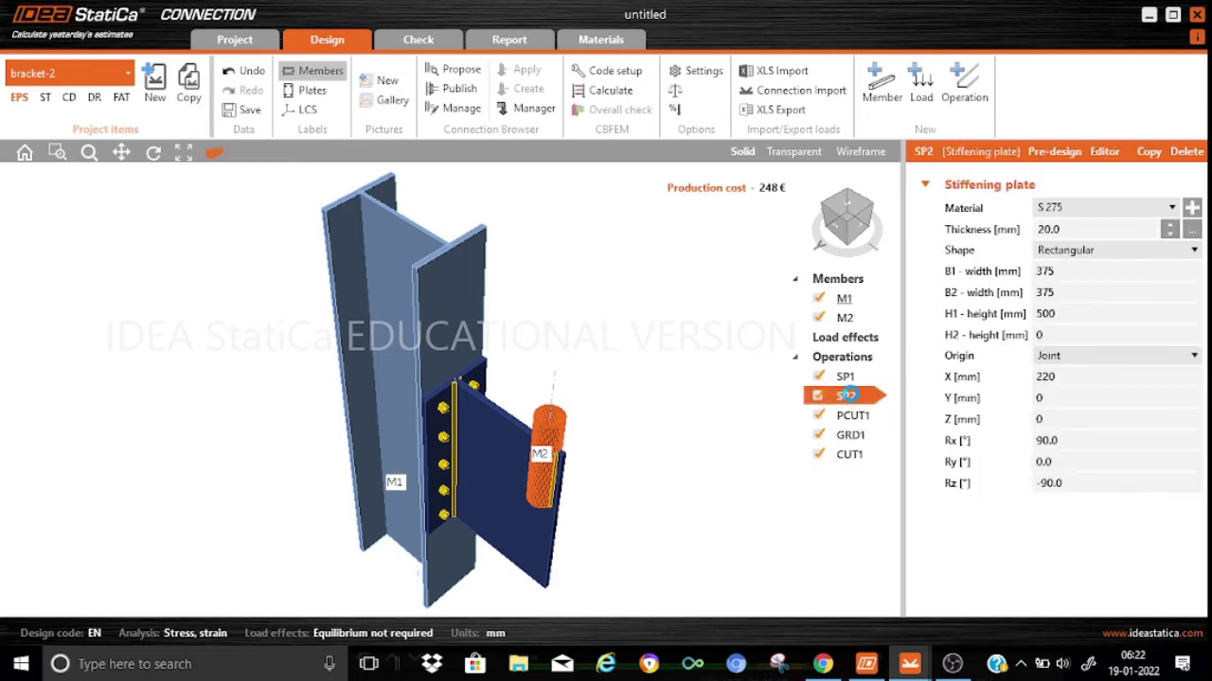
left_click(1105, 152)
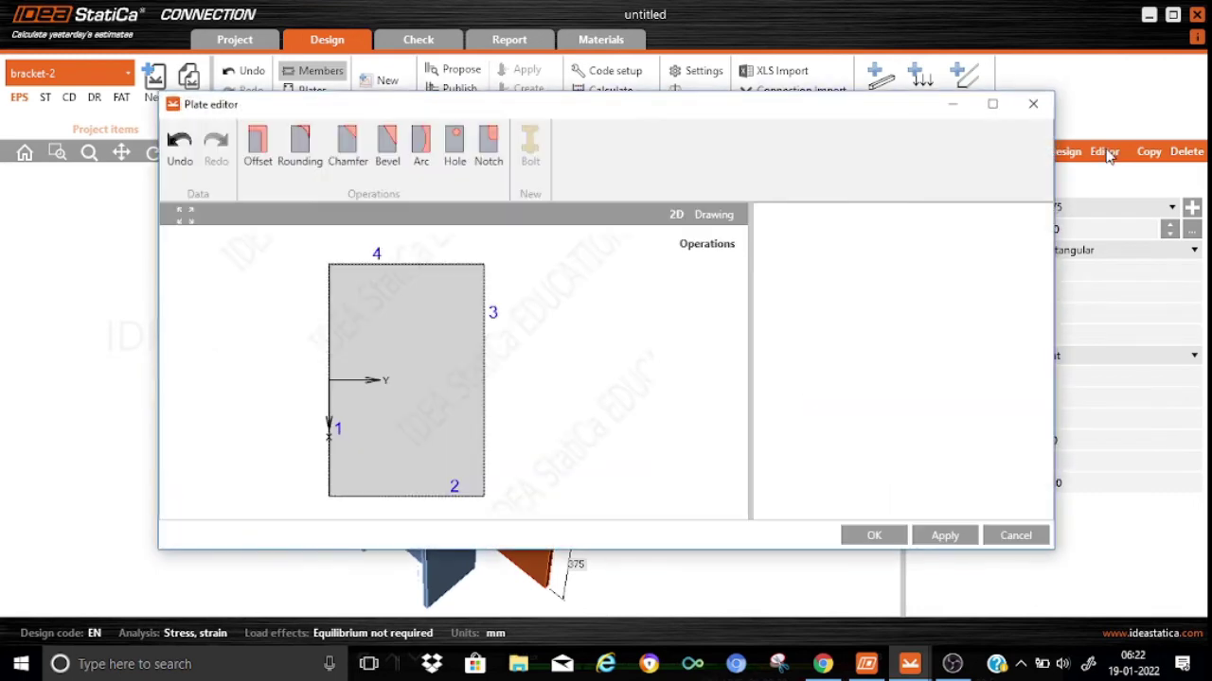
left_click(391, 150)
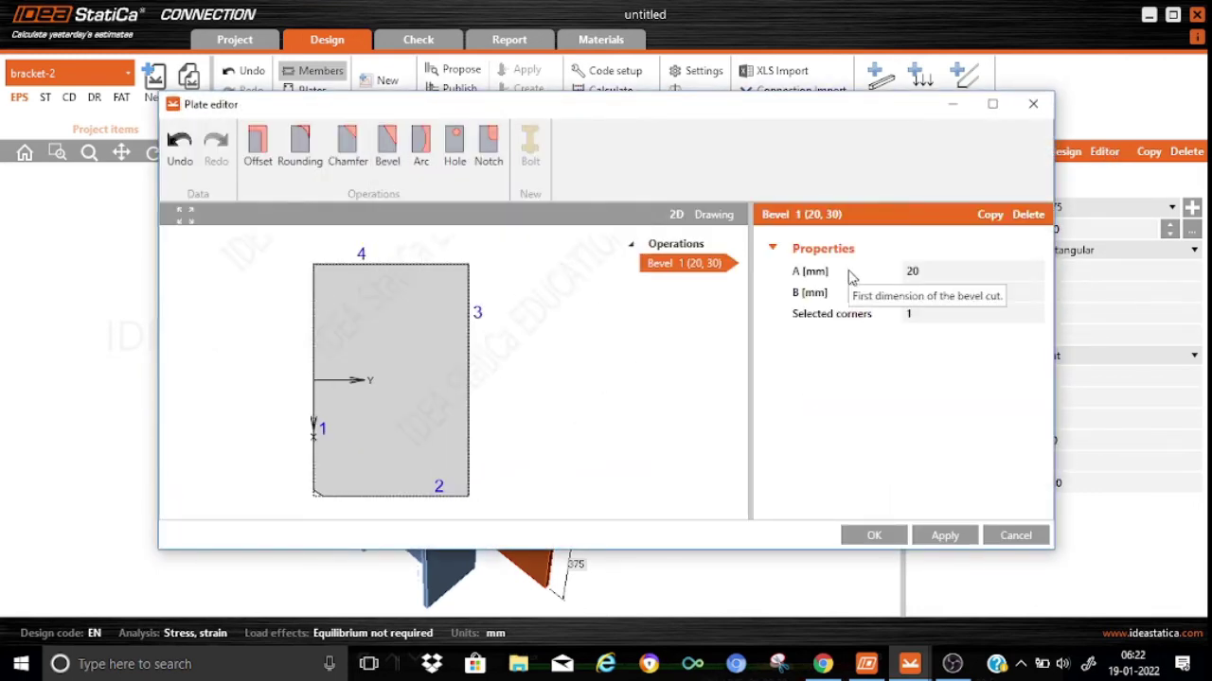
left_click(933, 274)
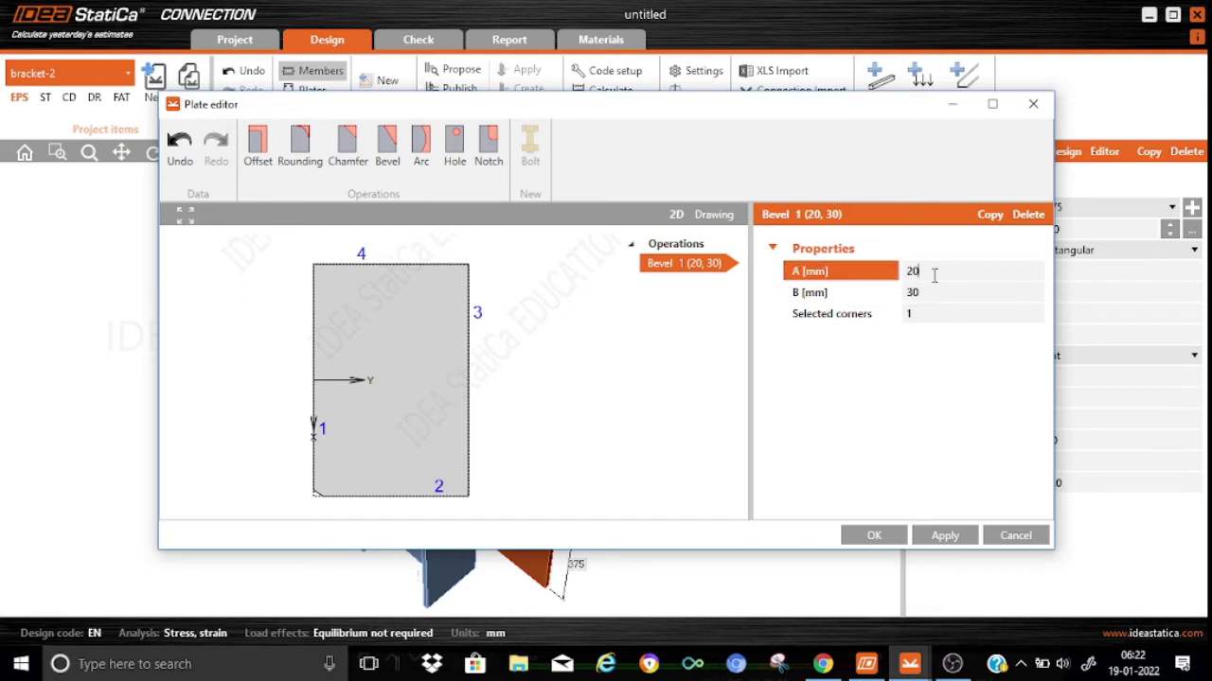
type("500")
left_click(934, 294)
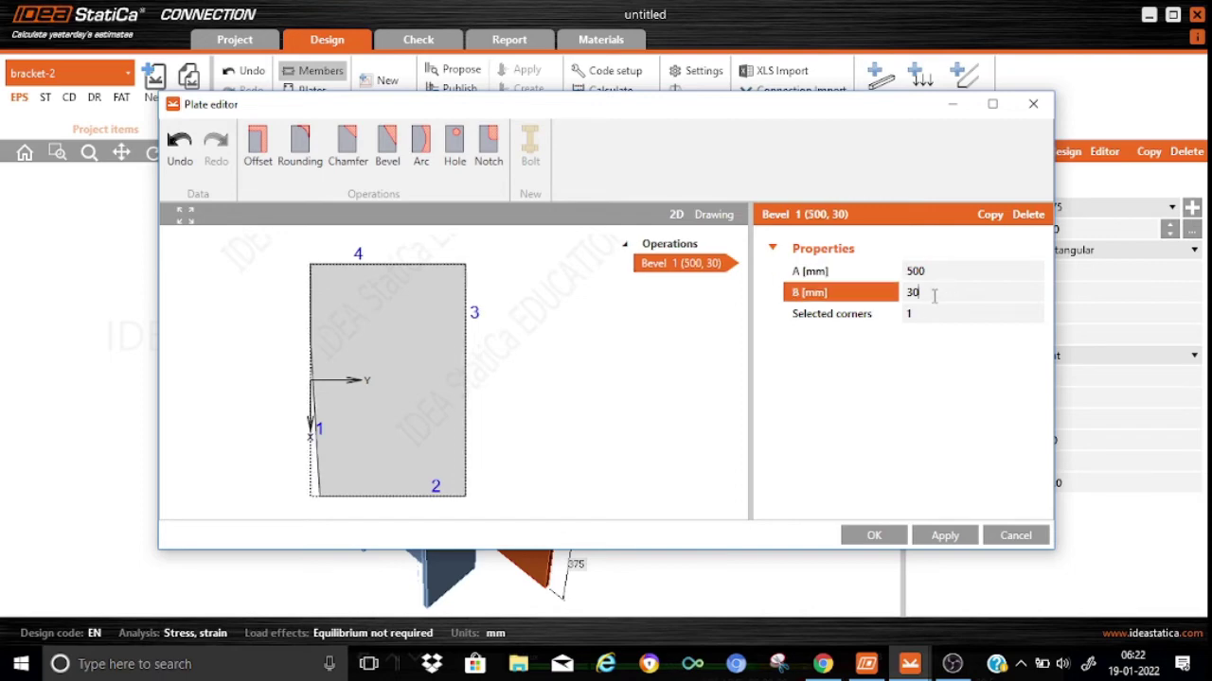
type("75")
Step: Assign the bevel to corner 2 and apply the edited shape to plate SP2
left_click(928, 314)
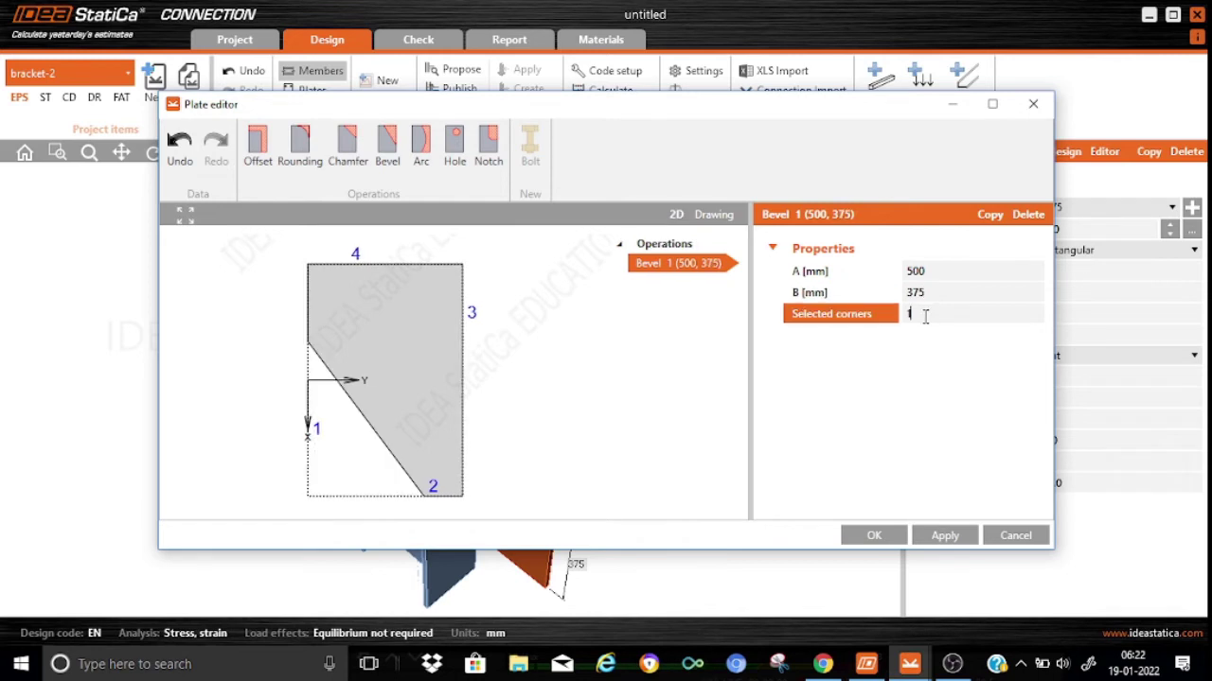
type("2")
left_click(930, 292)
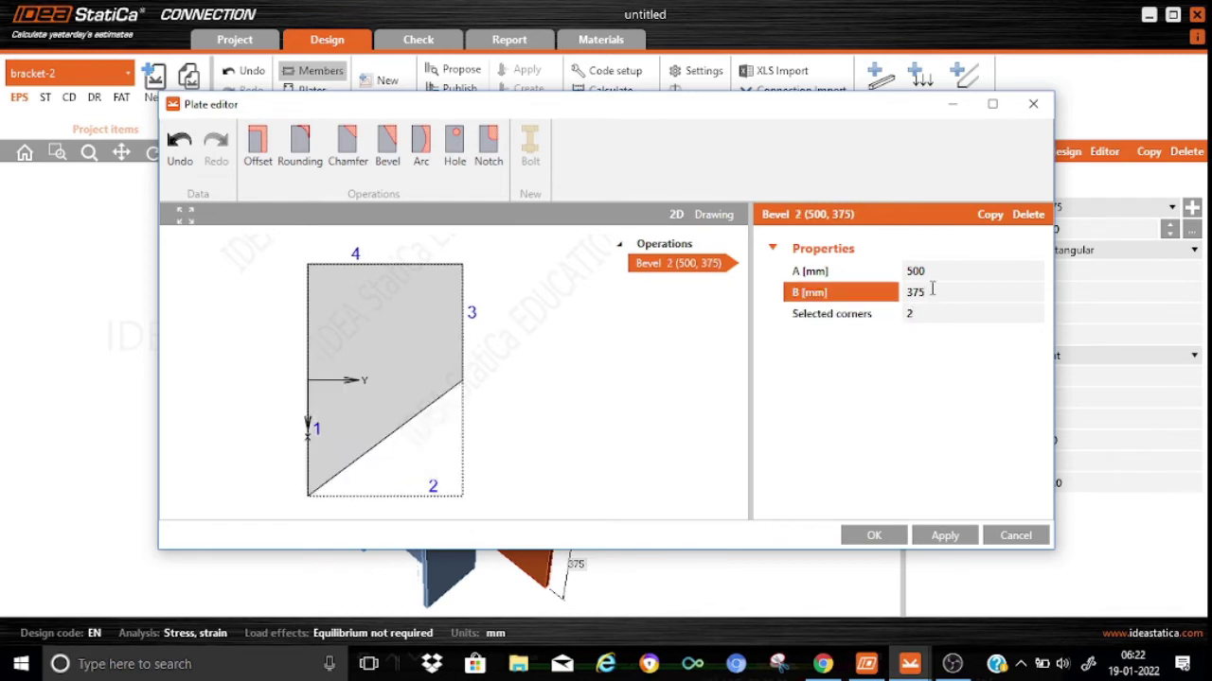
left_click(933, 536)
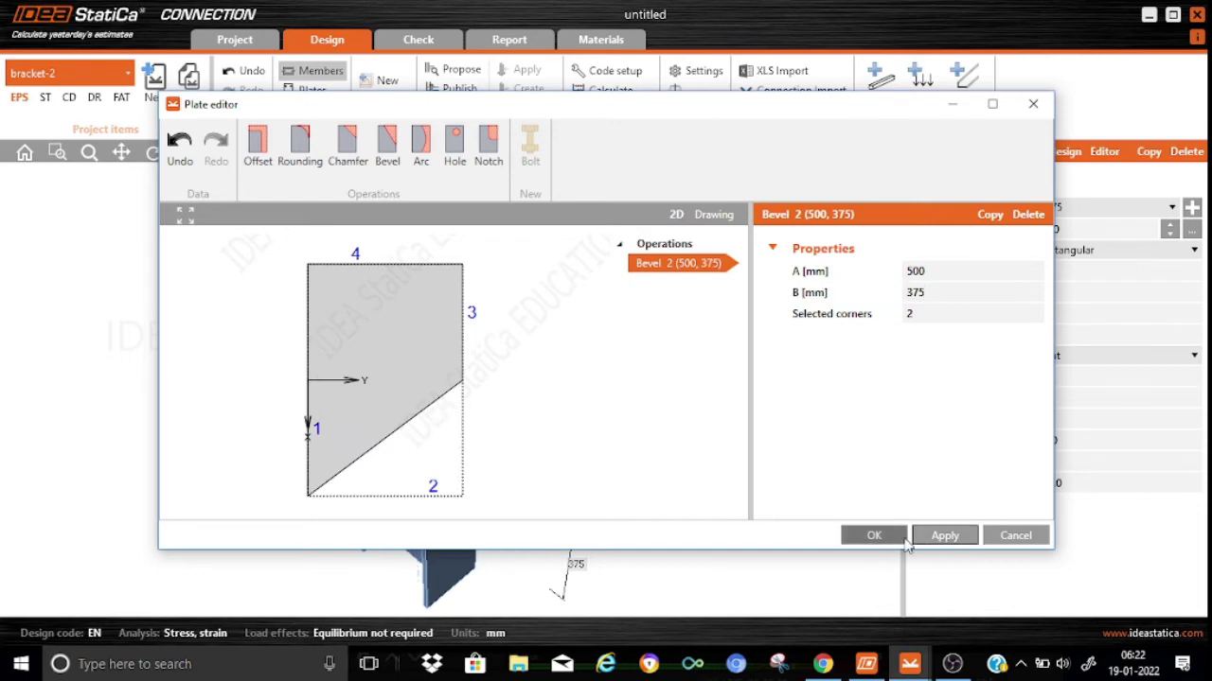
left_click(879, 536)
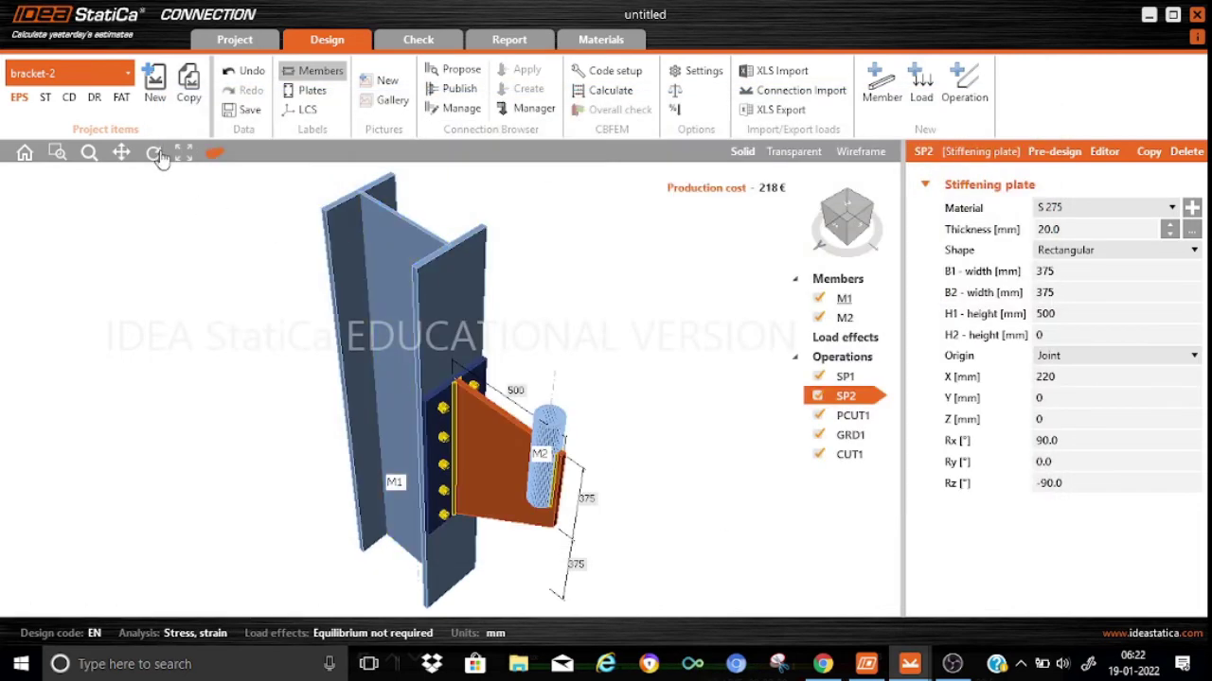
Step: Add a load effect with an axial force N of -350 kN on member M2
left_click(845, 220)
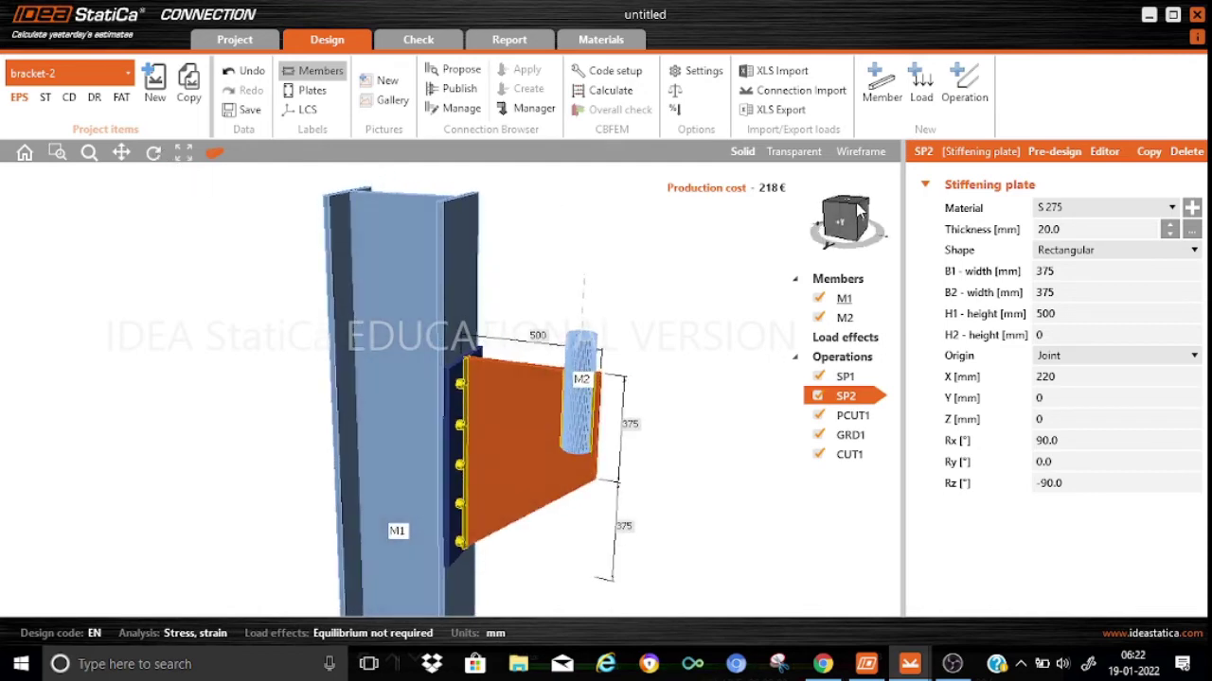
mouse_move(858, 204)
left_mouse_down()
mouse_move(804, 218)
mouse_move(862, 220)
mouse_move(811, 232)
mouse_move(852, 214)
left_mouse_up()
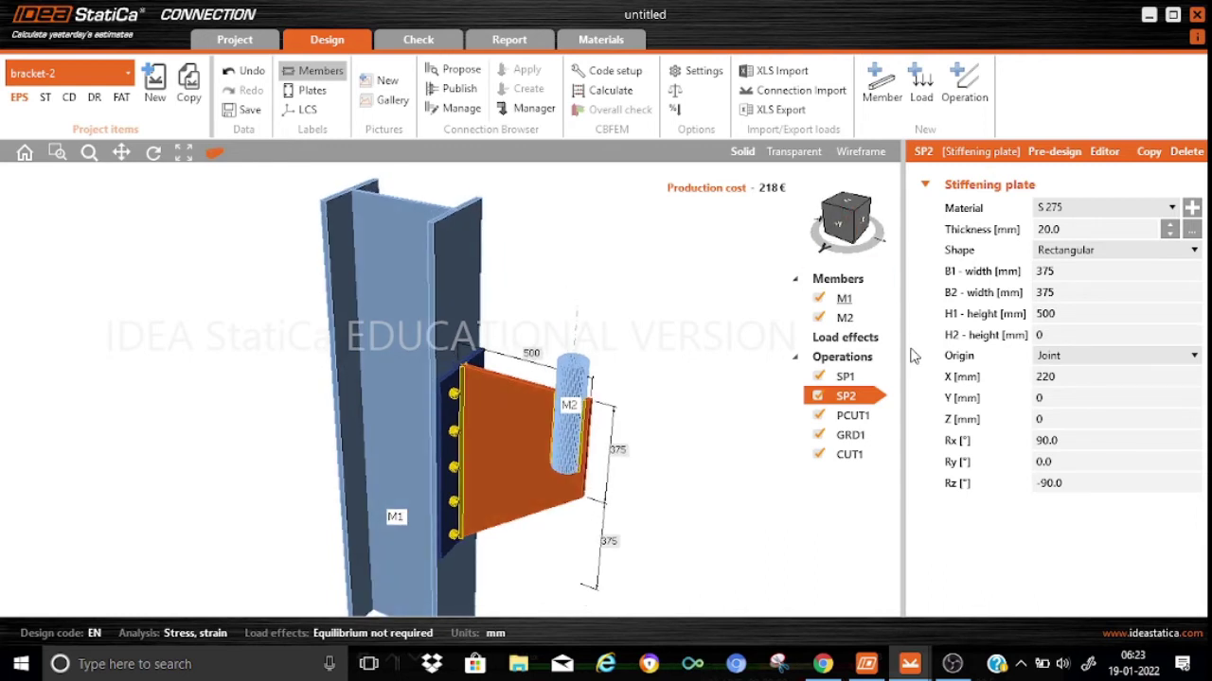
left_click(855, 338)
left_click(923, 78)
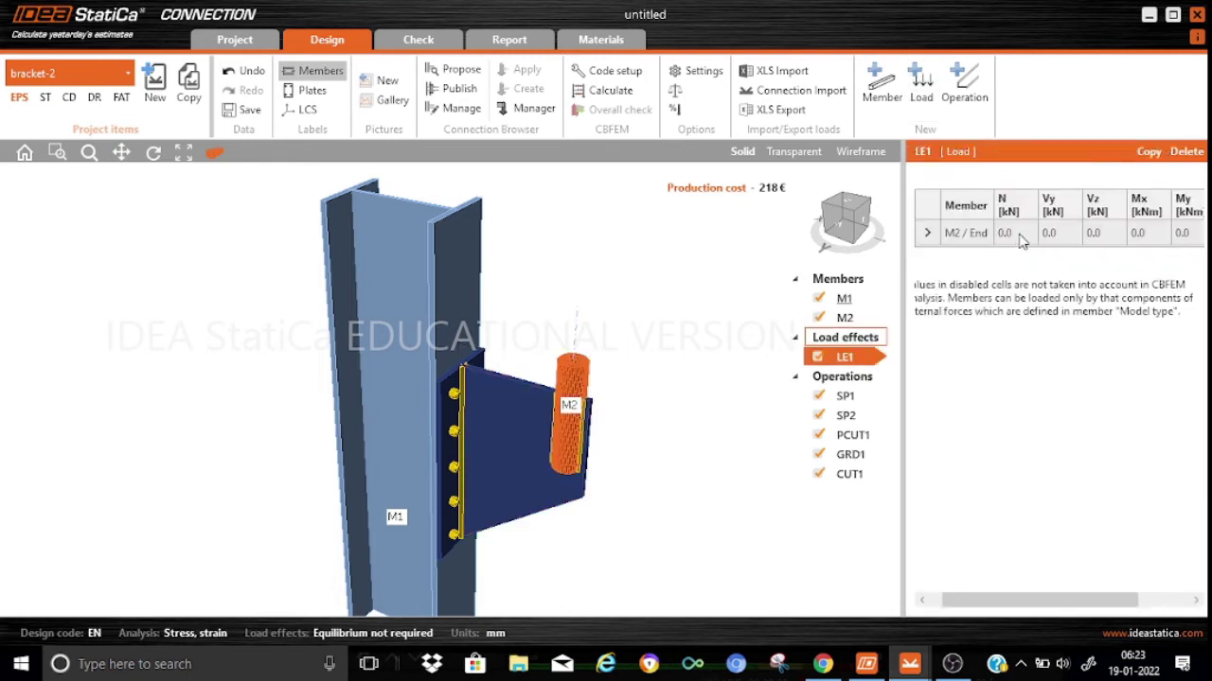
left_click(1019, 233)
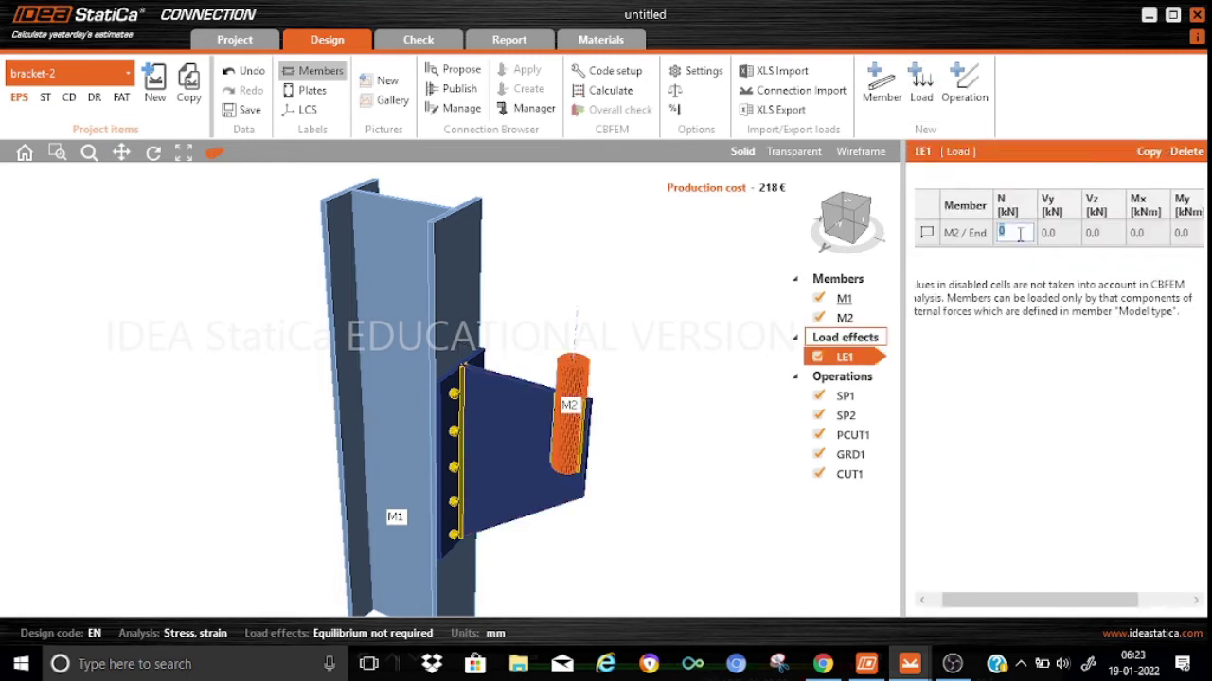
type("-35")
left_click(1050, 231)
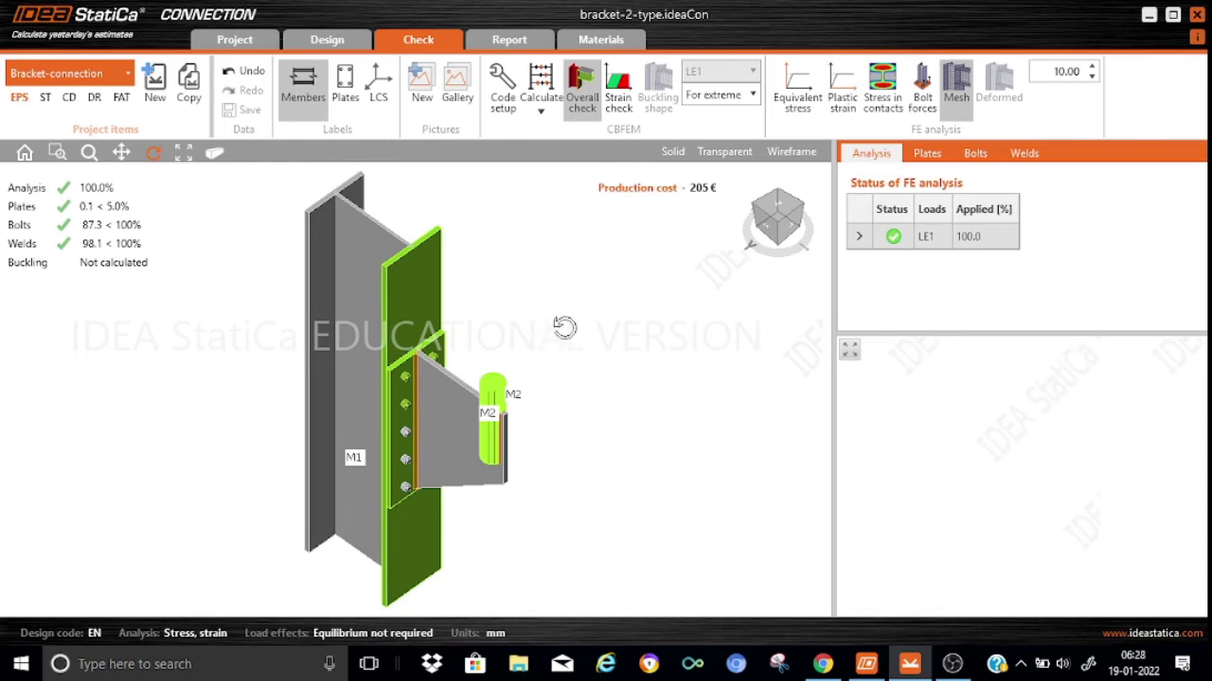
Step: Display the plastic strain results and examine them around the bolt holes and the tube-to-plate joint
left_click(842, 102)
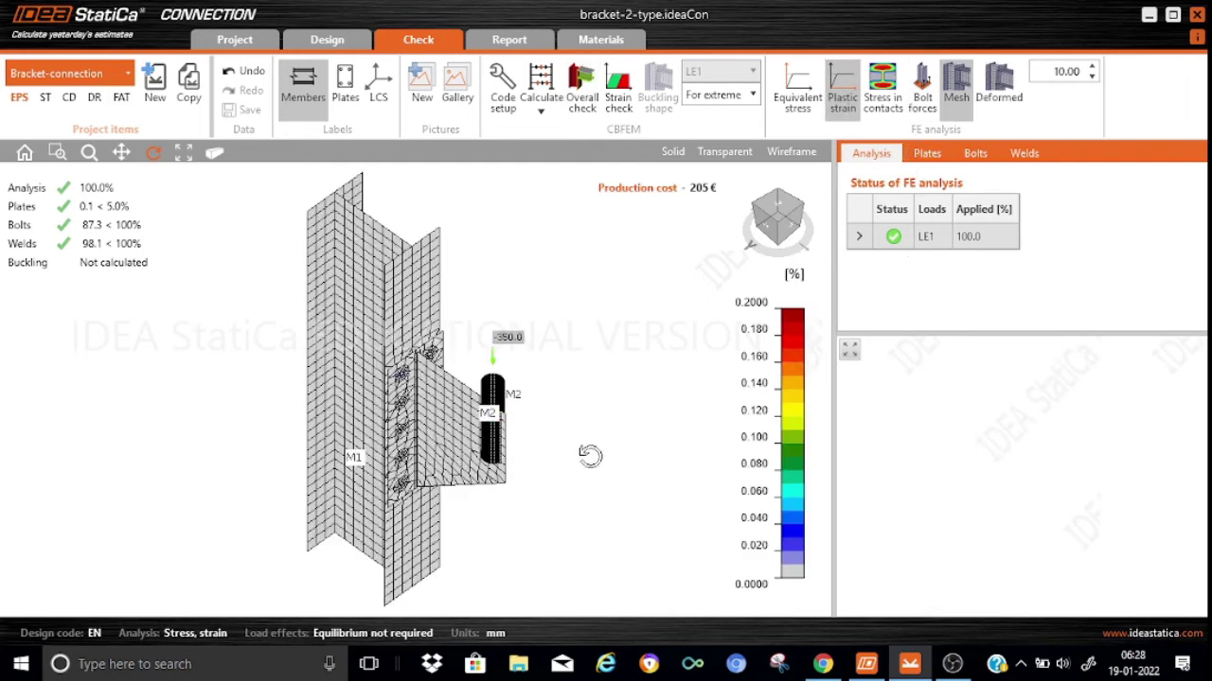
left_click_drag(492, 508, 511, 407)
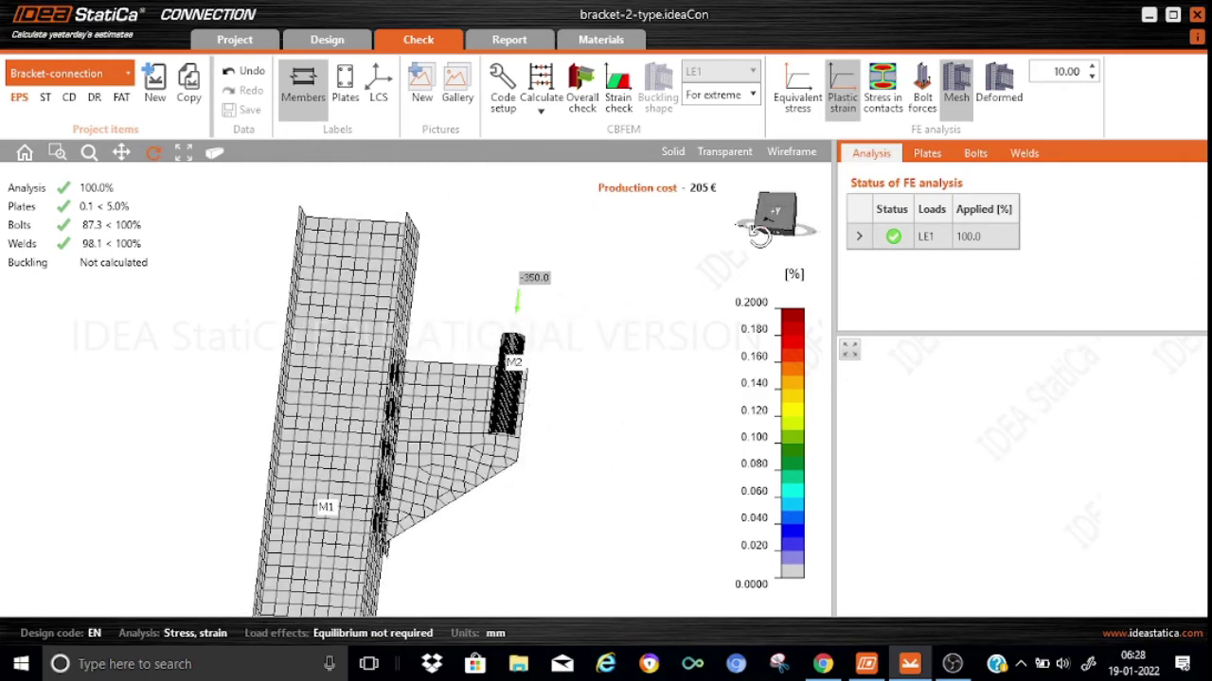
left_click_drag(757, 235, 801, 252)
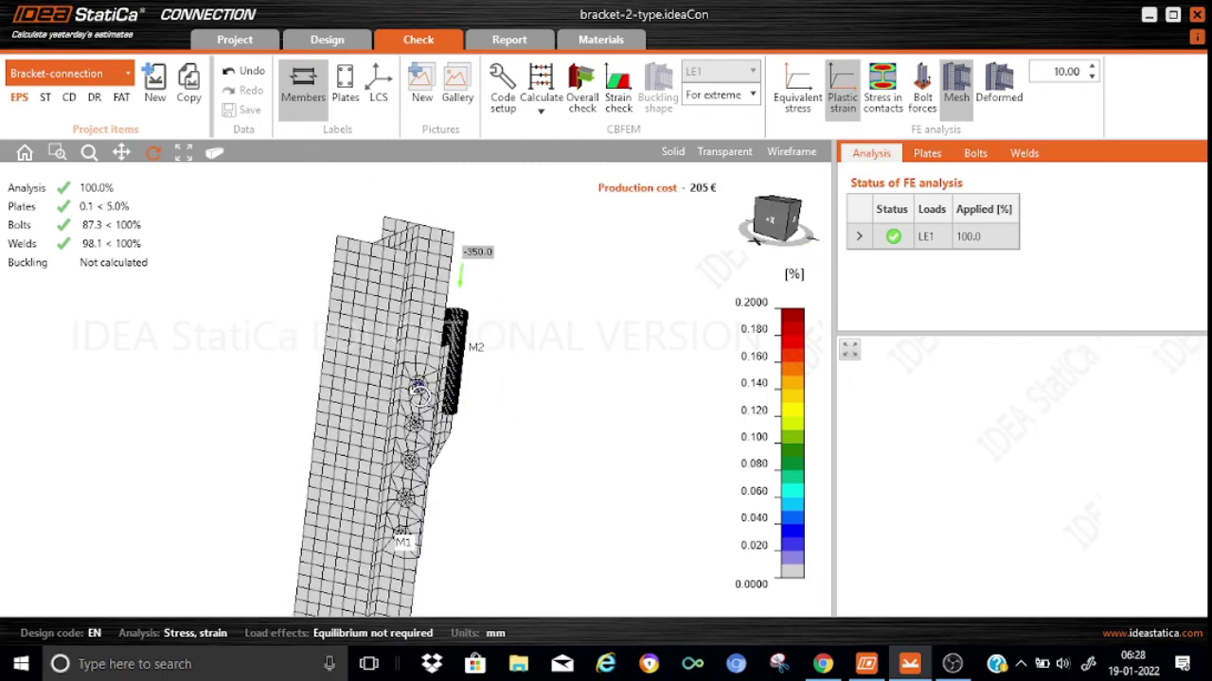
scroll(423, 382, "up", 5)
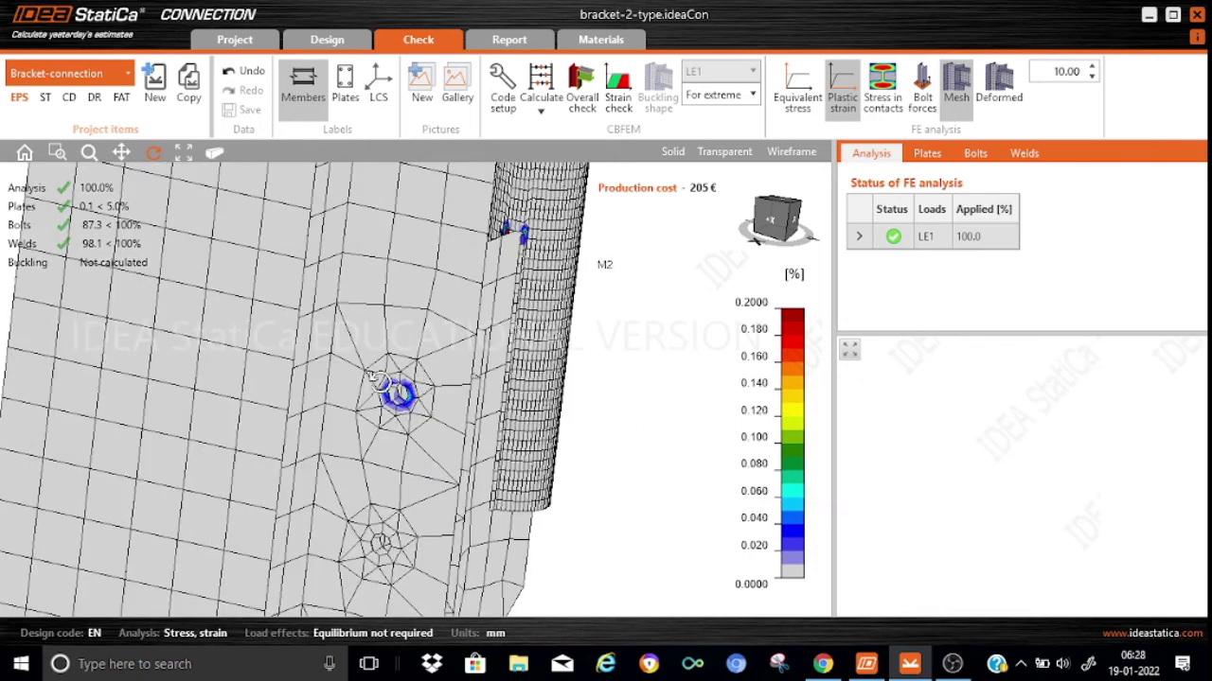
left_click_drag(419, 406, 617, 403)
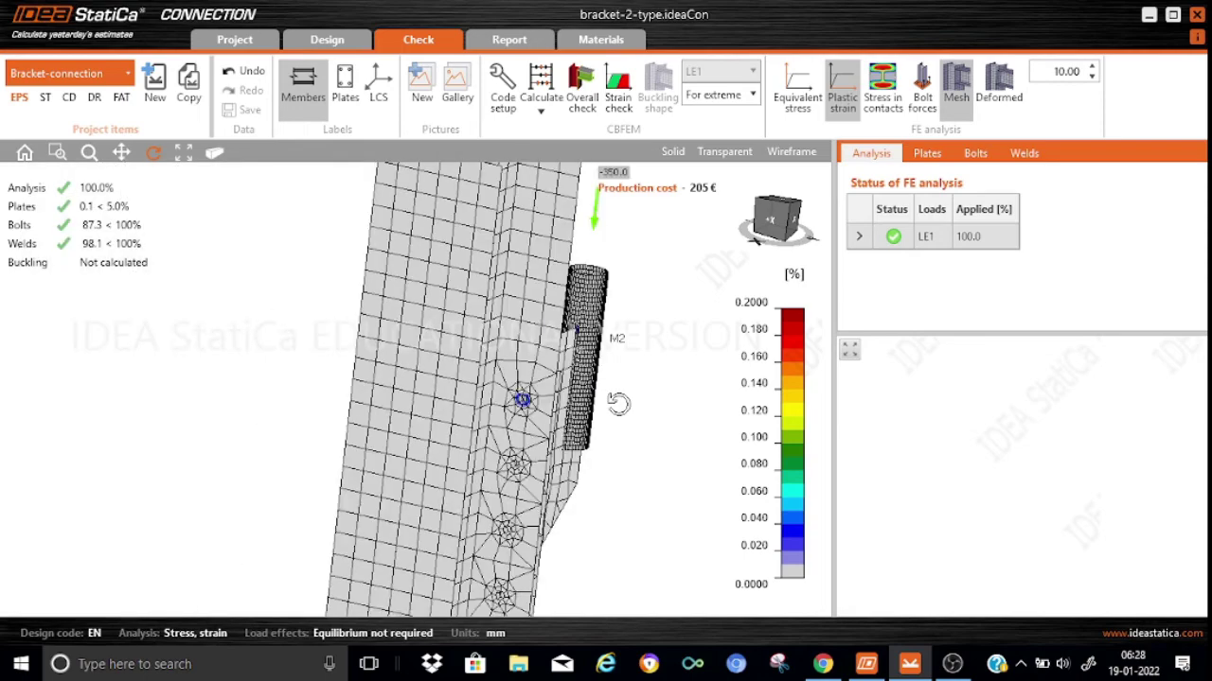
scroll(589, 349, "up", 4)
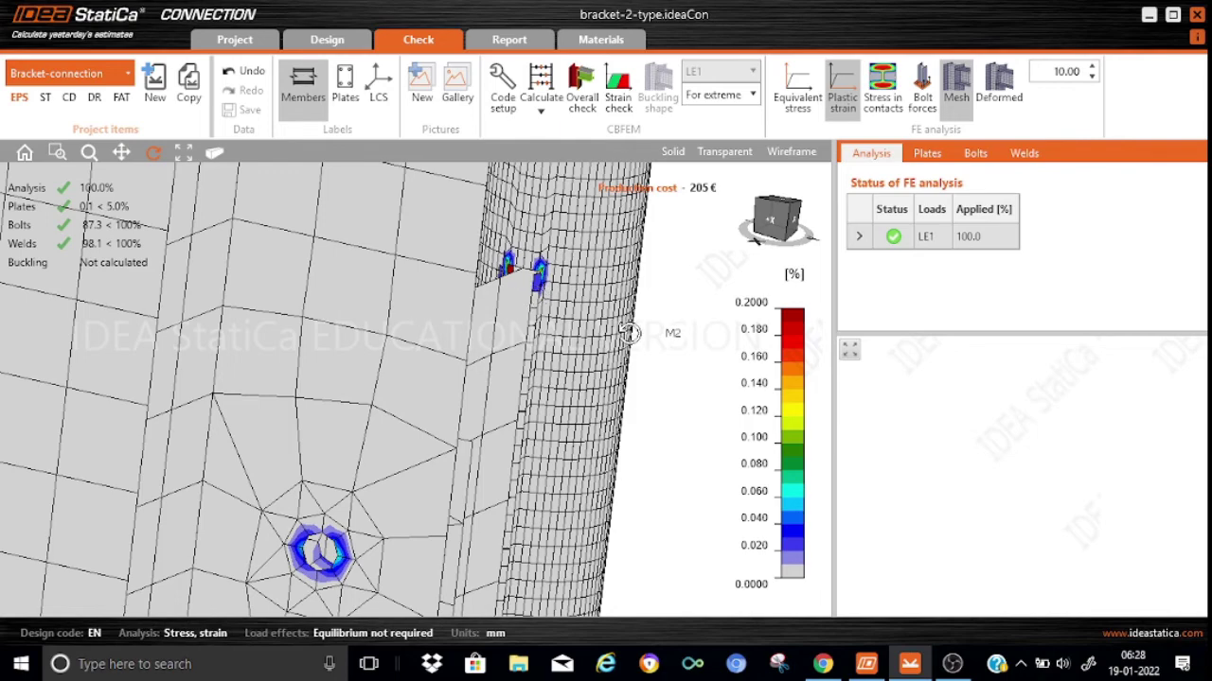
scroll(628, 333, "down", 4)
scroll(620, 337, "down", 3)
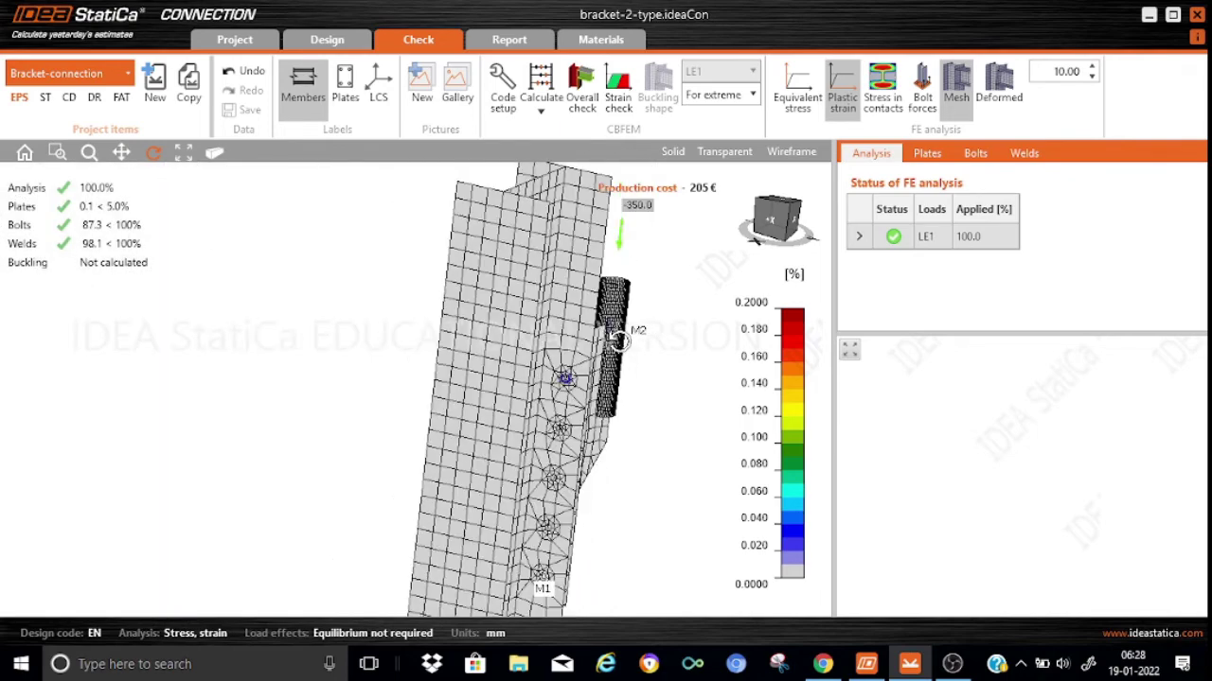
Step: Review the plate check results for the column plates, tube M2 and plates SP1 and SP2
left_click(937, 153)
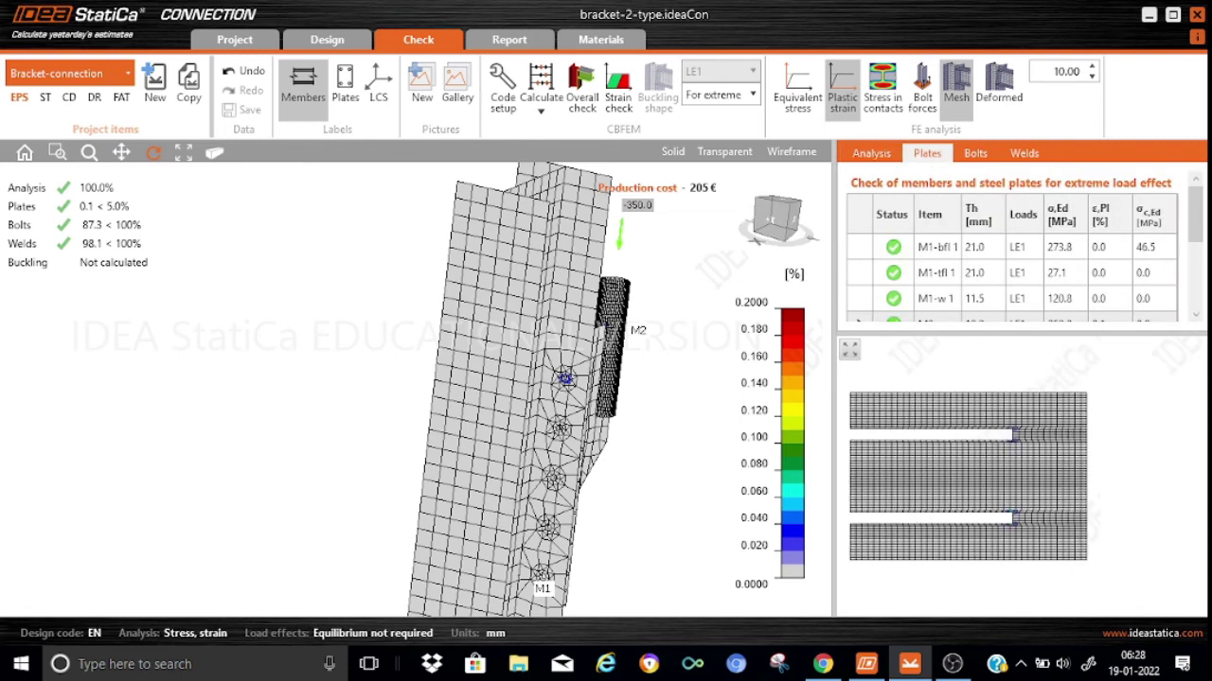
left_click_drag(1196, 213, 1199, 243)
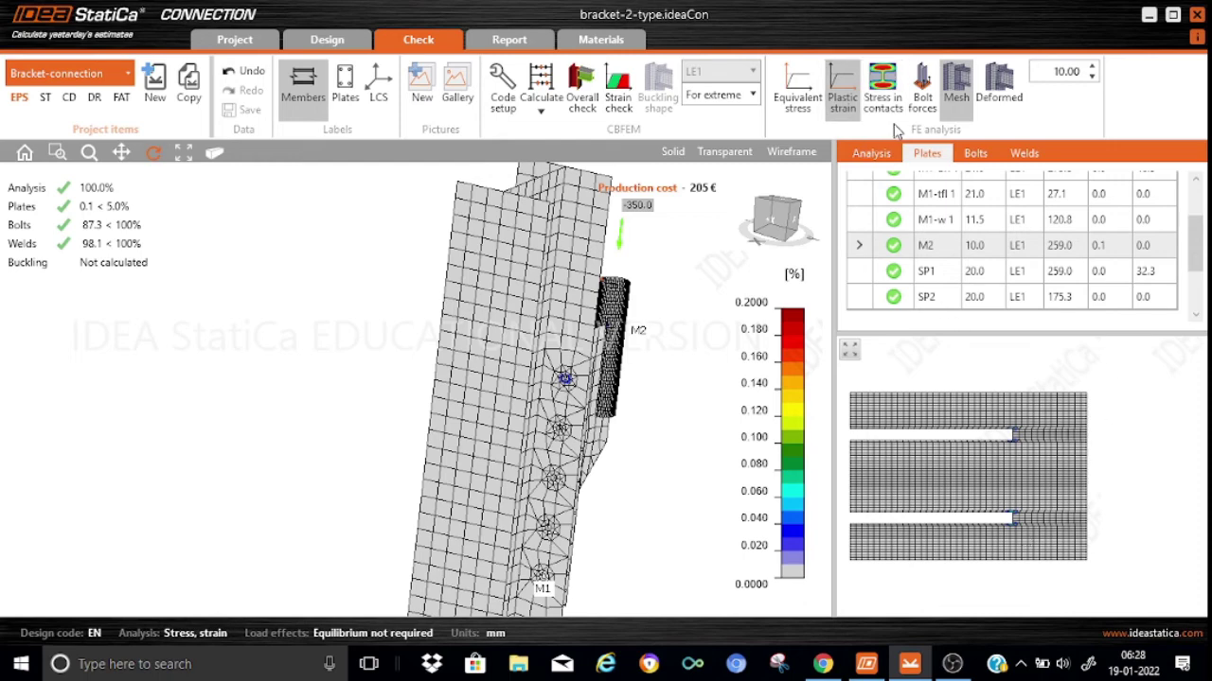
Step: Review the bolt check results, comparing the tension forces and utilizations of bolts B1, B2, B3 and B5
left_click(975, 155)
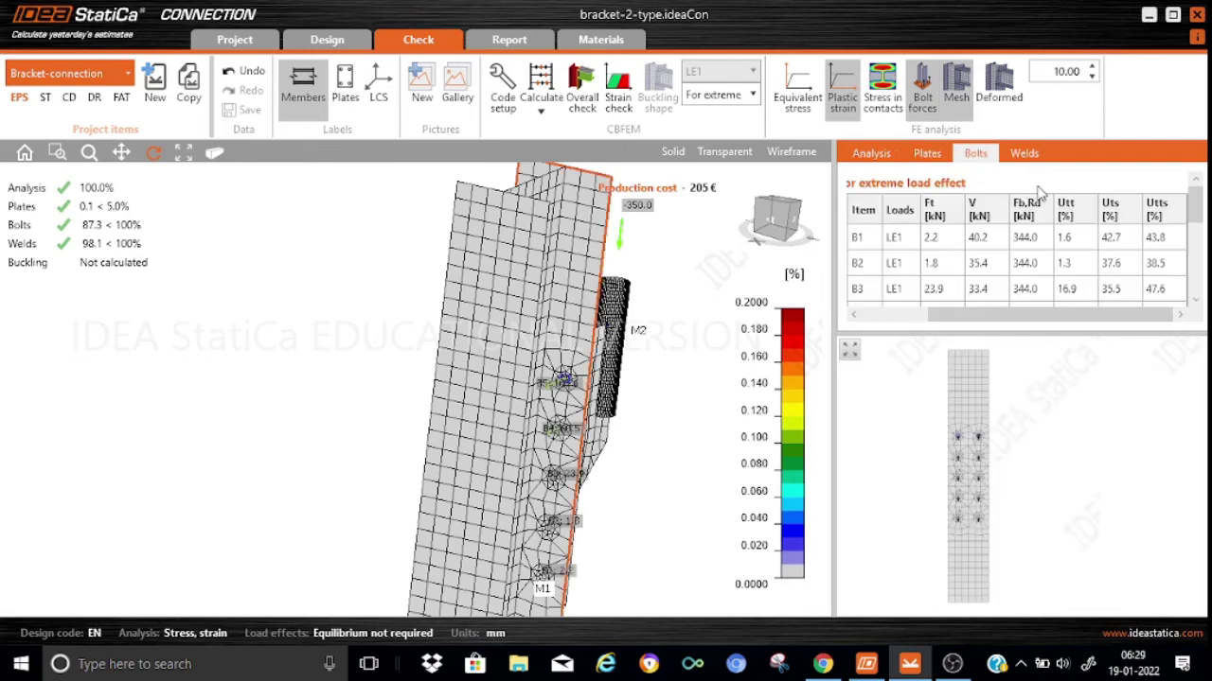
left_click(217, 159)
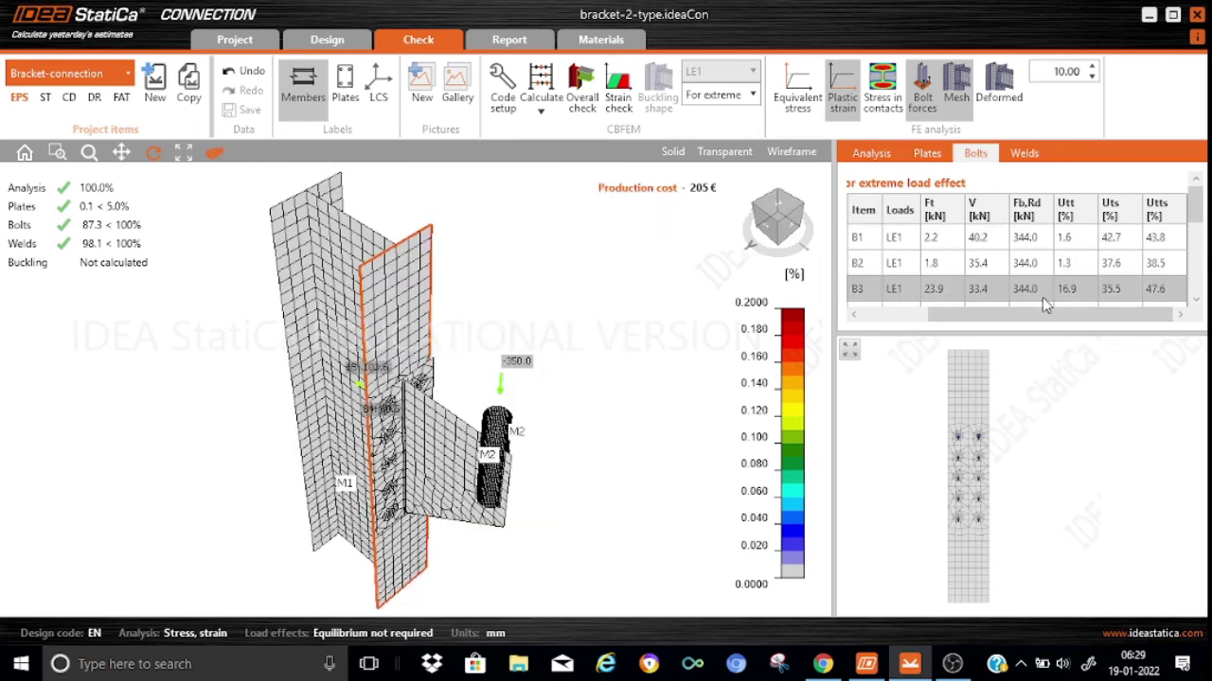
left_click(933, 238)
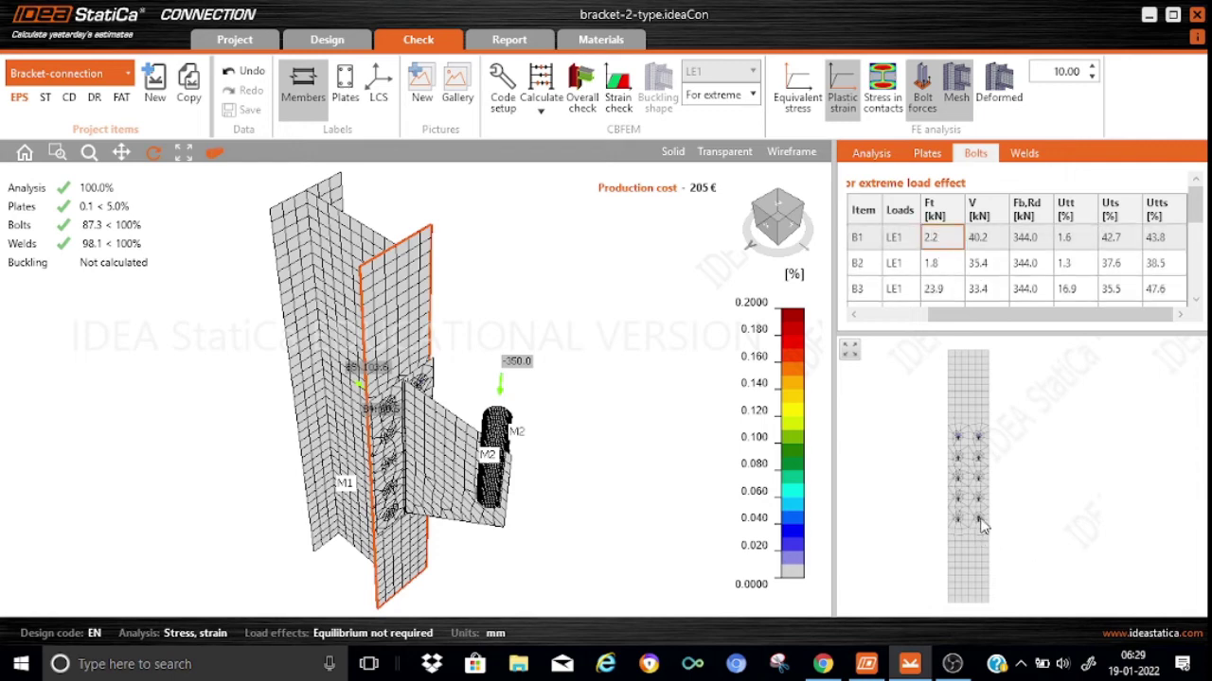
left_click(942, 269)
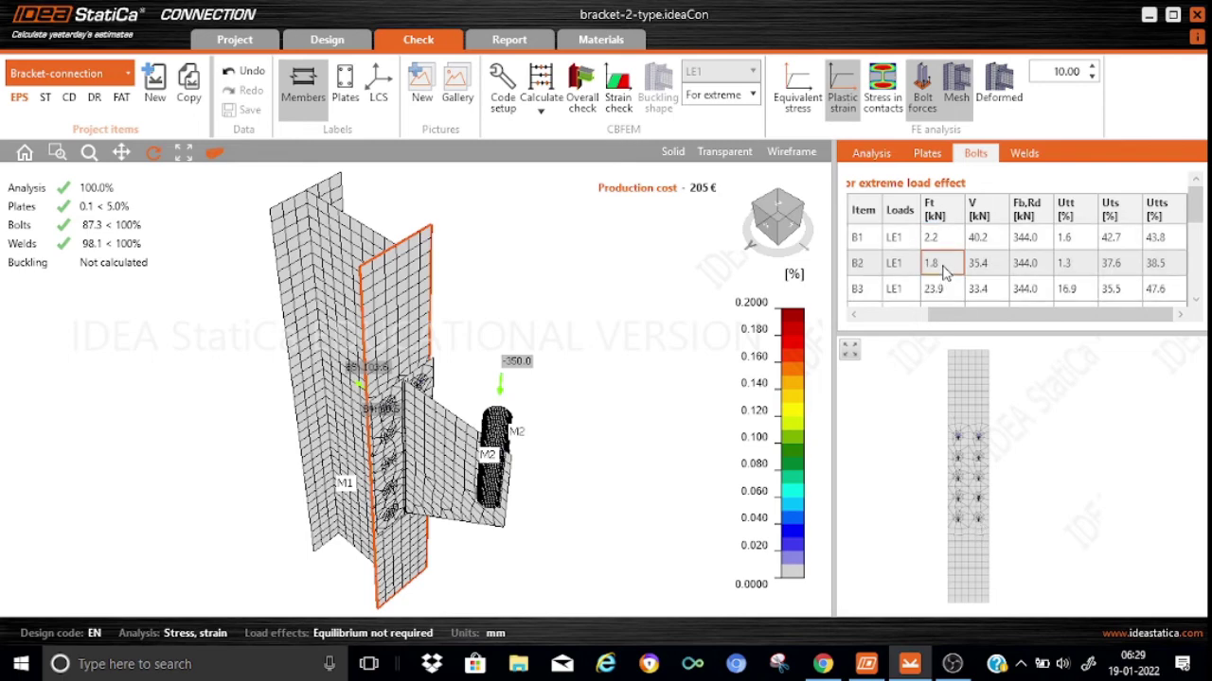
scroll(1048, 545, "up", 3)
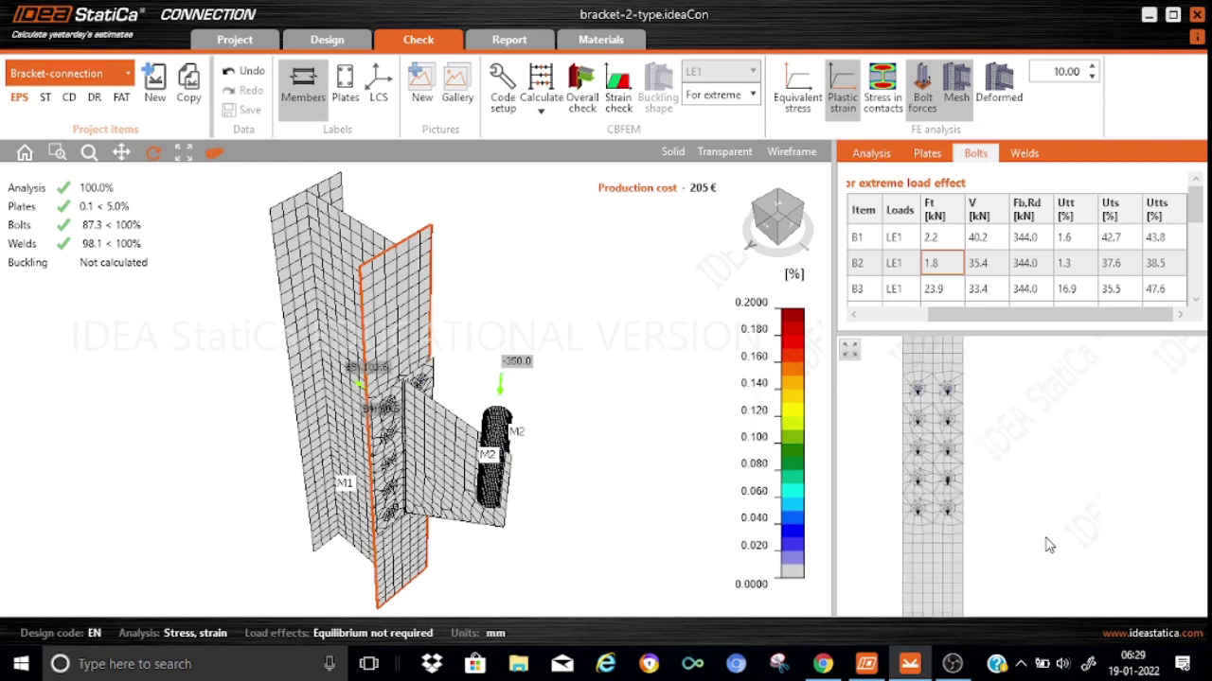
left_click(935, 289)
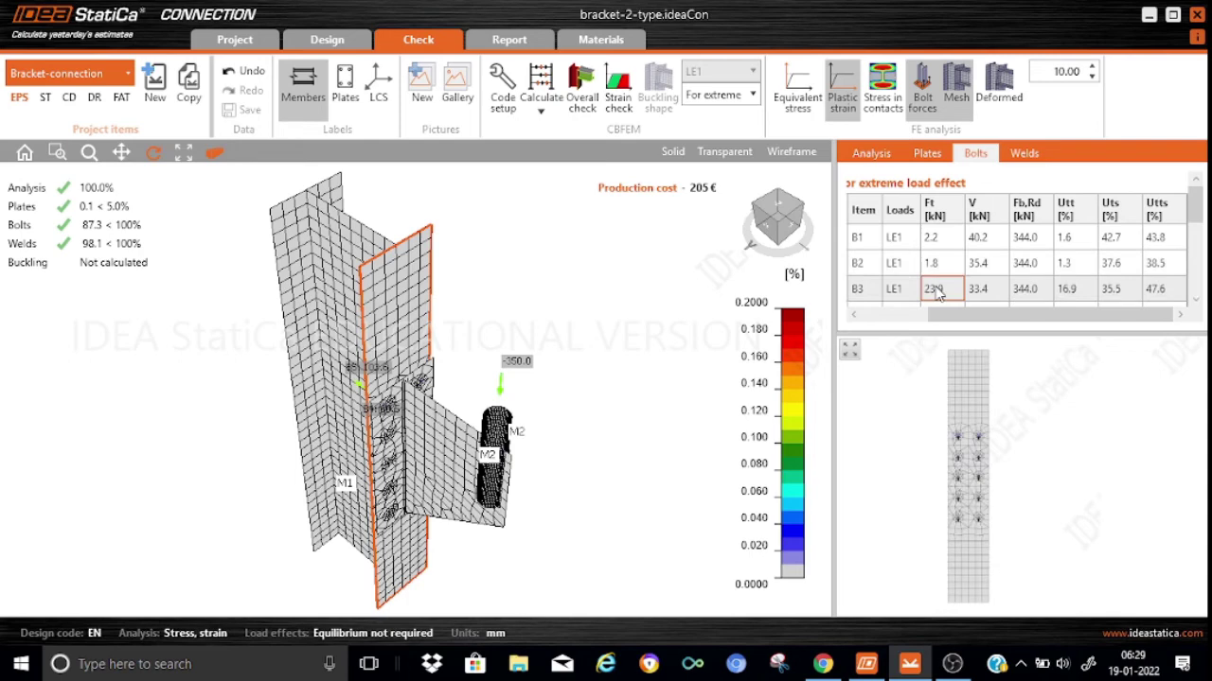
left_click(885, 156)
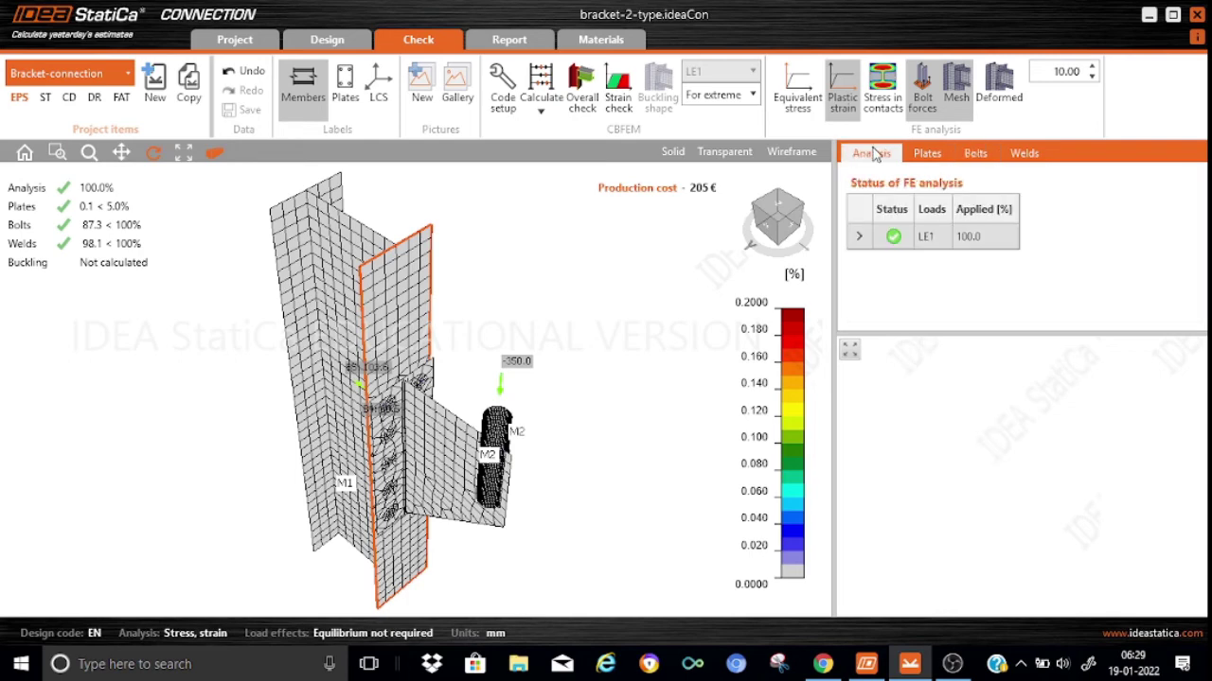
left_click(988, 155)
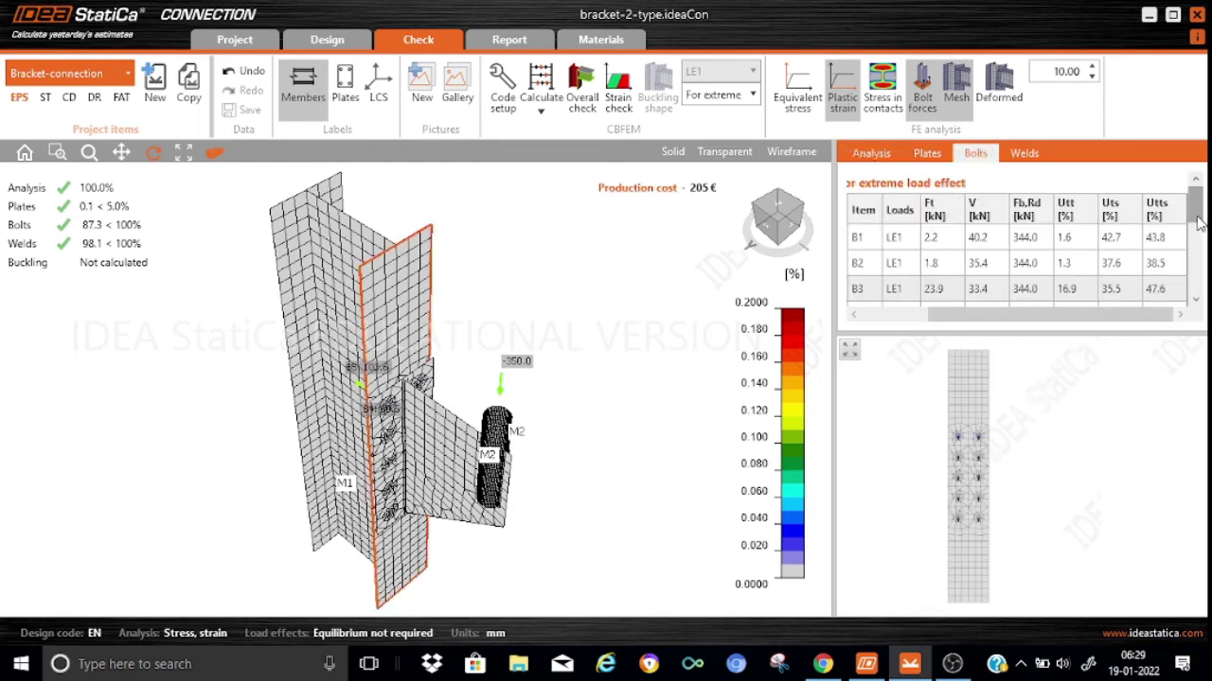
scroll(1197, 224, "down", 1)
scroll(1197, 224, "down", 1)
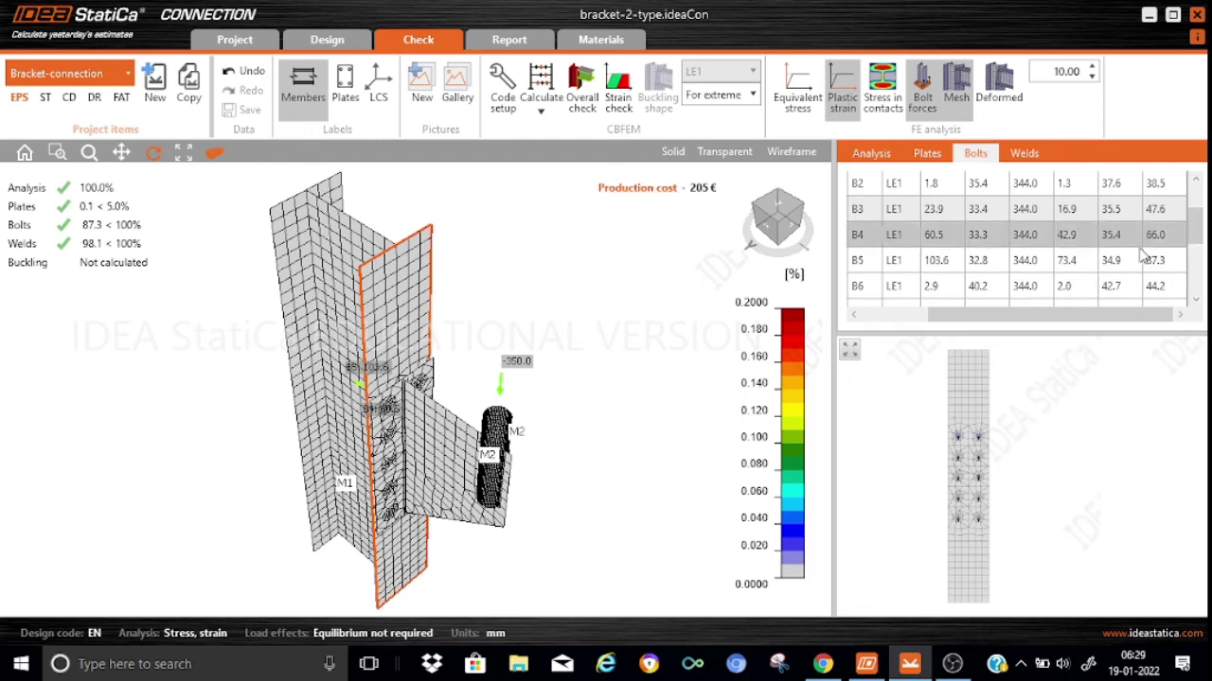
left_click(947, 263)
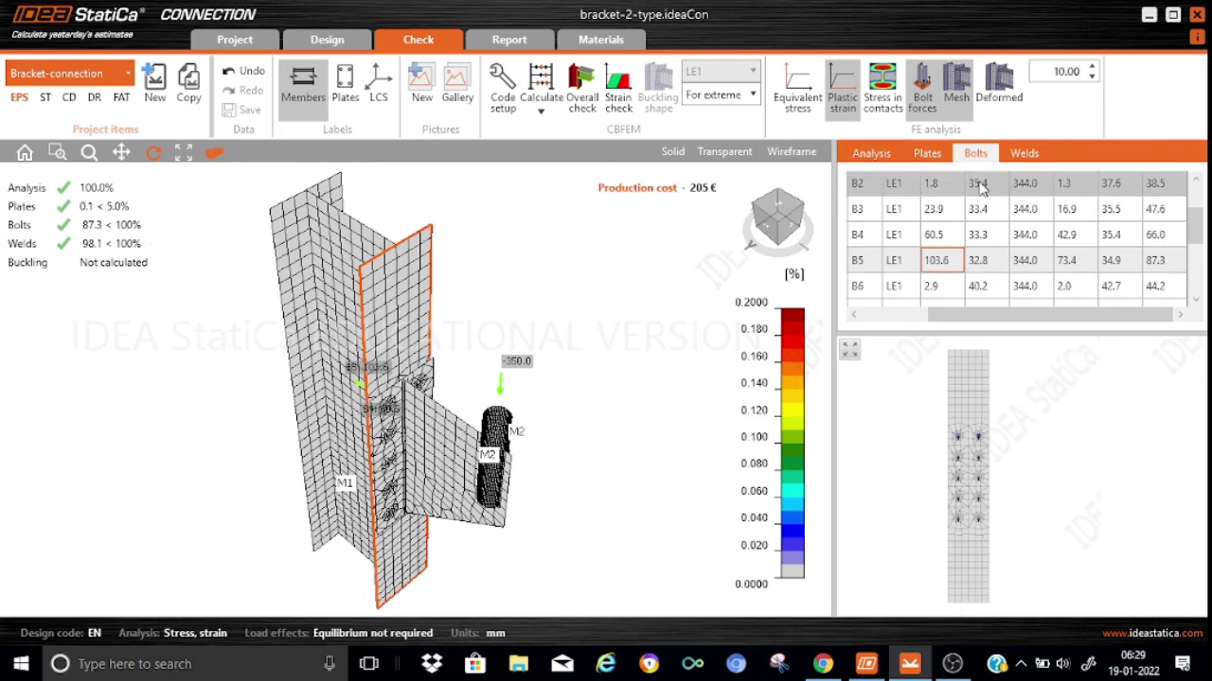
Step: Review the weld check results, inspecting the stress distribution of the end-plate weld and a tube-to-plate weld
left_click(1024, 153)
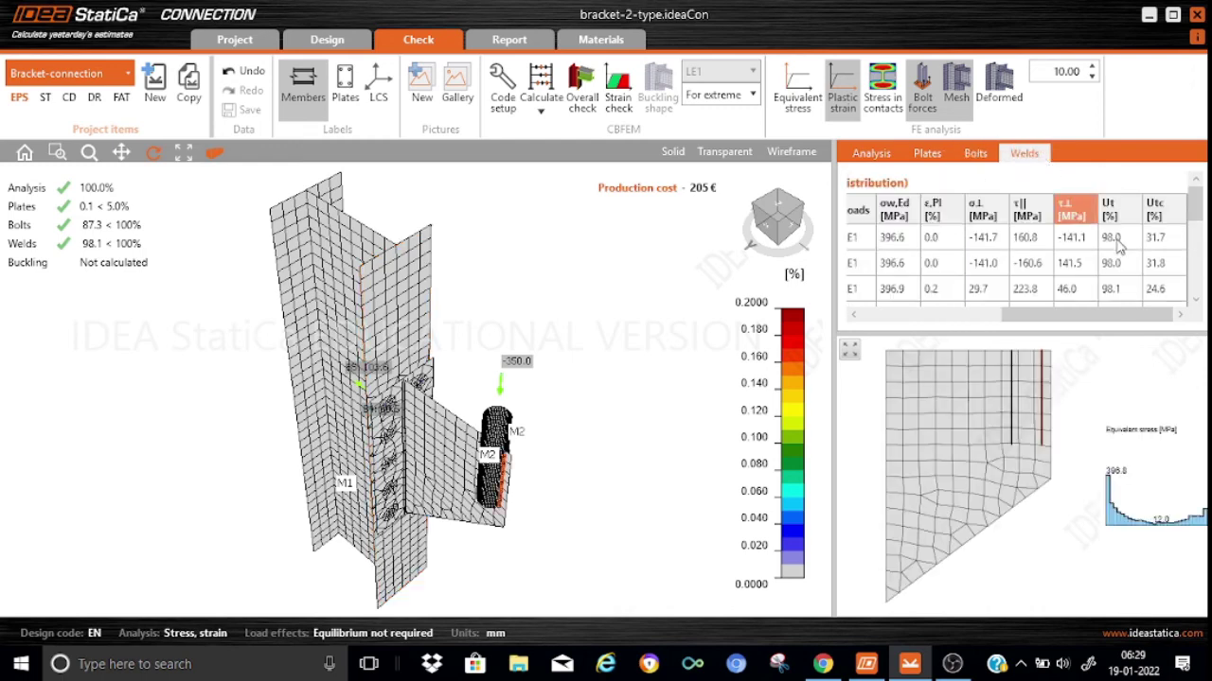
mouse_move(1200, 200)
left_mouse_down()
mouse_move(1198, 230)
mouse_move(1199, 210)
left_mouse_up()
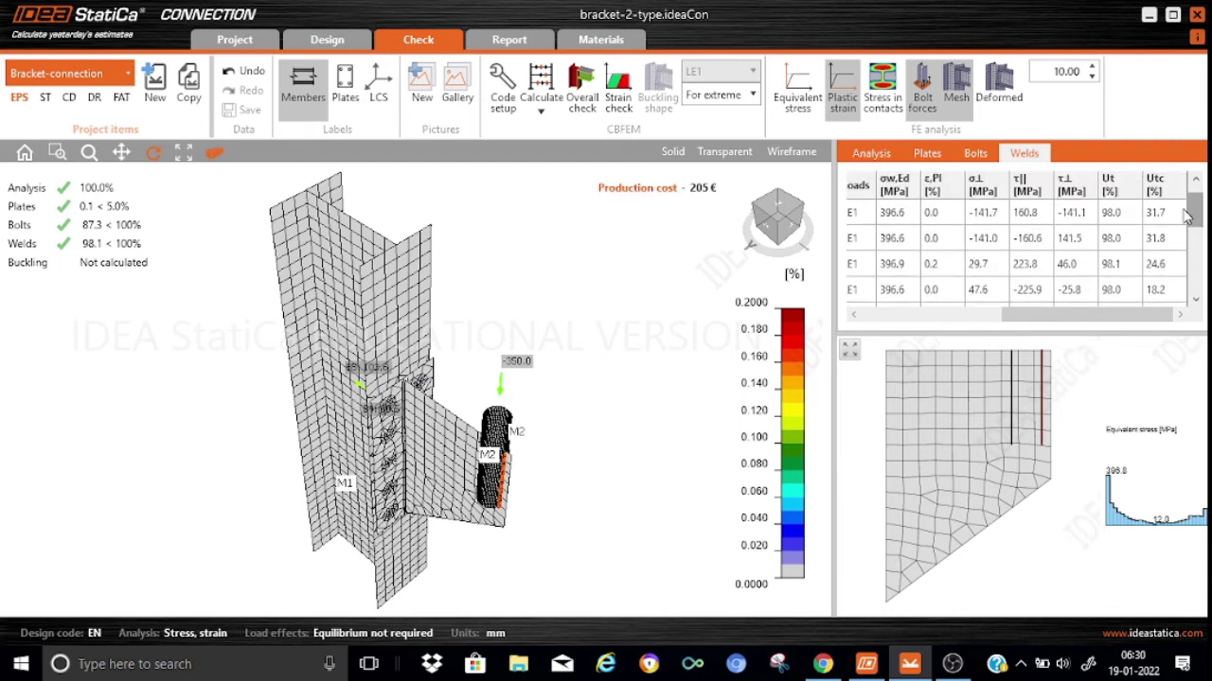
left_click(1120, 216)
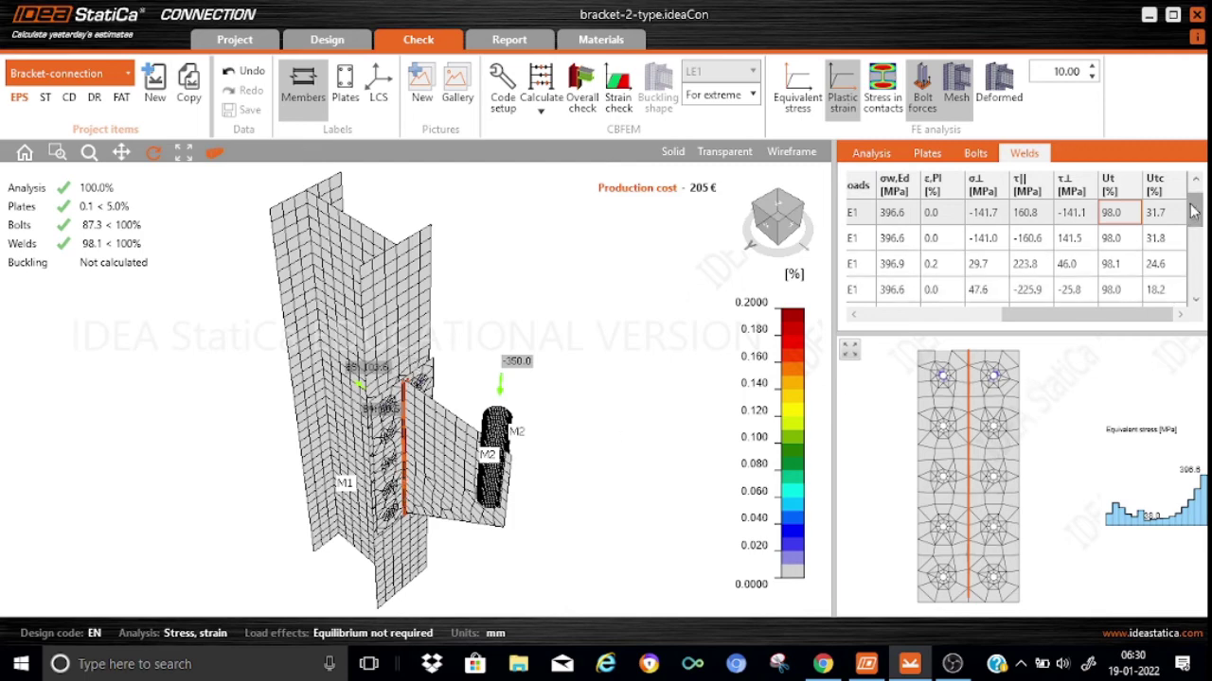
left_click_drag(1199, 210, 1200, 250)
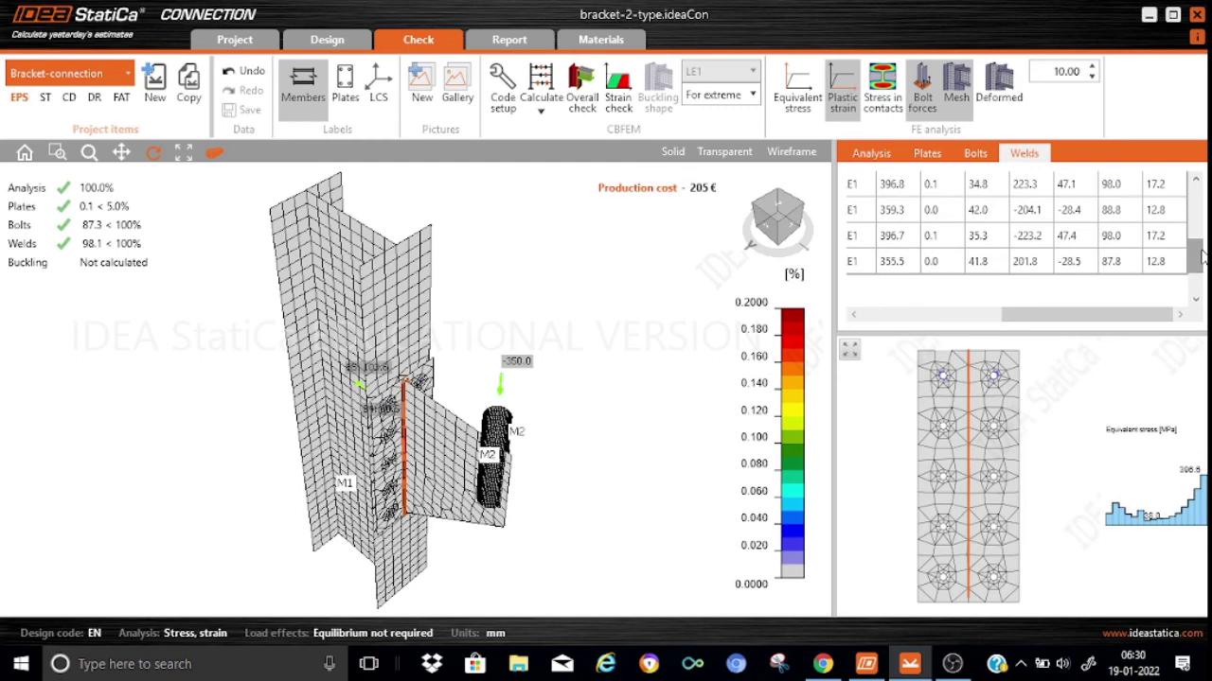
left_click(1124, 238)
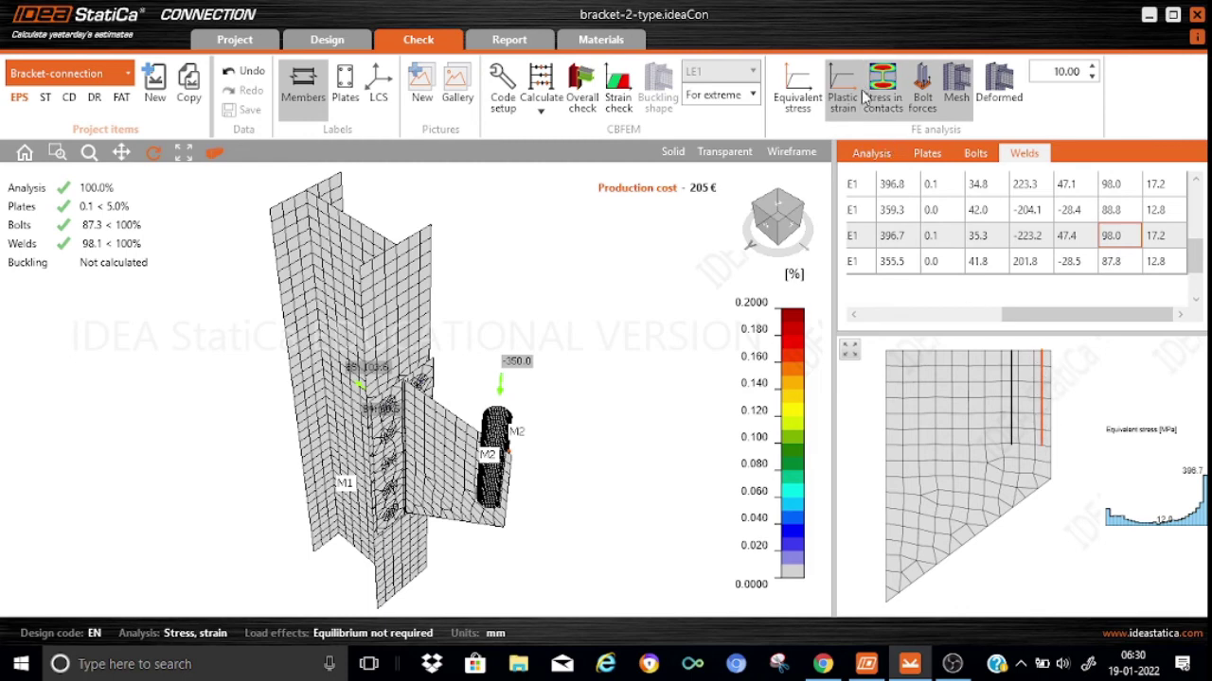
Step: Display the equivalent stress results and examine them around the bolts, the tube and the bracket plate's bevelled lower edge
left_click(798, 104)
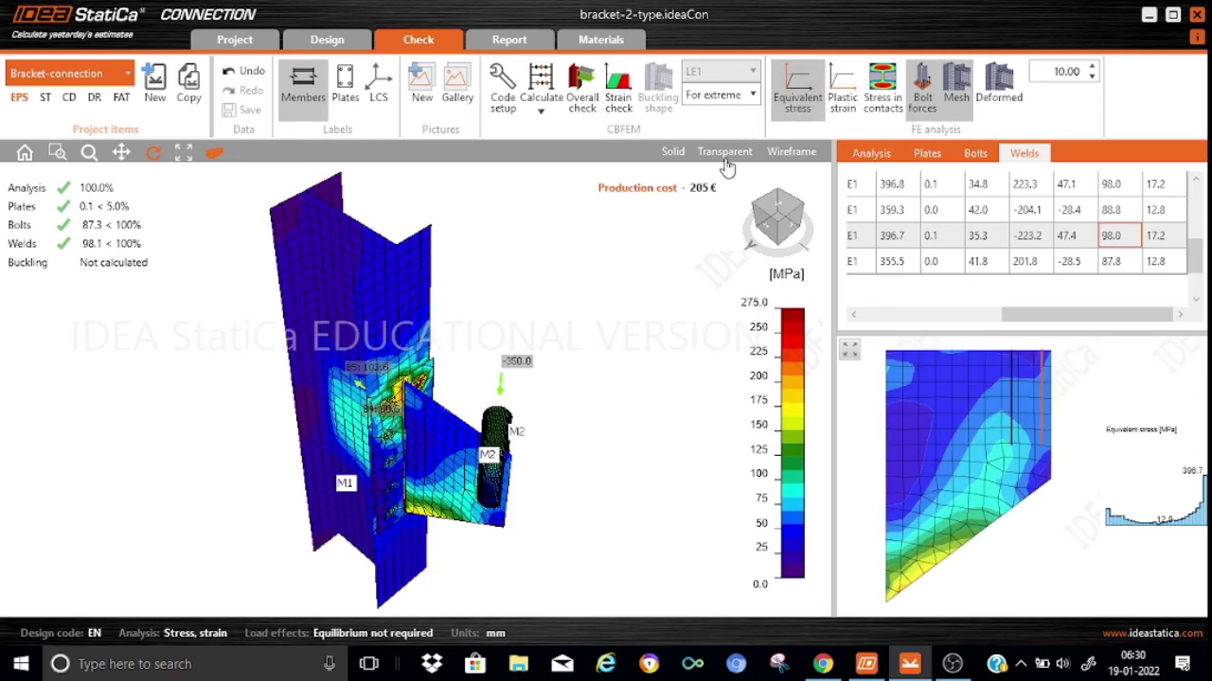
left_click_drag(546, 414, 548, 371)
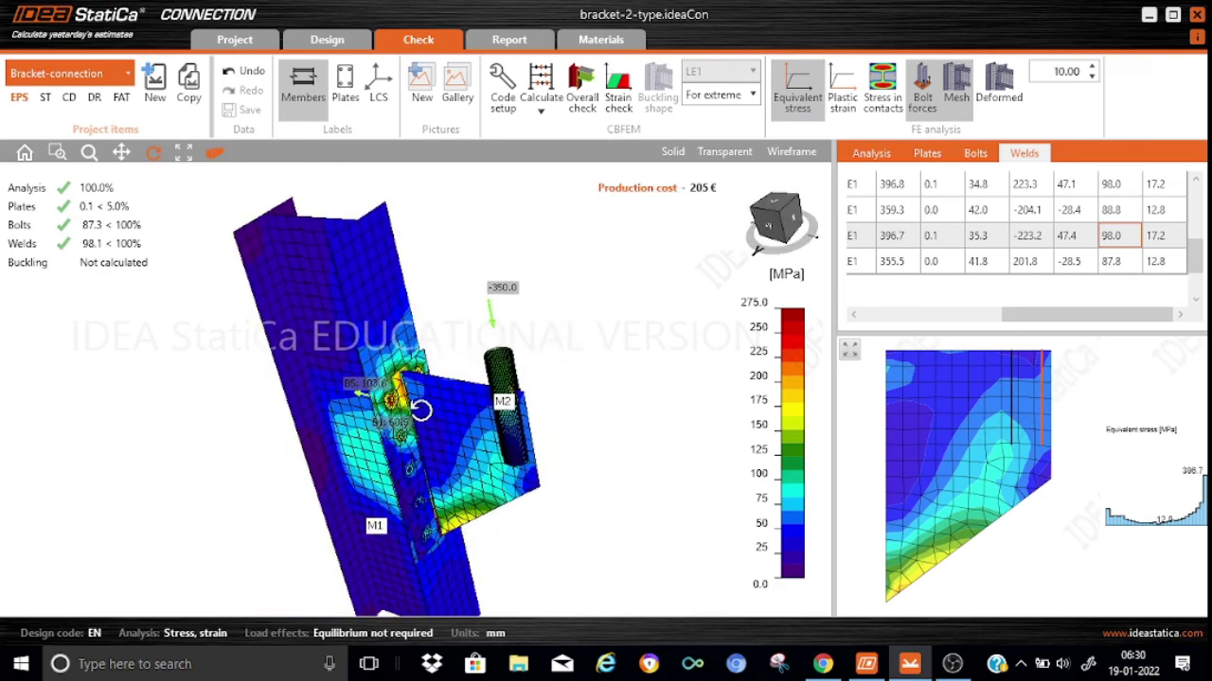
scroll(420, 410, "up", 3)
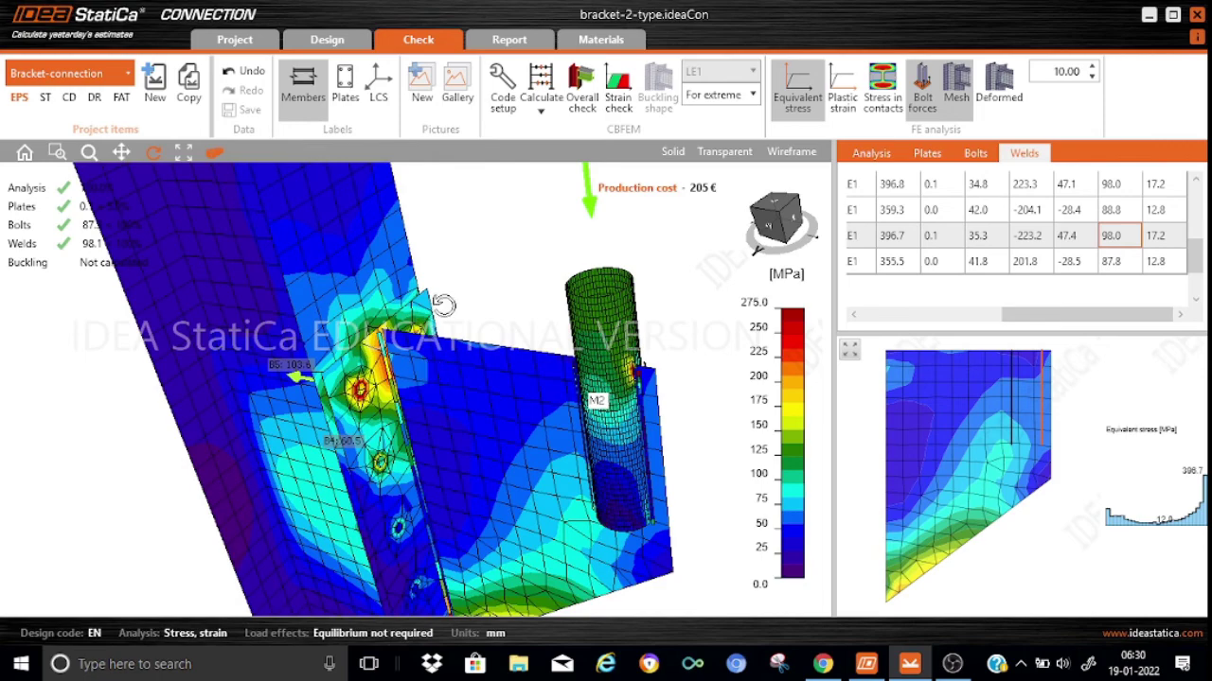
left_click_drag(441, 303, 452, 293)
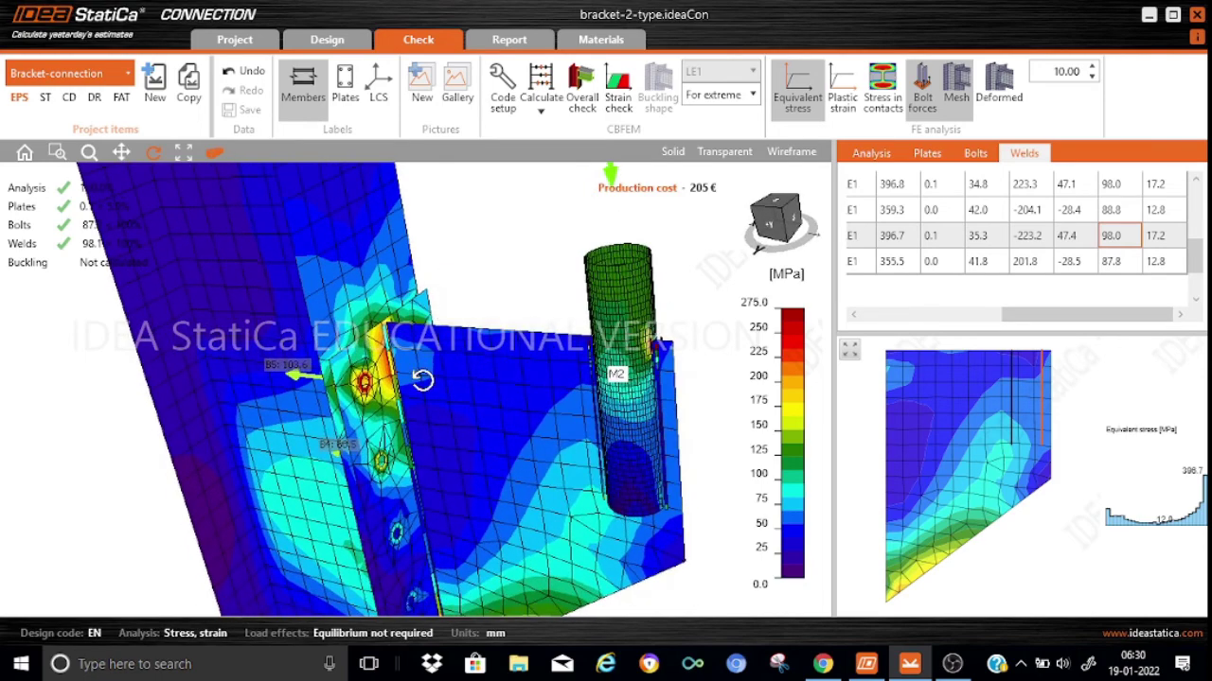
left_click_drag(402, 377, 410, 347)
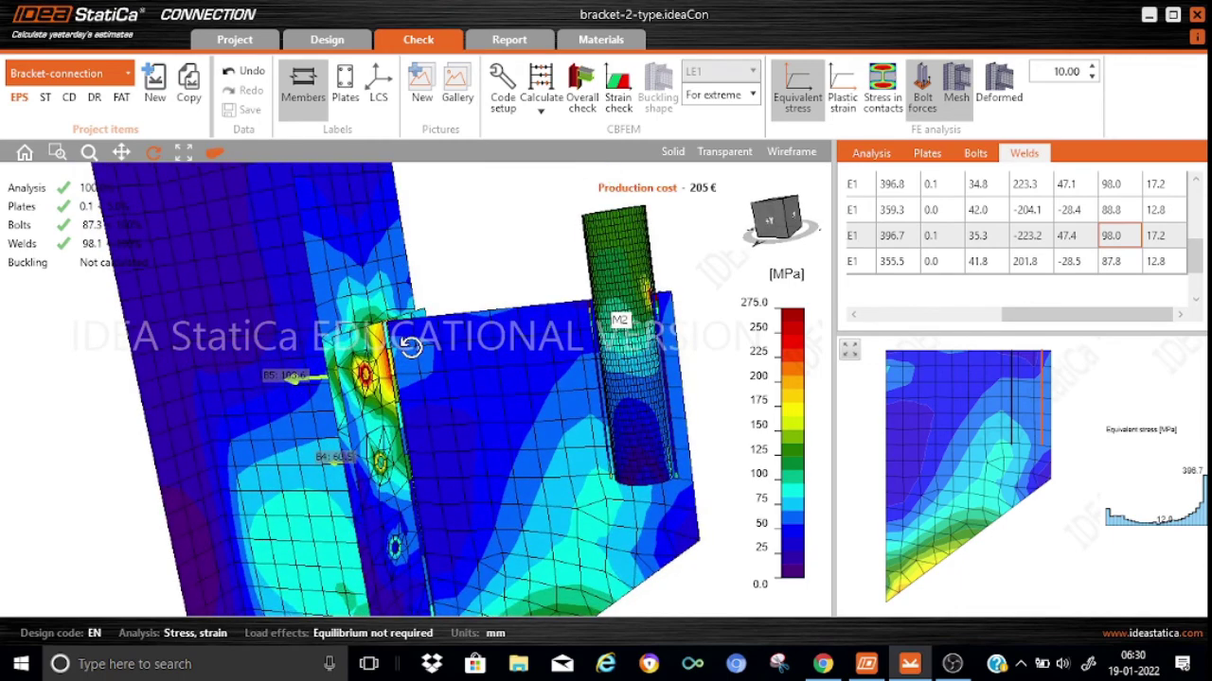
scroll(410, 347, "up", 3)
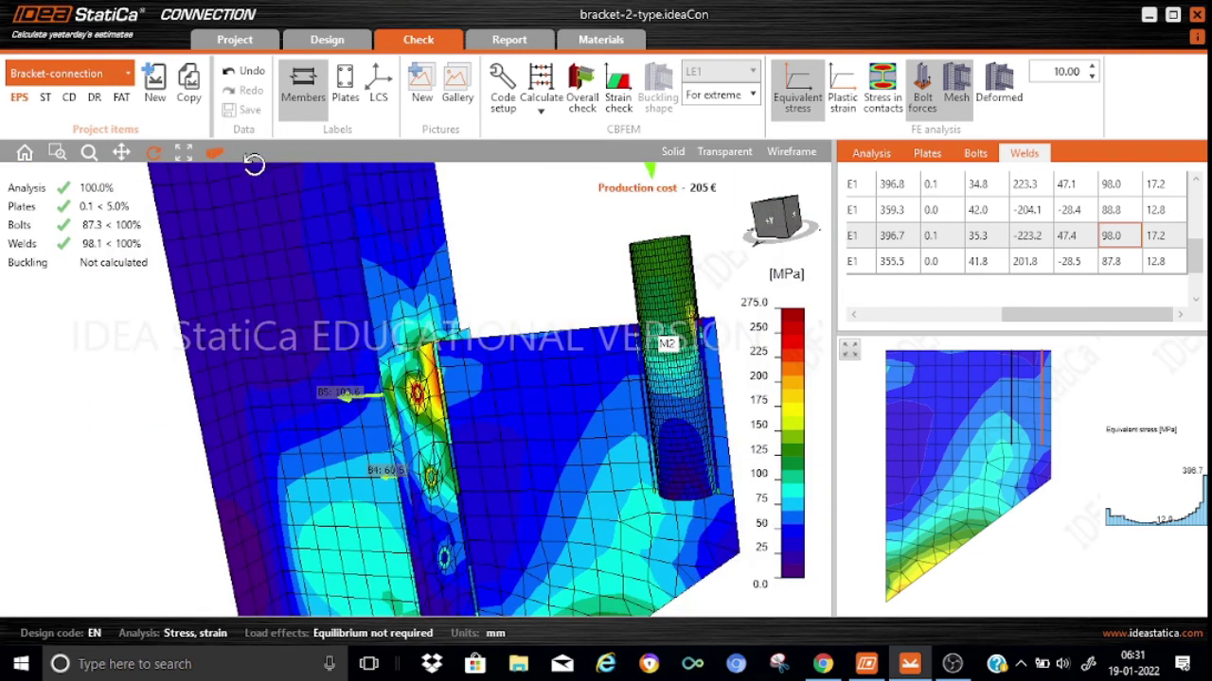
left_click(121, 152)
left_click_drag(431, 464, 381, 269)
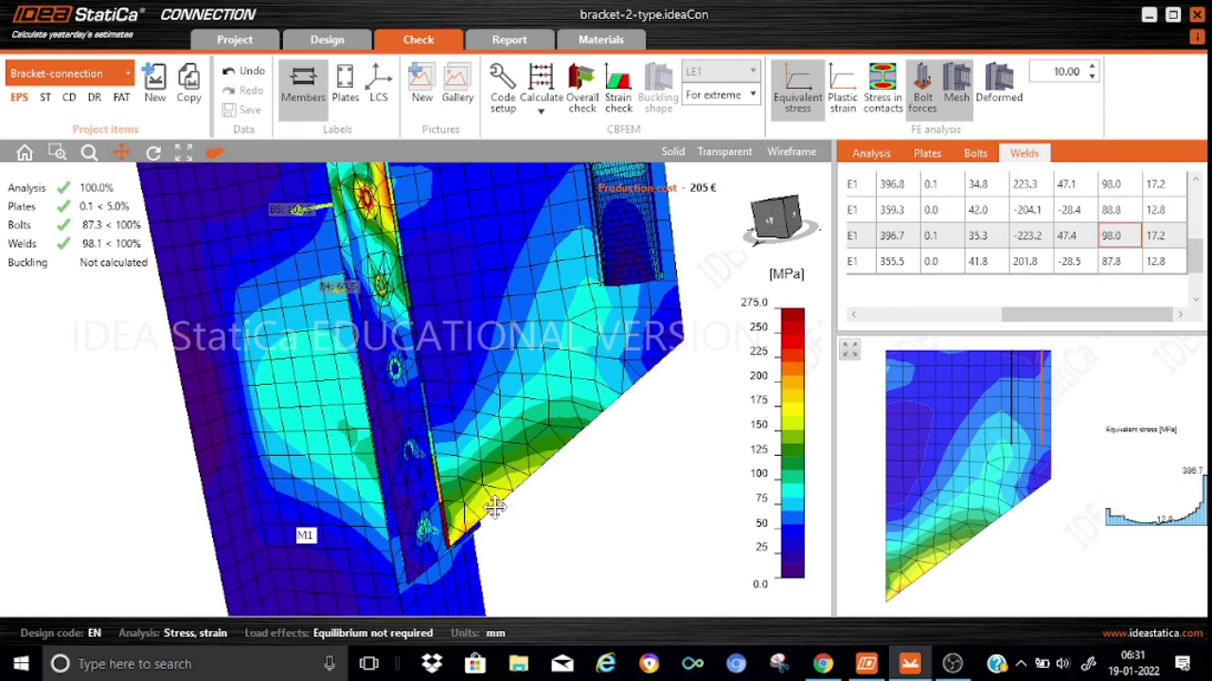
left_click(216, 156)
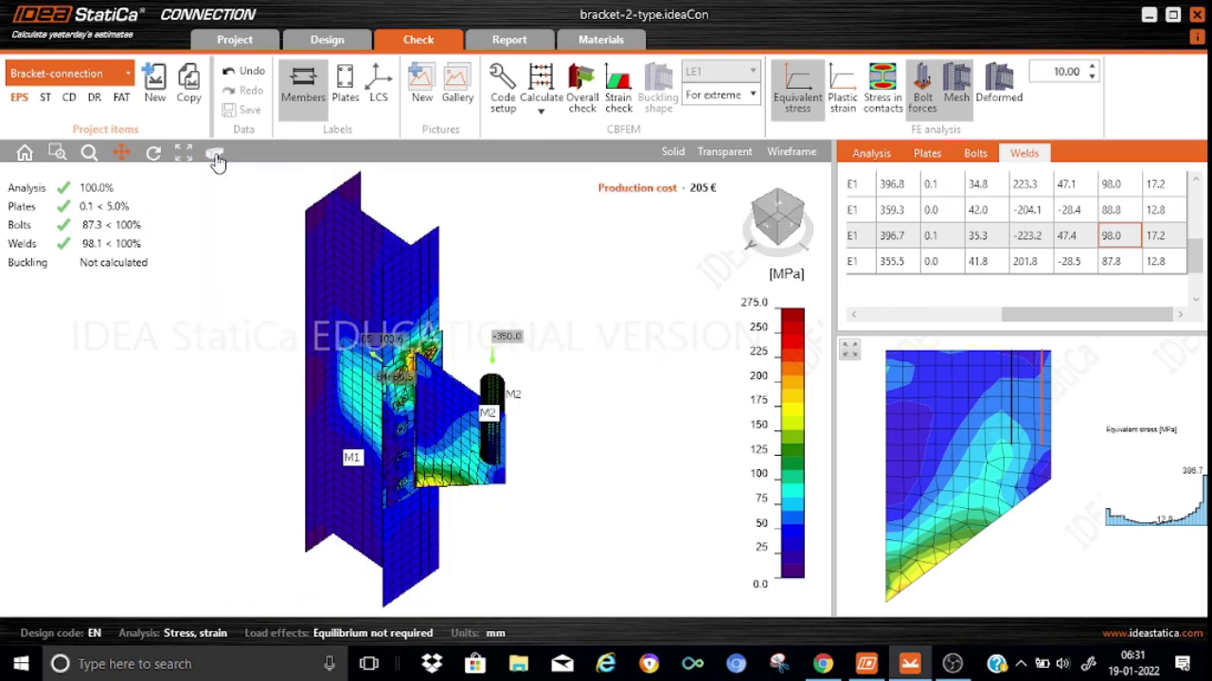